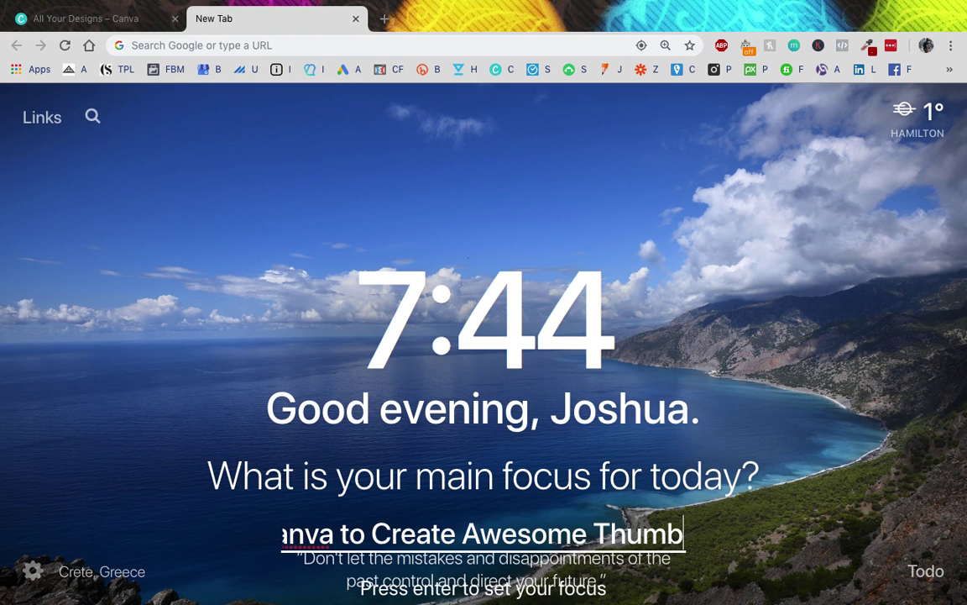
# Finish entering "How To: Use Canva to Create Awesome Thumbnails!" as today's main focus and mark it as done
pyautogui.write('naik')
pyautogui.press('BackSpace')
pyautogui.write('ls!')
pyautogui.press('Return')
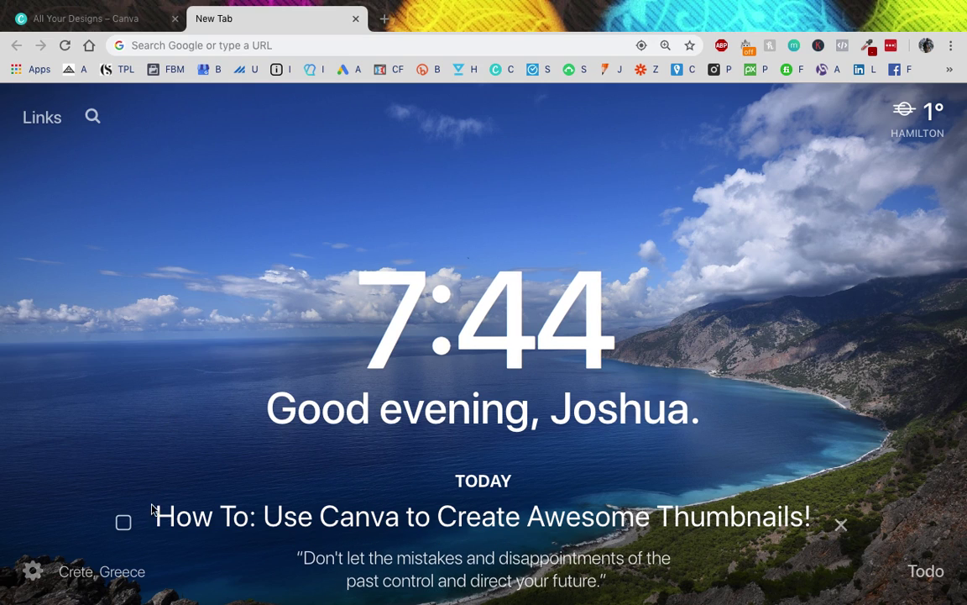
pyautogui.click(123, 523)
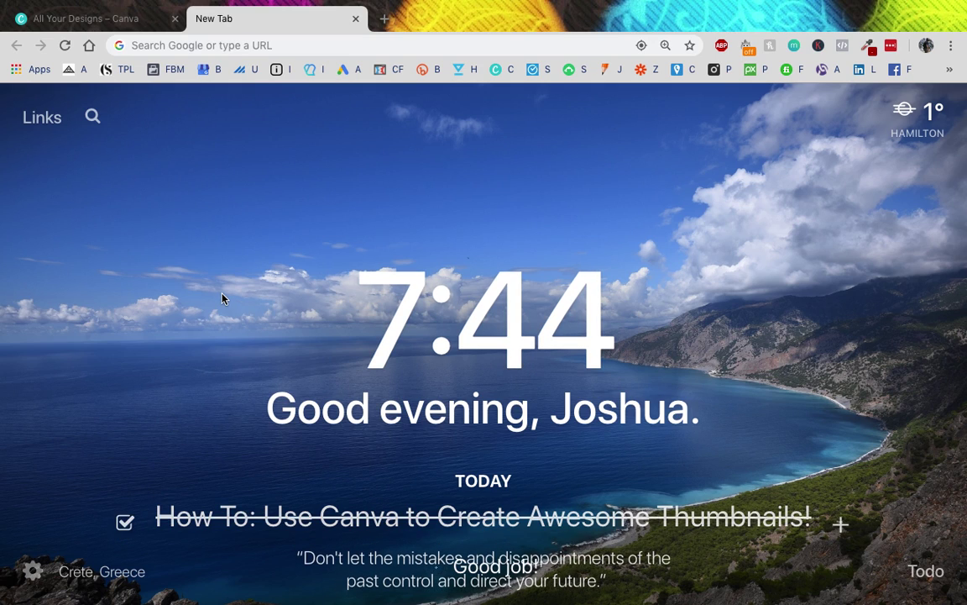
# Close the new tab page to return to the Canva designs overview and highlight its web address
pyautogui.click(356, 18)
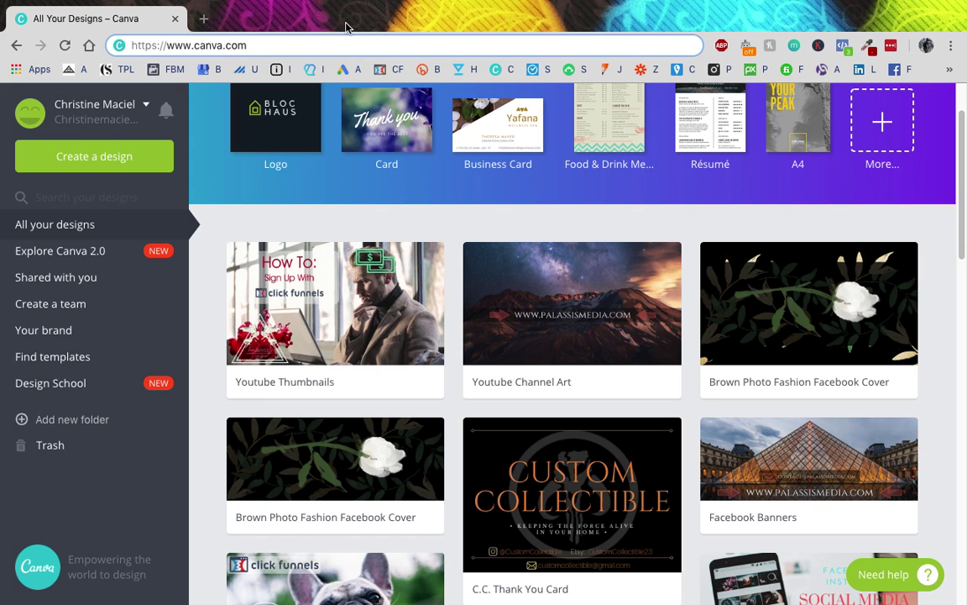
pyautogui.tripleClick(190, 46)
pyautogui.click(267, 47)
pyautogui.moveTo(232, 50); pyautogui.dragTo(132, 48)
pyautogui.click(252, 49)
pyautogui.scroll(2, 214, 188)
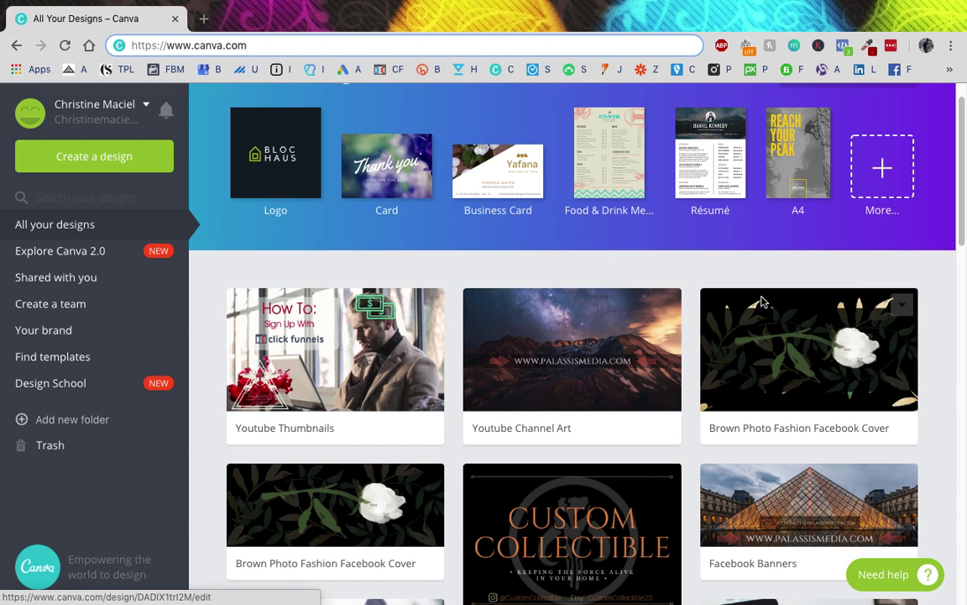
# Open the catalogue for creating a design and look through its categories, from Social Media Posts down to Ads
pyautogui.click(78, 157)
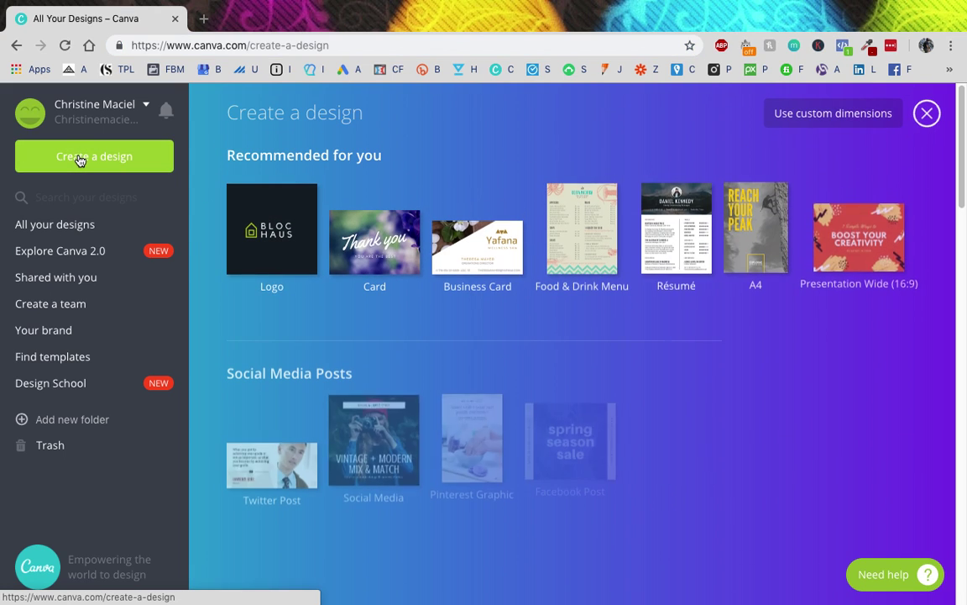
pyautogui.scroll(-4, 369, 199)
pyautogui.scroll(3, 384, 255)
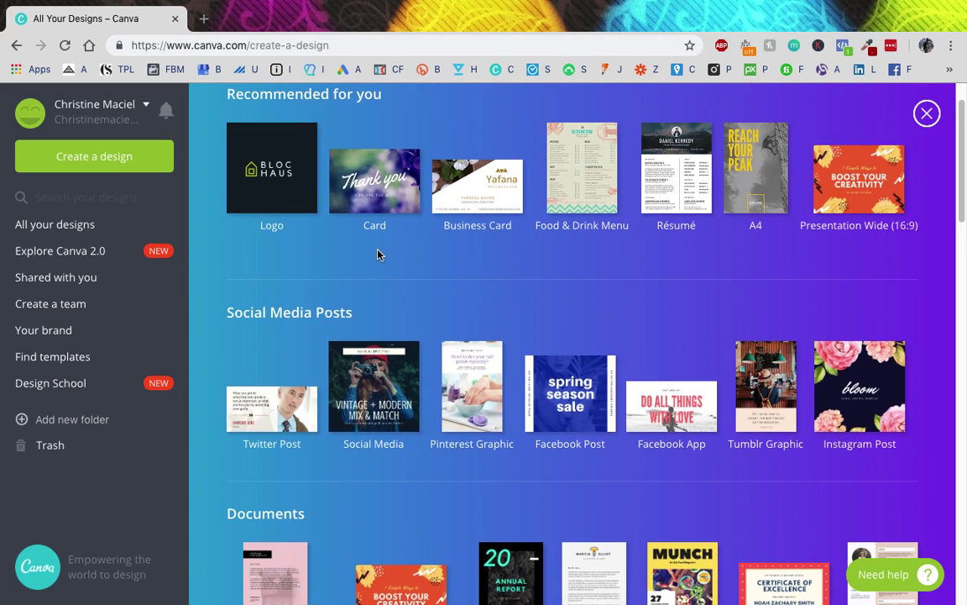
pyautogui.scroll(-3, 378, 255)
pyautogui.scroll(-2, 395, 235)
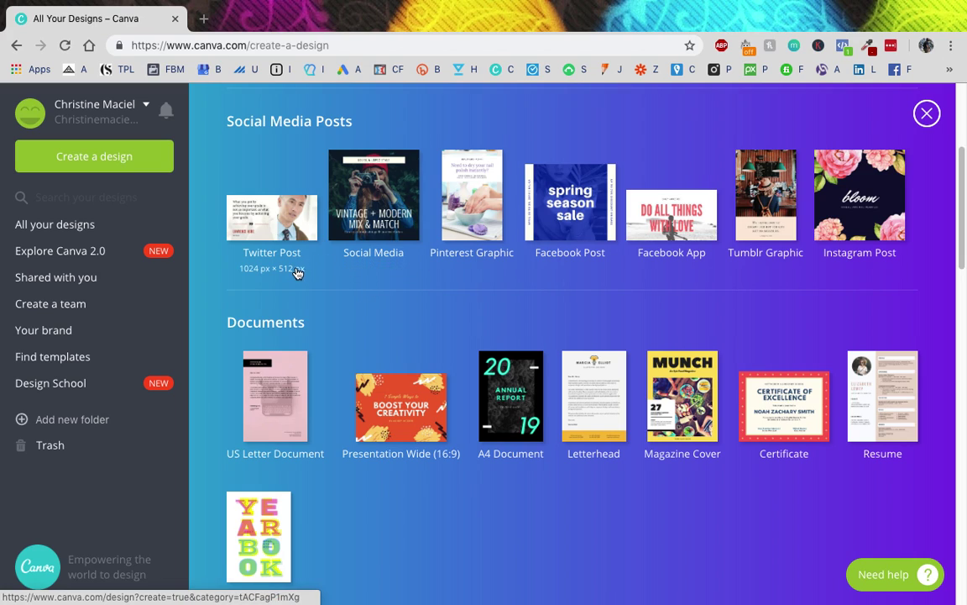
pyautogui.scroll(-2, 328, 282)
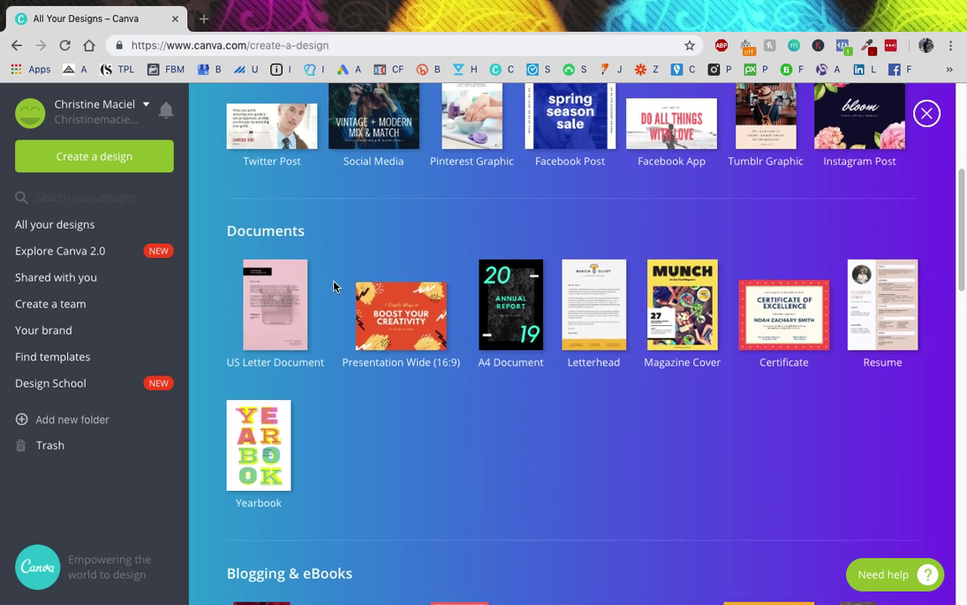
pyautogui.scroll(-3, 336, 286)
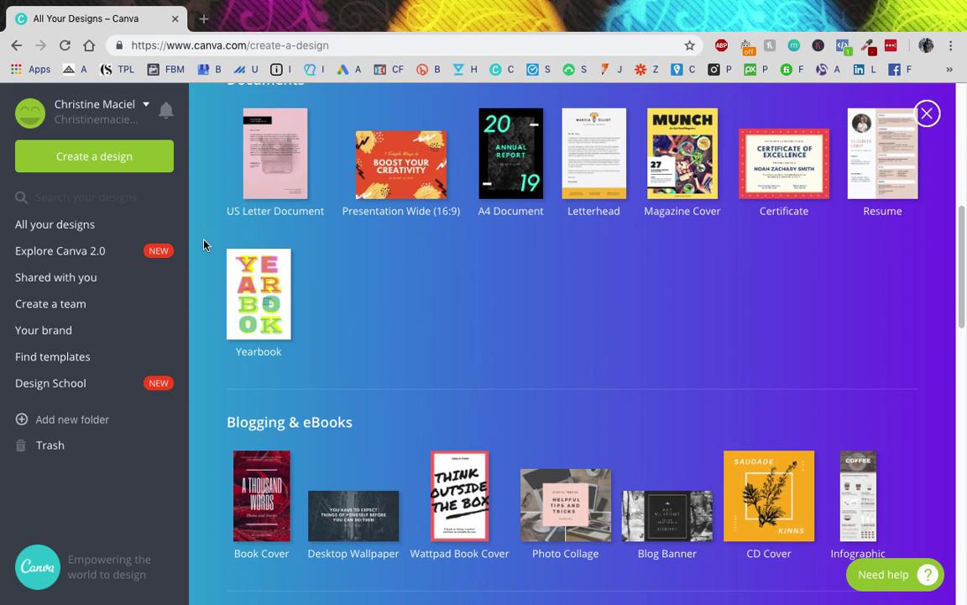
pyautogui.scroll(-4, 210, 244)
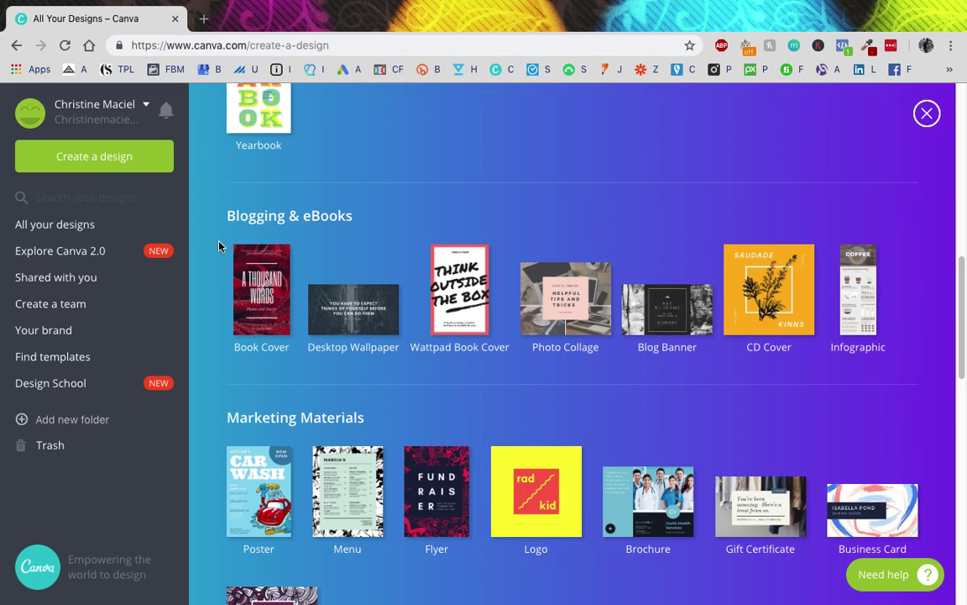
pyautogui.scroll(-2, 218, 245)
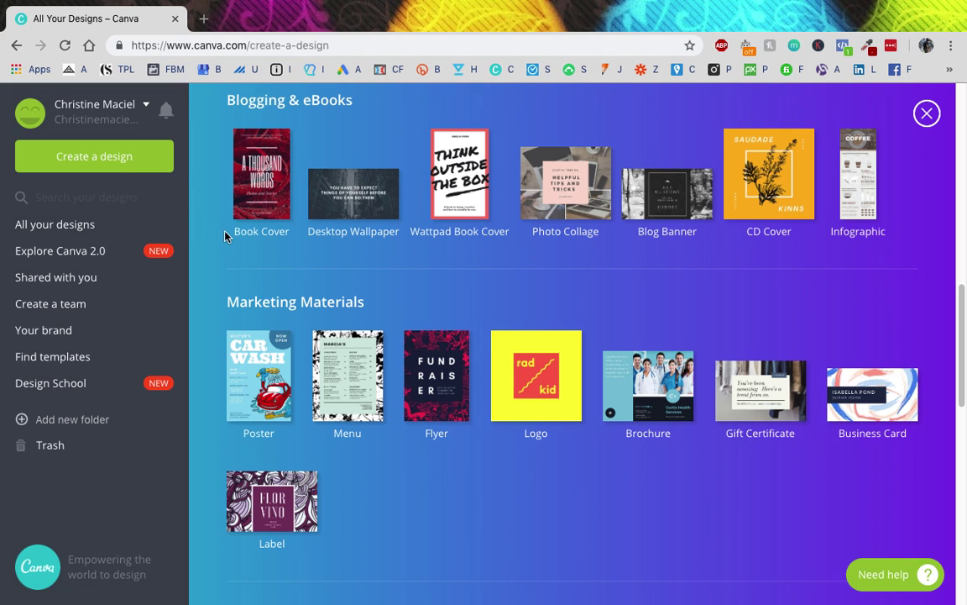
pyautogui.scroll(-4, 224, 236)
pyautogui.scroll(-1, 213, 264)
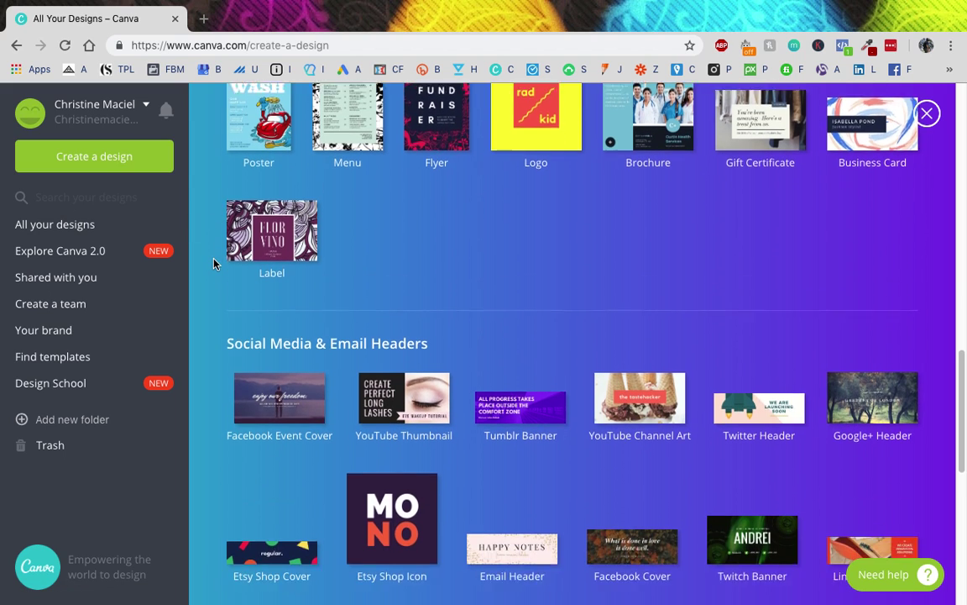
pyautogui.scroll(-2, 213, 264)
pyautogui.scroll(1, 214, 261)
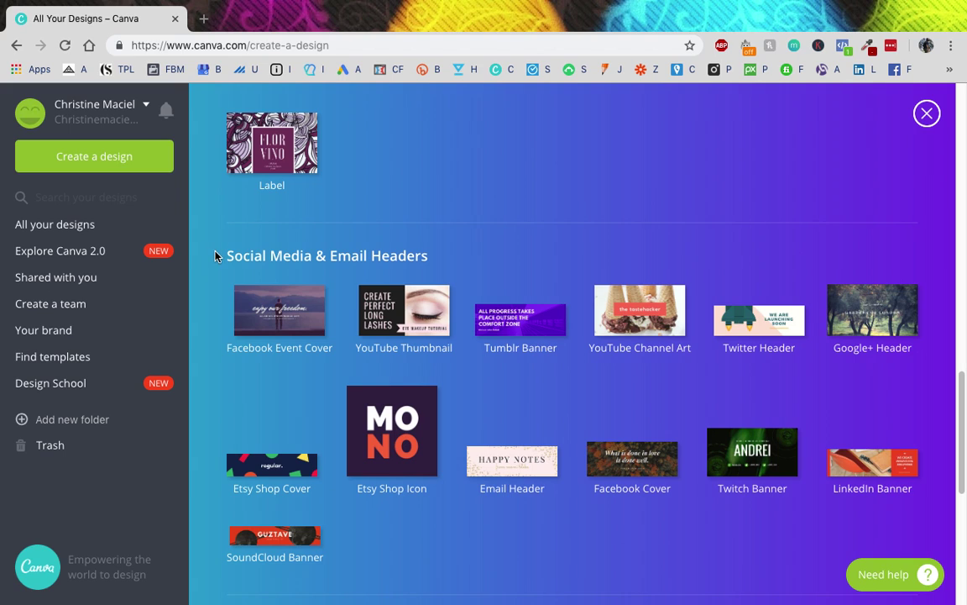
pyautogui.scroll(-2, 214, 256)
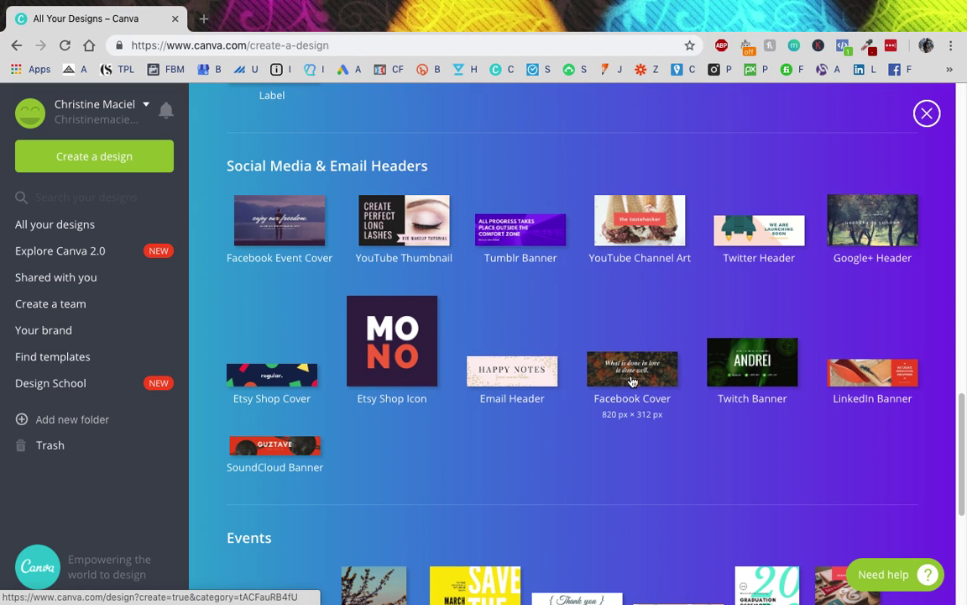
pyautogui.scroll(-2, 769, 367)
pyautogui.scroll(-2, 769, 368)
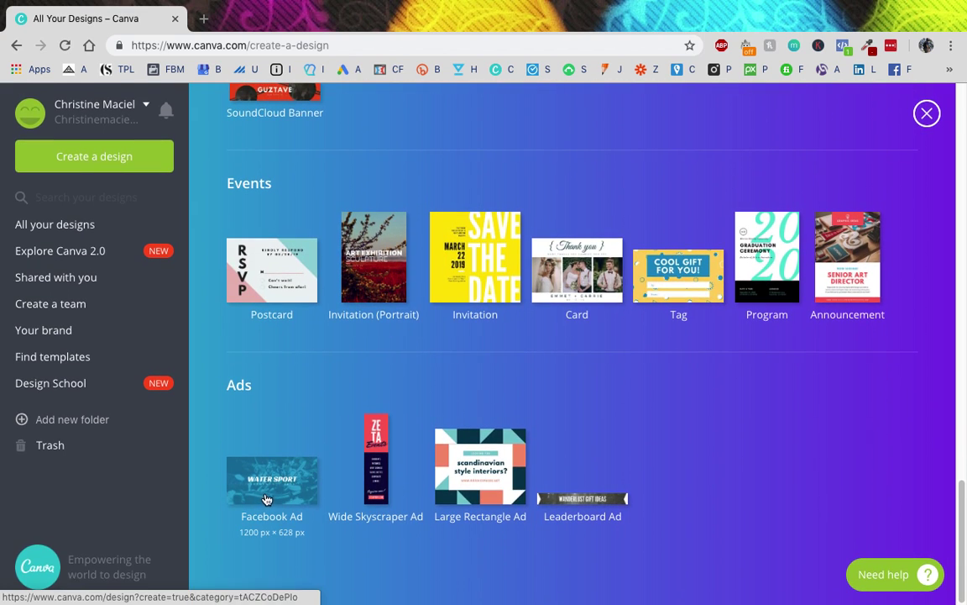
pyautogui.scroll(4, 277, 452)
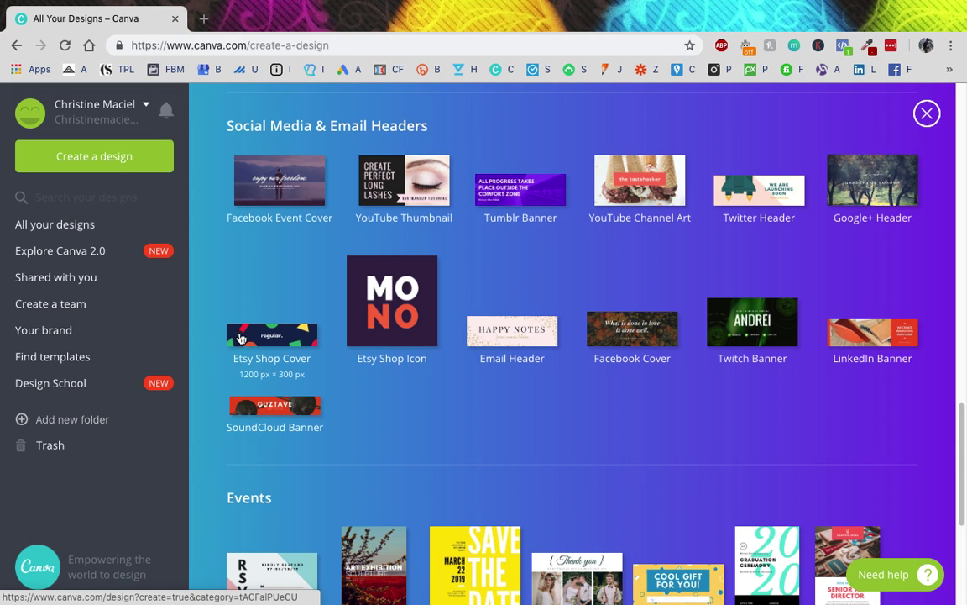
pyautogui.scroll(2, 236, 353)
pyautogui.scroll(15, 572, 352)
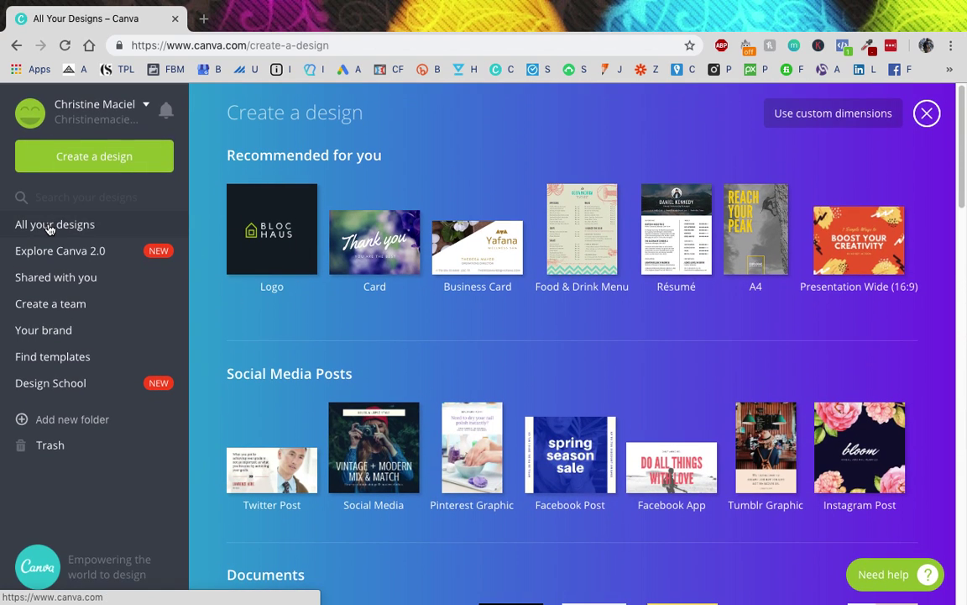
# Examine the YouTube formats among the Social Media & Email Headers design types
pyautogui.scroll(-5, 319, 269)
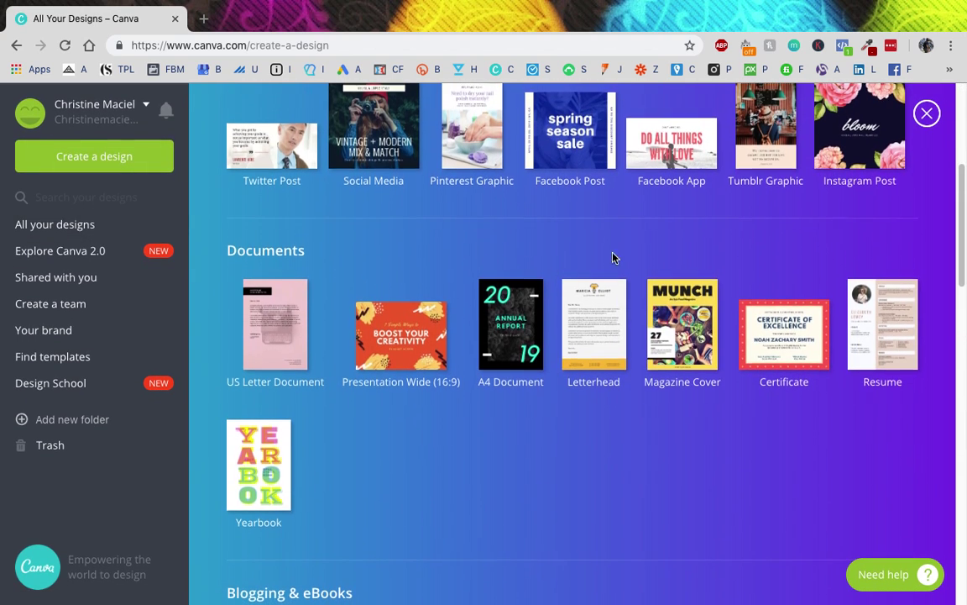
pyautogui.scroll(1, 641, 237)
pyautogui.scroll(-3, 451, 434)
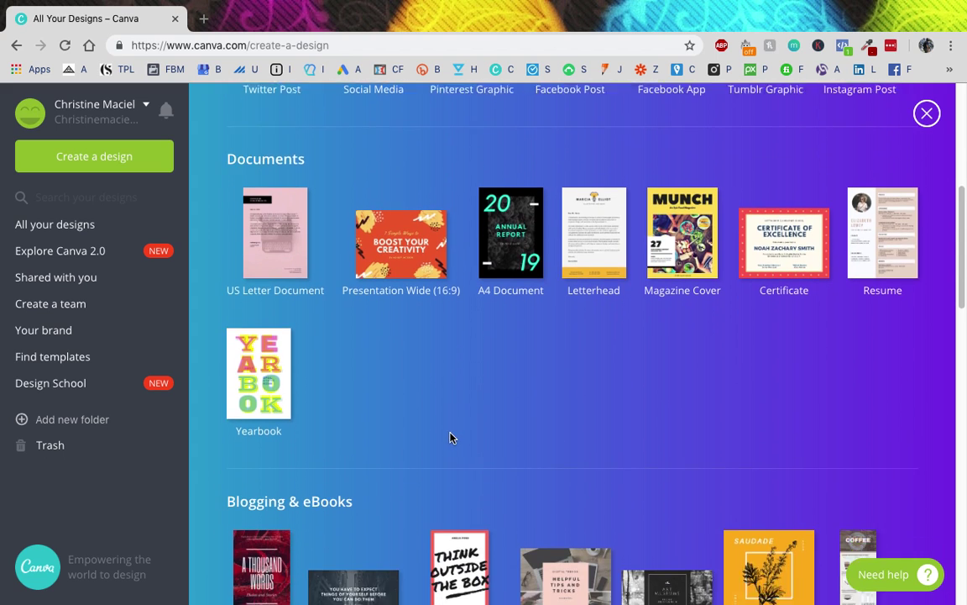
pyautogui.scroll(-3, 451, 434)
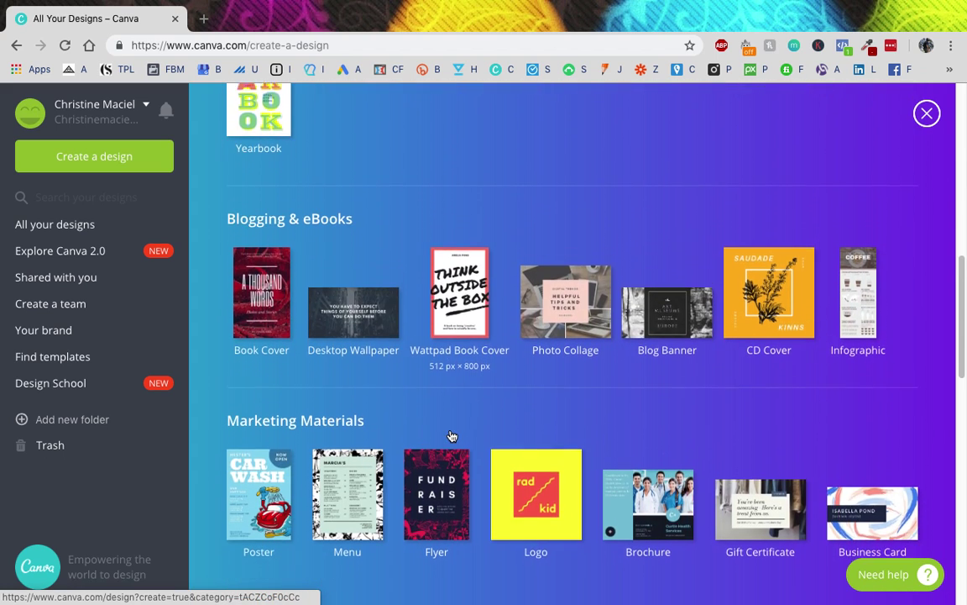
pyautogui.scroll(-5, 450, 435)
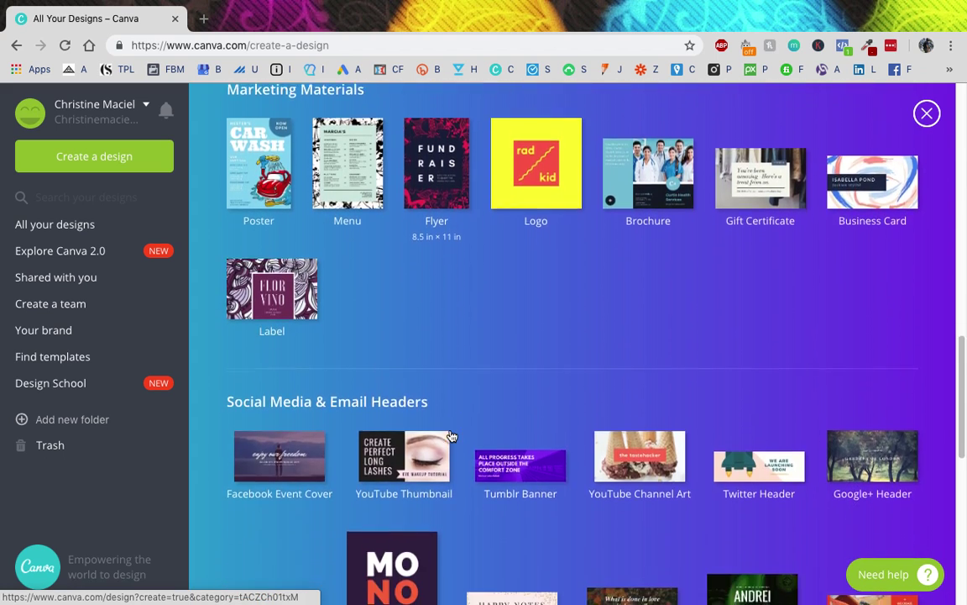
pyautogui.scroll(-2, 451, 434)
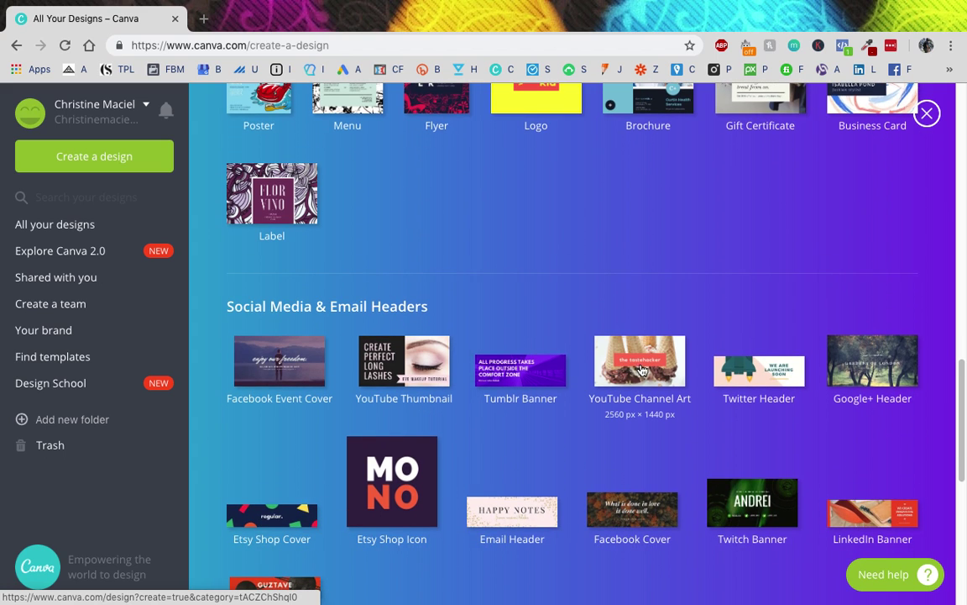
# Return to the overview of all designs and open the existing Youtube Thumbnails design
pyautogui.click(73, 233)
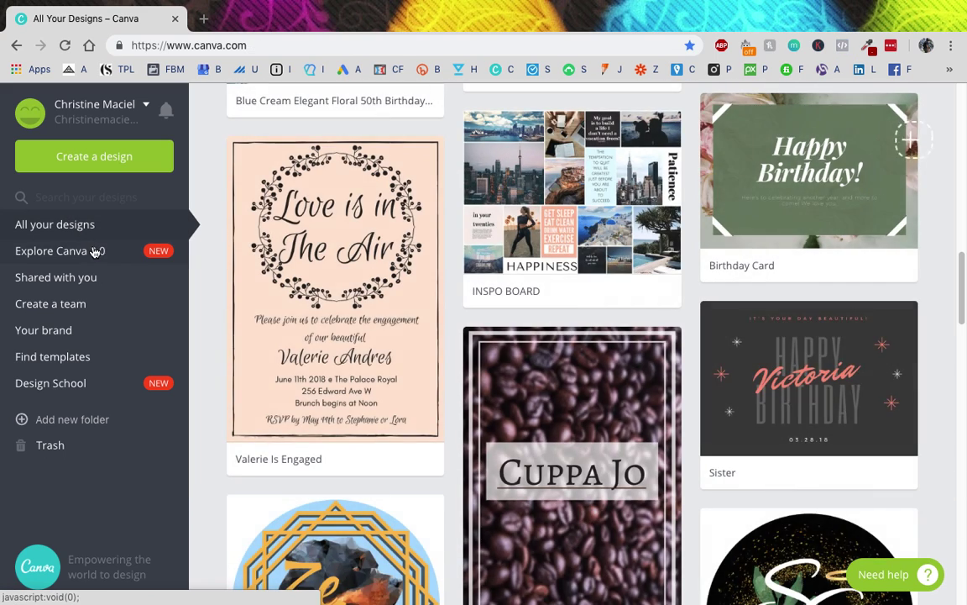
pyautogui.scroll(4, 353, 257)
pyautogui.scroll(5, 352, 256)
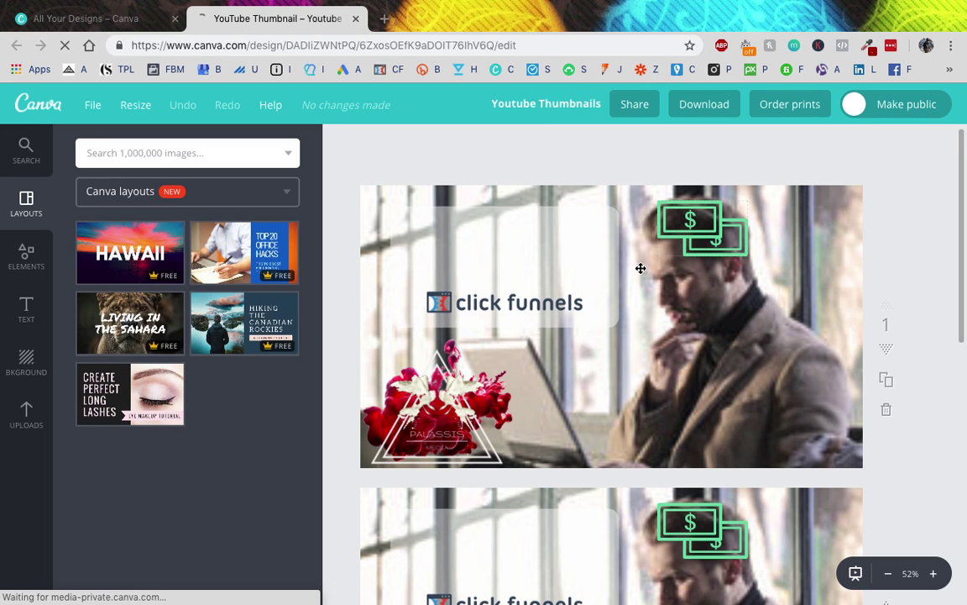
# Add a new page after page 3 and delete the photo of the man with the laptop from it
pyautogui.scroll(-10, 639, 272)
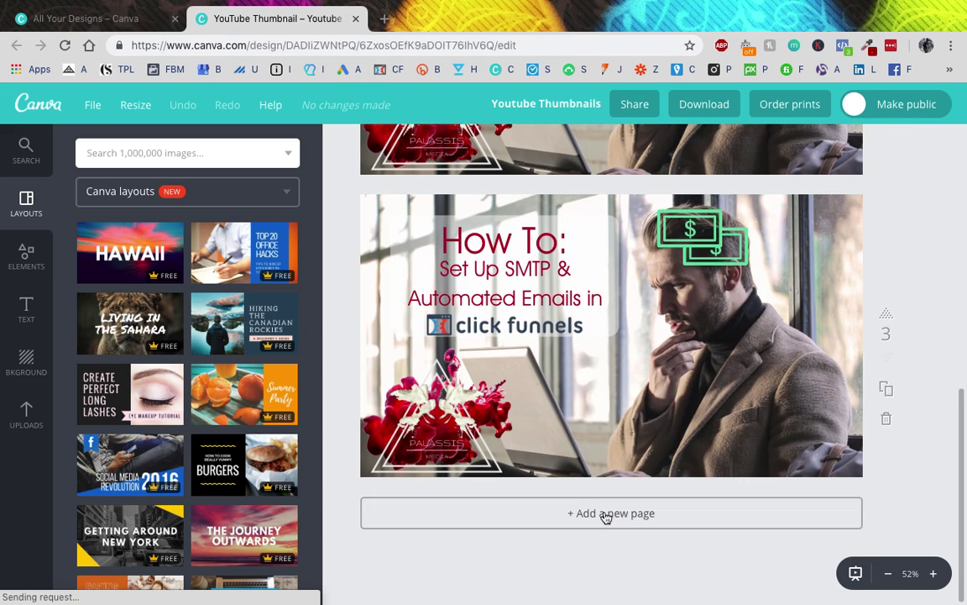
pyautogui.click(606, 514)
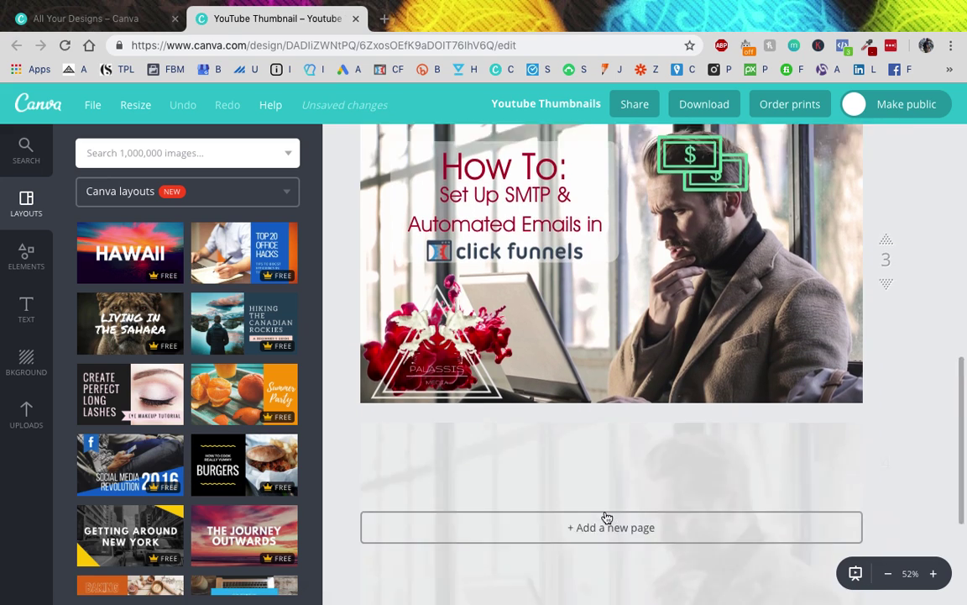
pyautogui.click(587, 348)
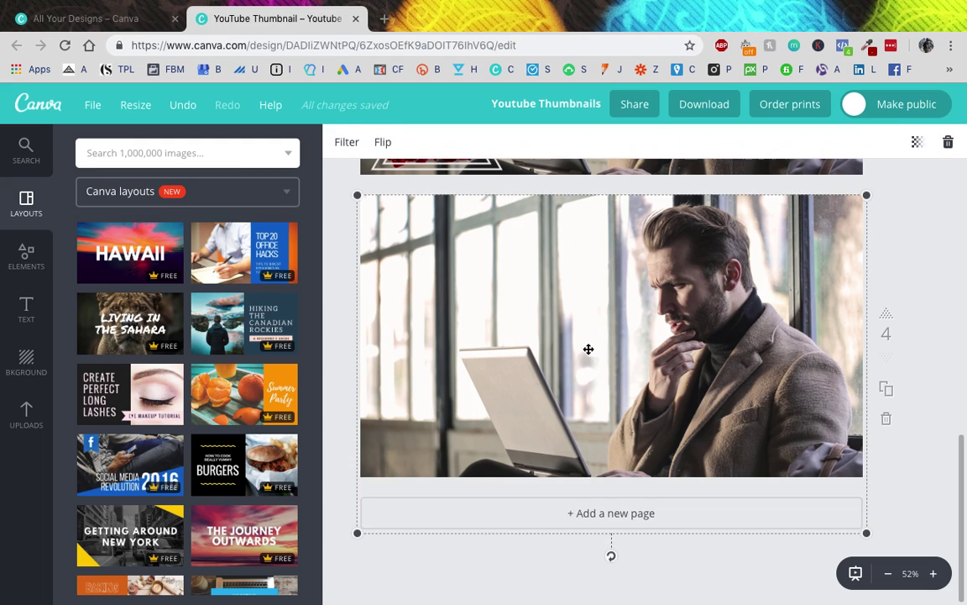
pyautogui.press('Delete')
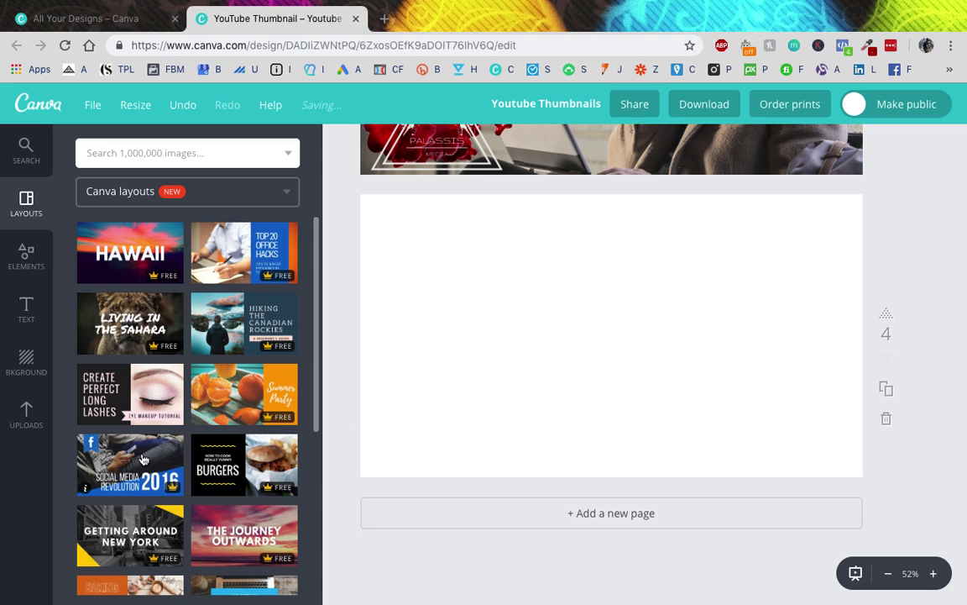
# Apply the "Living in the Sahara" Canva layout to the blank page 4
pyautogui.scroll(-1, 144, 460)
pyautogui.click(26, 415)
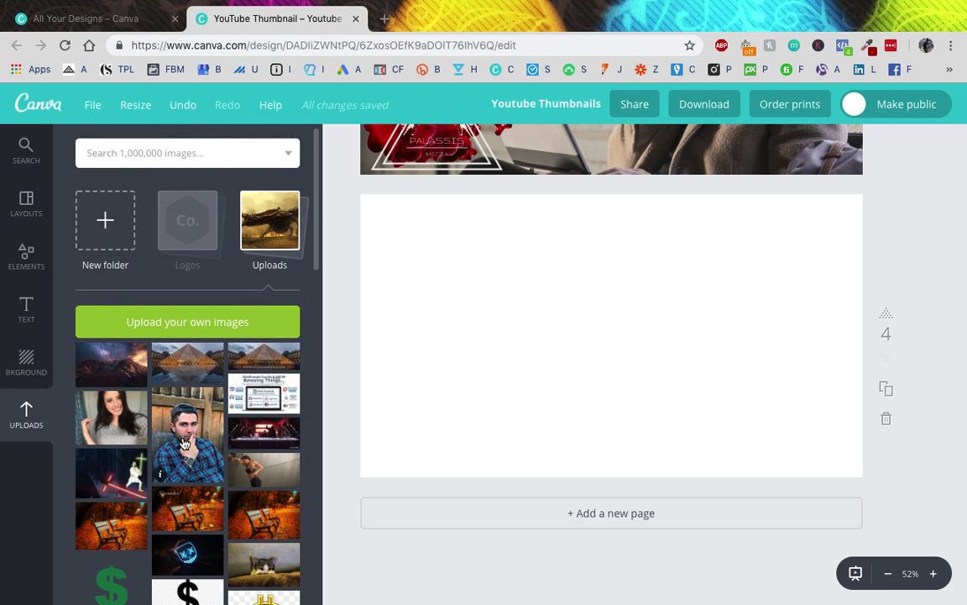
pyautogui.click(21, 354)
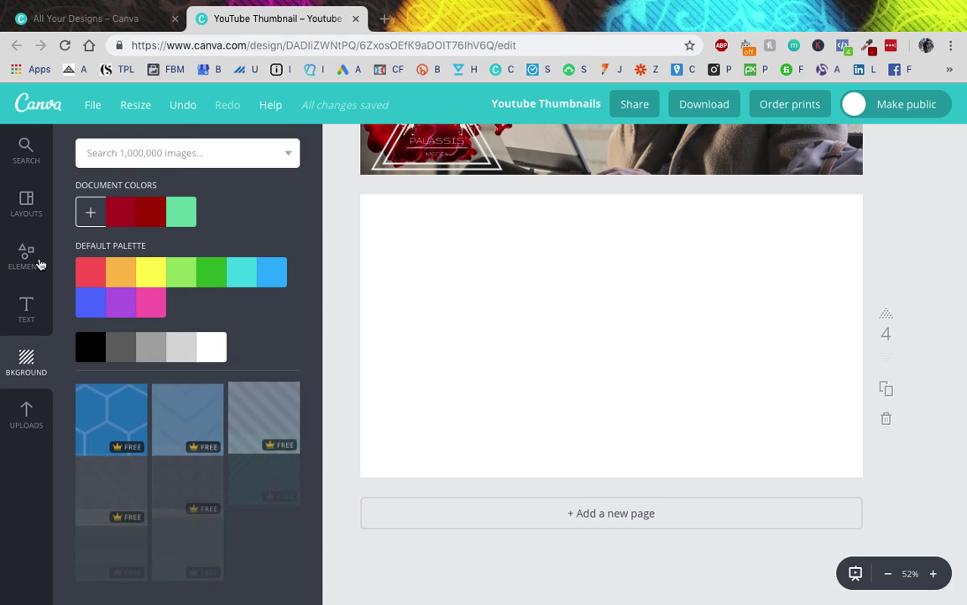
pyautogui.click(24, 205)
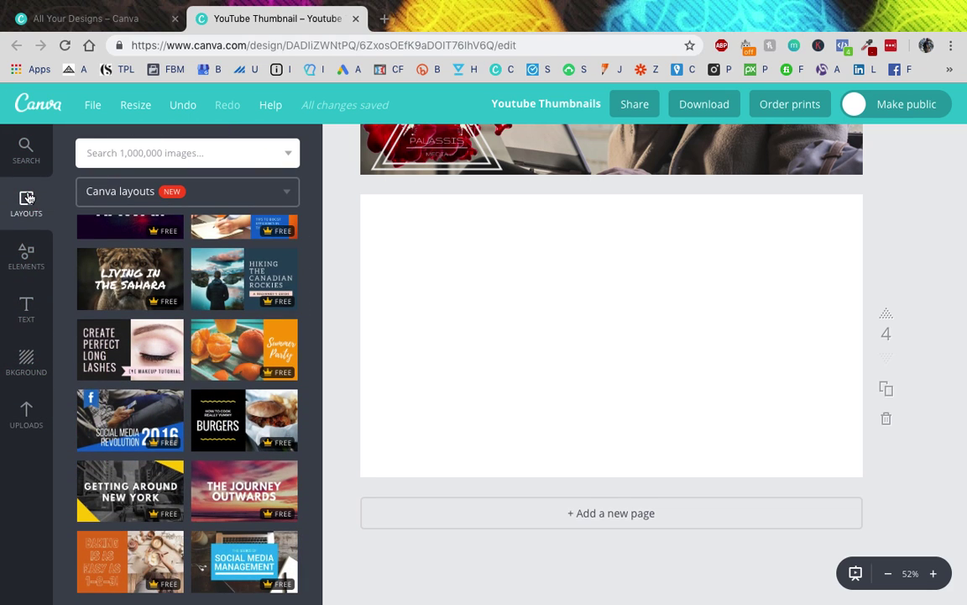
pyautogui.scroll(1, 166, 295)
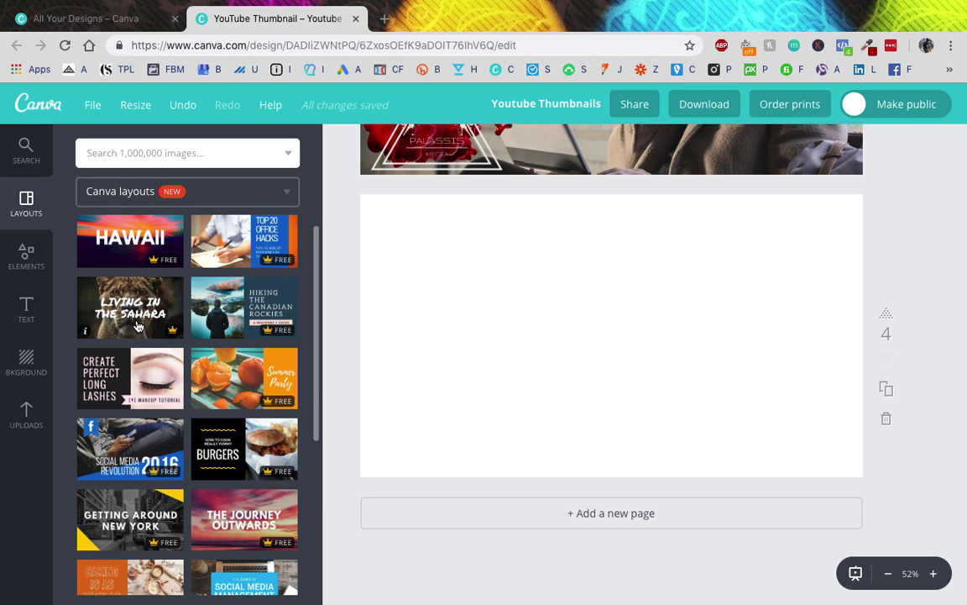
pyautogui.moveTo(132, 312); pyautogui.dragTo(508, 285)
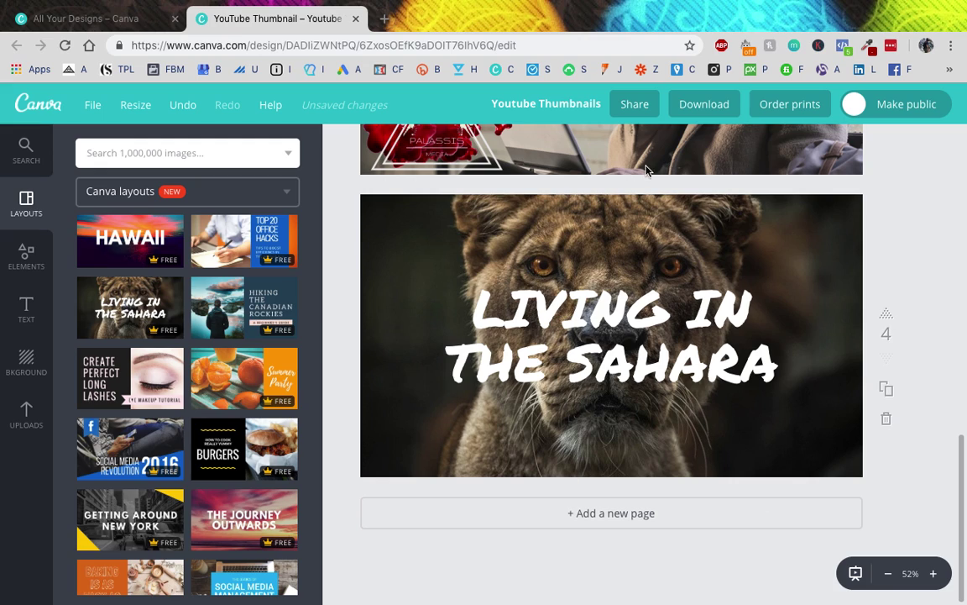
# Delete the "Living in the Sahara" text from page 4, keeping the lioness photo
pyautogui.click(606, 303)
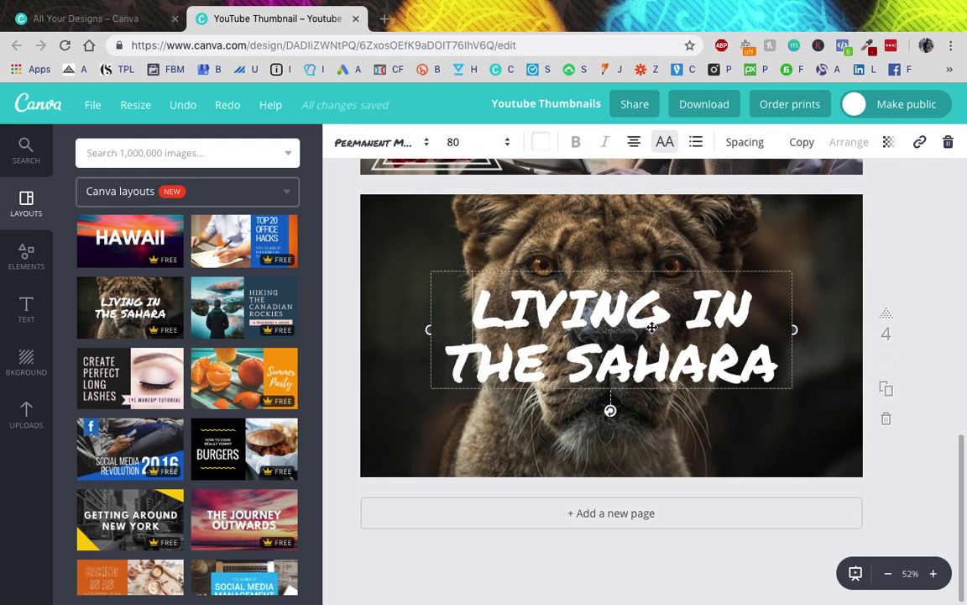
pyautogui.moveTo(652, 325); pyautogui.dragTo(846, 195)
pyautogui.moveTo(886, 166); pyautogui.dragTo(862, 183)
pyautogui.click(945, 142)
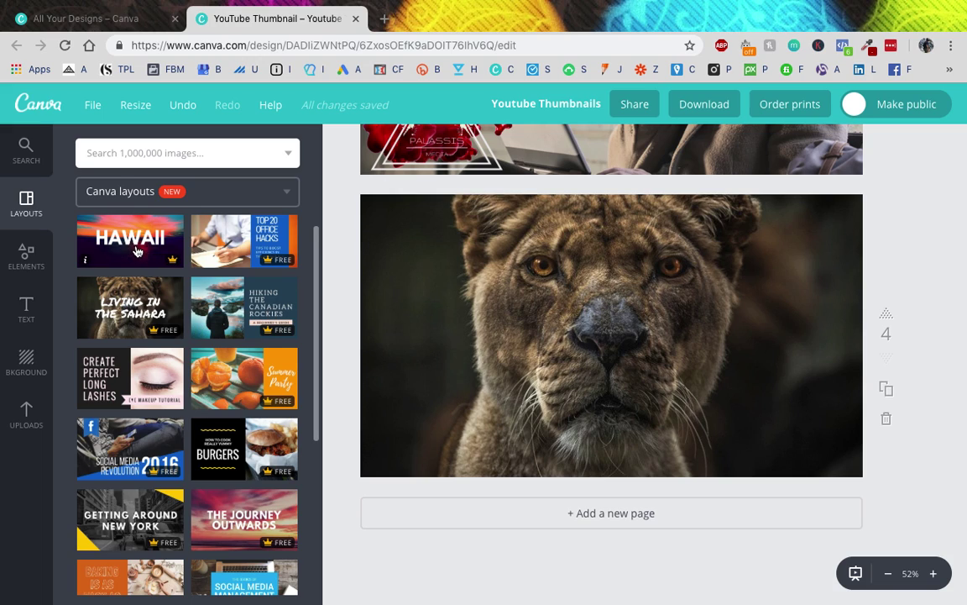
# Examine the available element categories and the background images listed below them, comparing them with the existing thumbnail on page 3
pyautogui.click(26, 259)
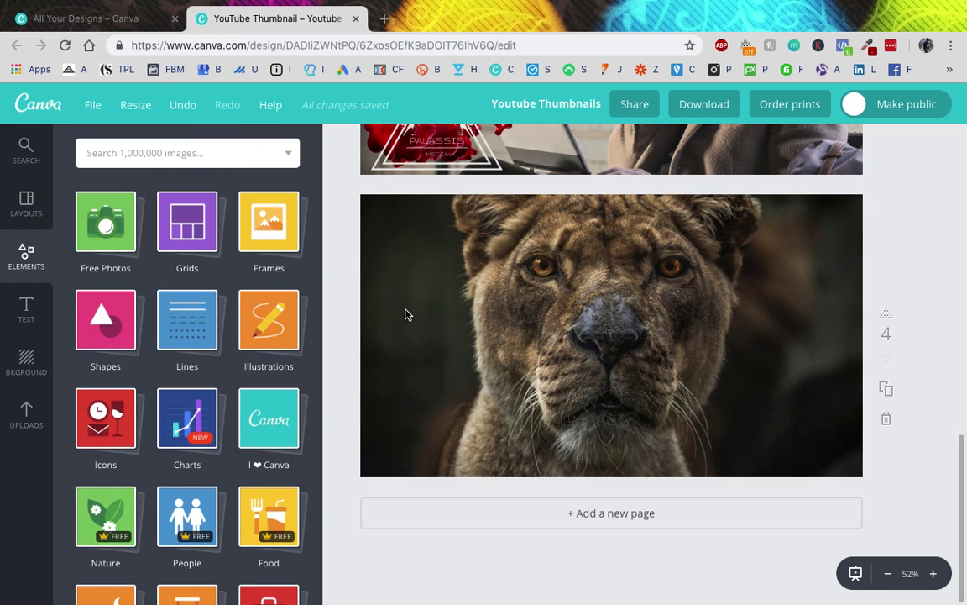
pyautogui.scroll(3, 403, 313)
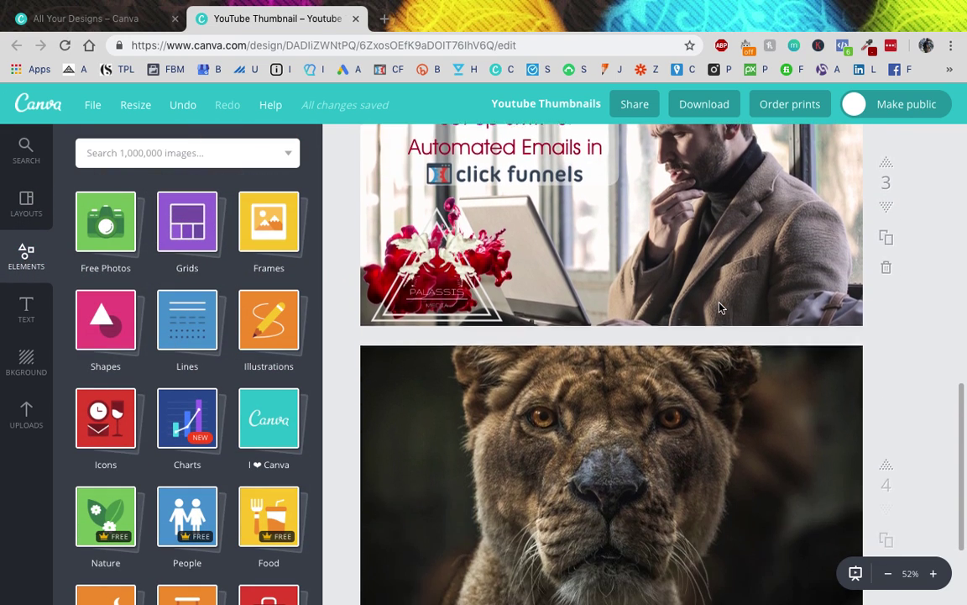
pyautogui.scroll(3, 718, 308)
pyautogui.scroll(-5, 593, 264)
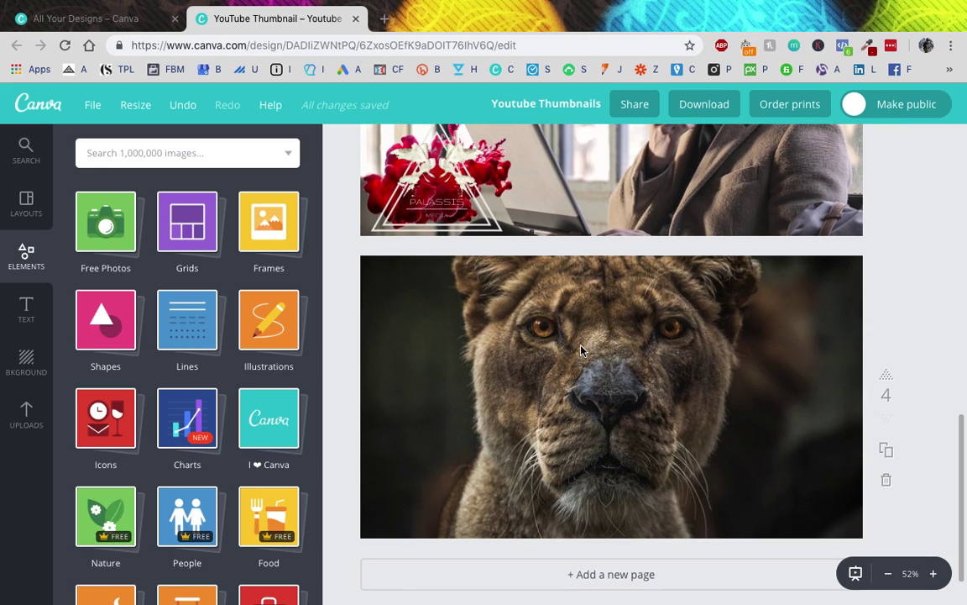
pyautogui.scroll(4, 513, 233)
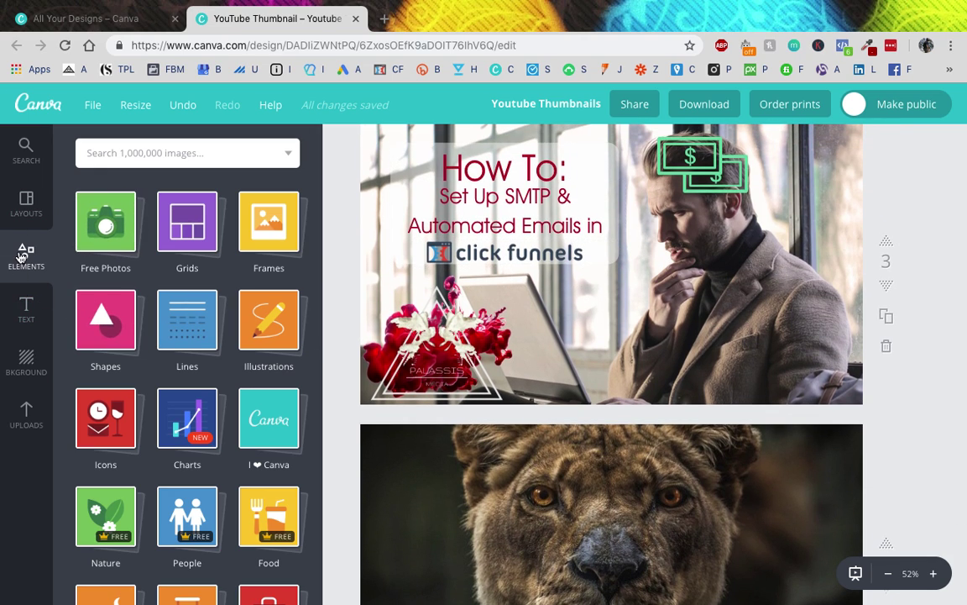
pyautogui.scroll(-3, 173, 232)
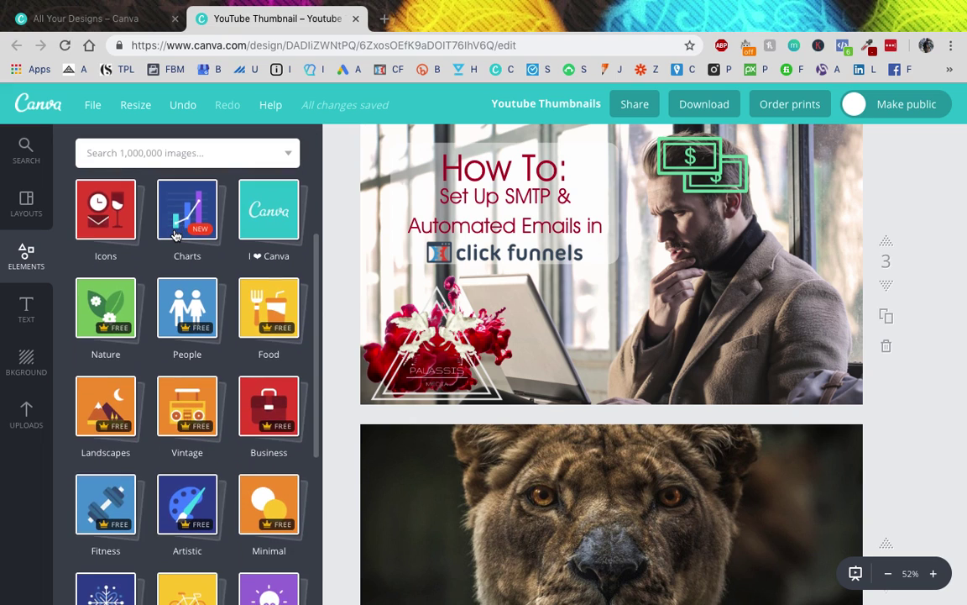
pyautogui.scroll(-5, 174, 235)
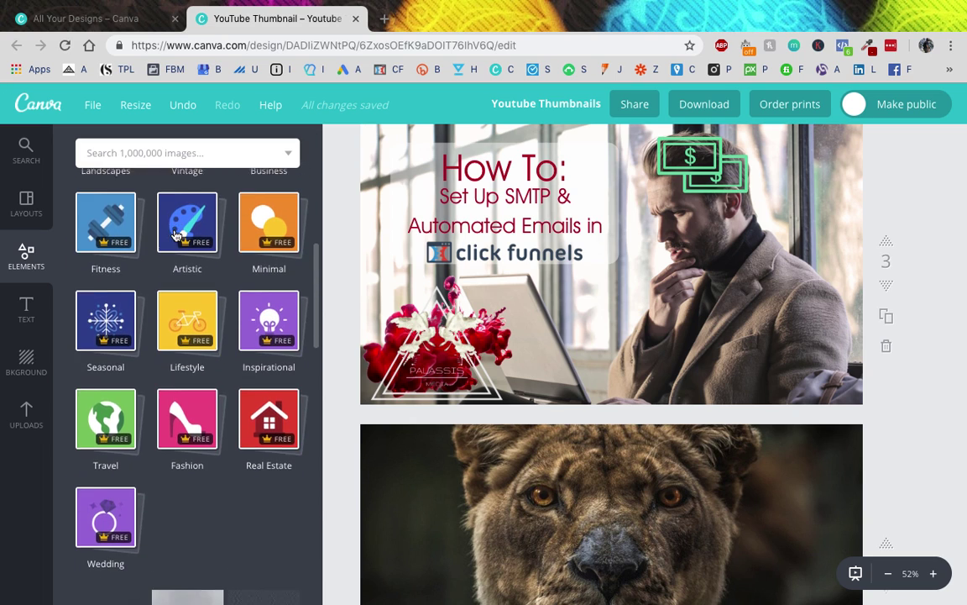
pyautogui.scroll(-5, 117, 317)
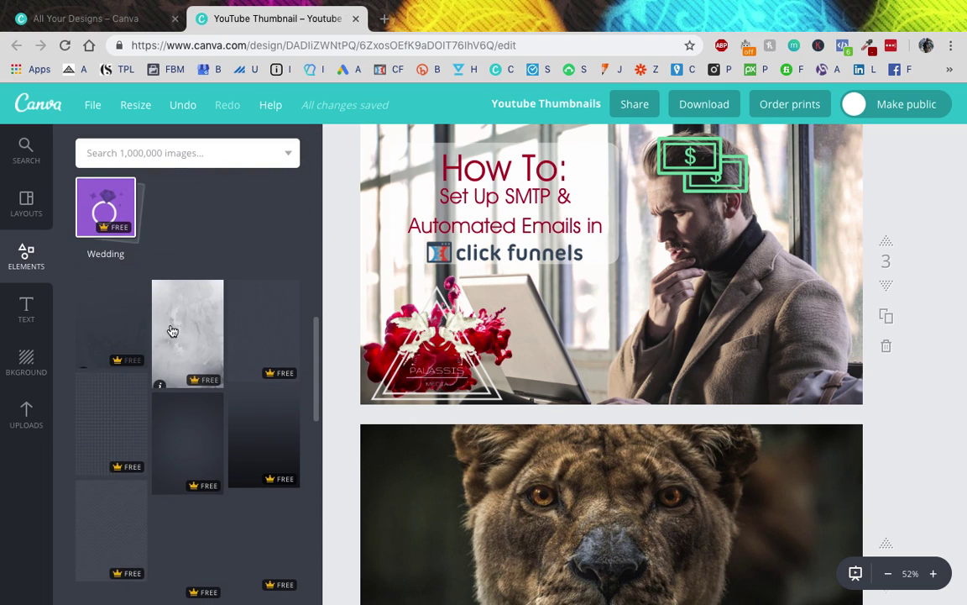
pyautogui.scroll(-6, 173, 331)
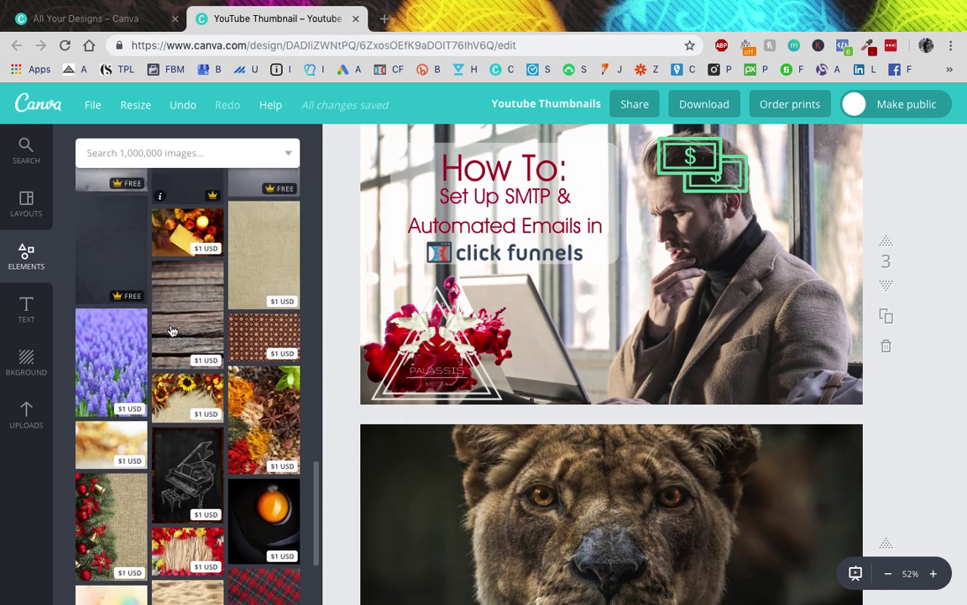
pyautogui.scroll(-2, 171, 330)
pyautogui.scroll(4, 164, 233)
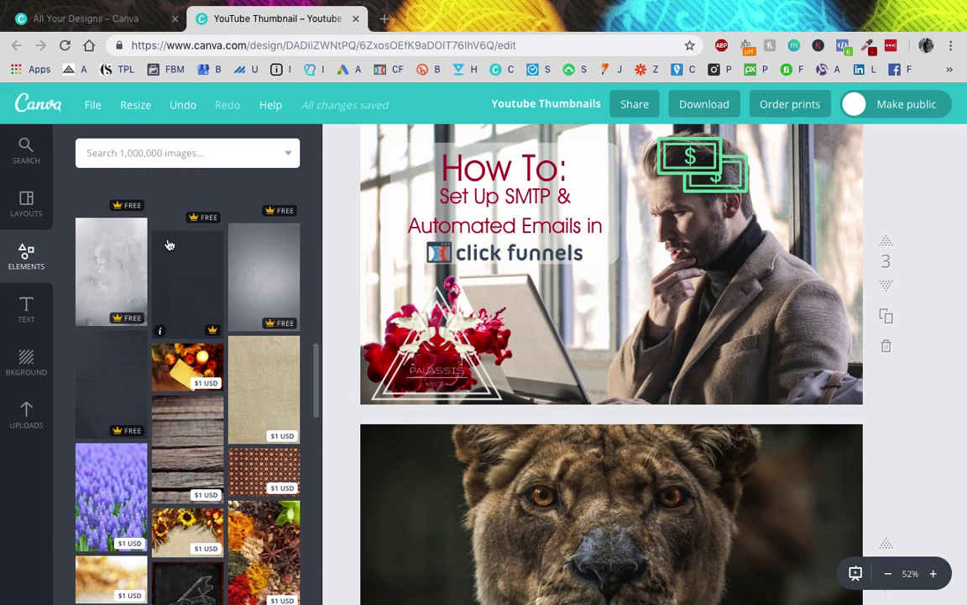
pyautogui.scroll(-4, 168, 252)
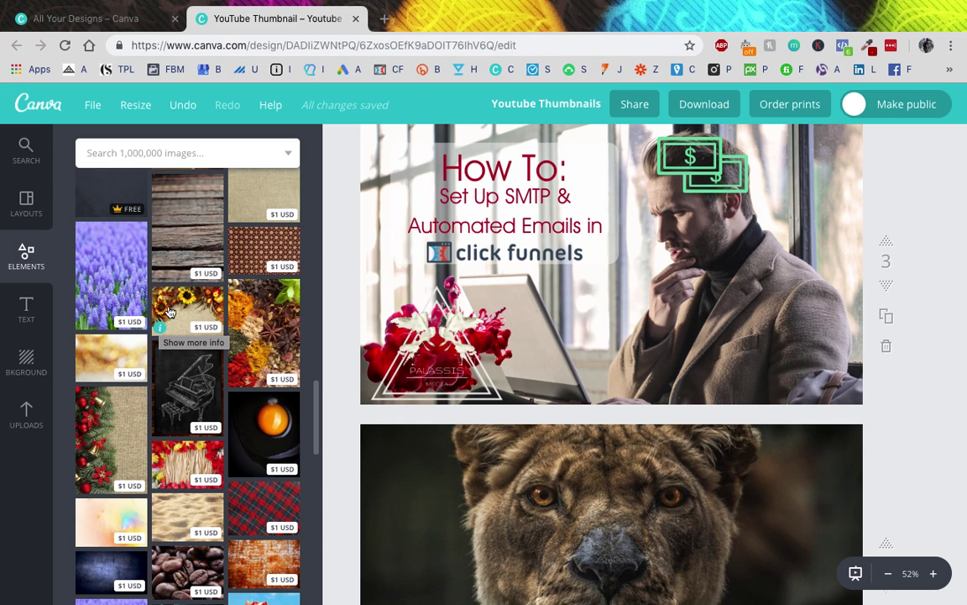
pyautogui.scroll(15, 220, 298)
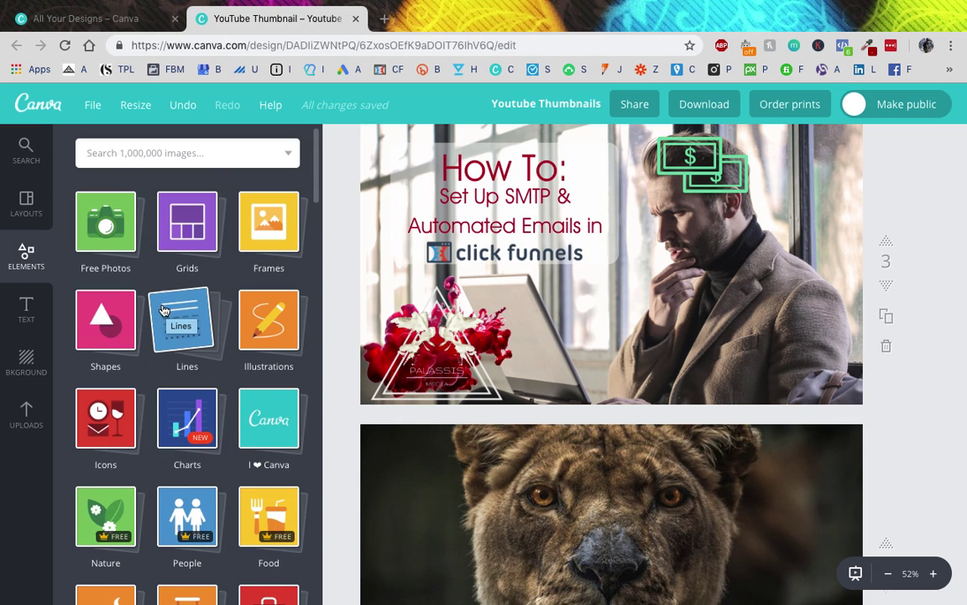
pyautogui.scroll(-3, 374, 349)
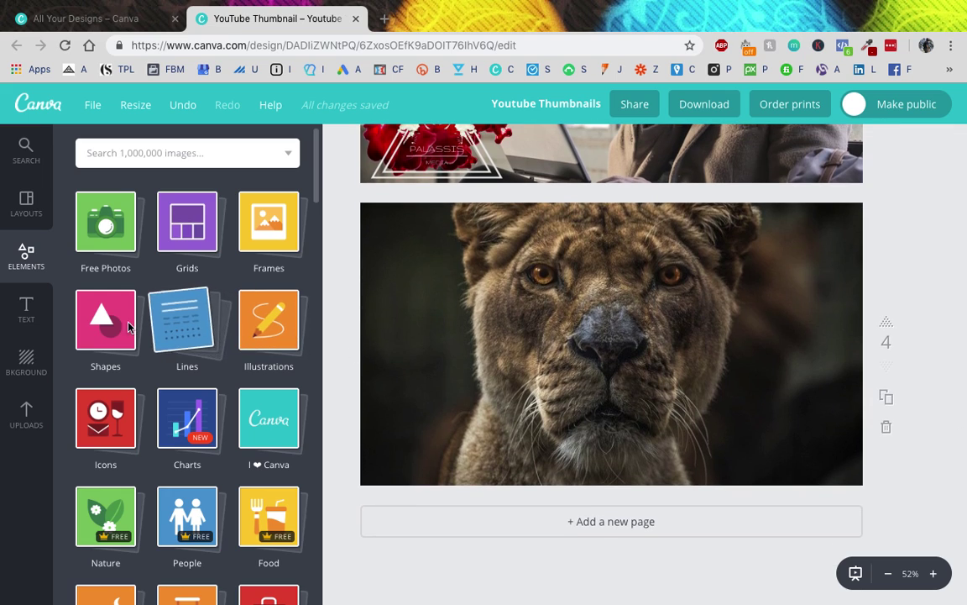
# Add a solid rounded-corner shape to page 4 and fit it as a wide rectangle over the photo's upper-left area
pyautogui.click(115, 324)
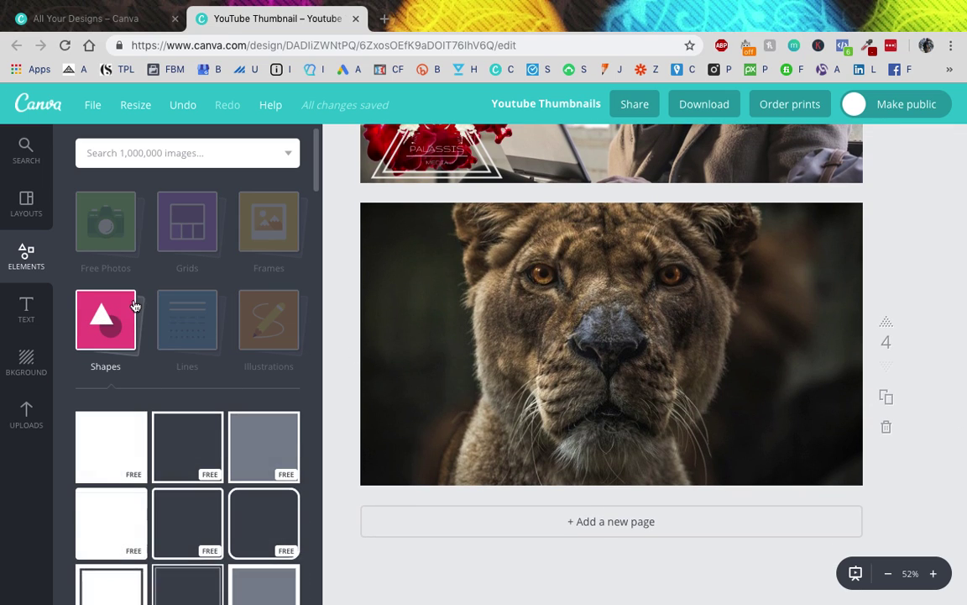
pyautogui.scroll(-3, 143, 336)
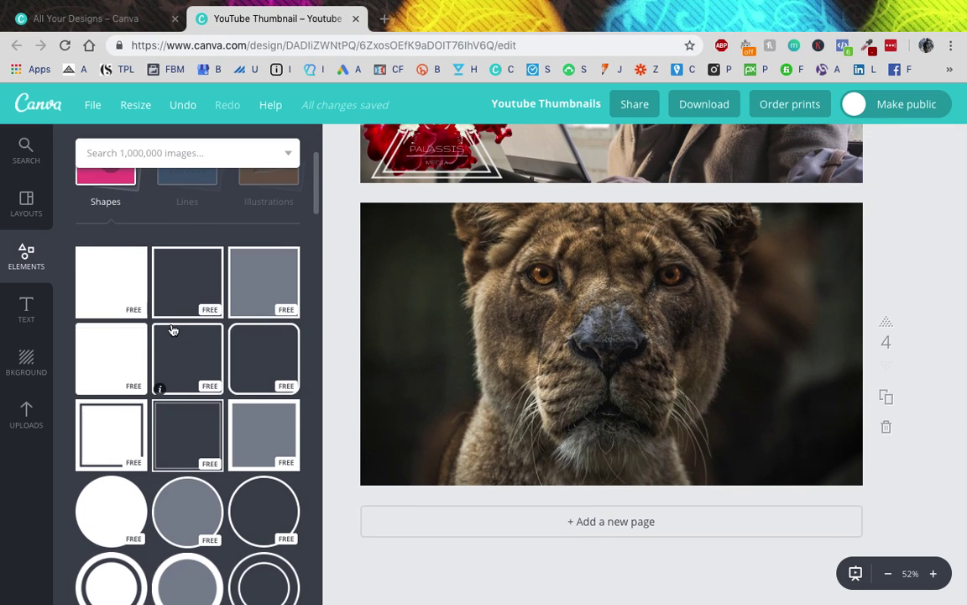
pyautogui.click(117, 360)
pyautogui.moveTo(615, 472); pyautogui.dragTo(611, 363)
pyautogui.moveTo(630, 318); pyautogui.dragTo(516, 310)
pyautogui.moveTo(597, 345); pyautogui.dragTo(555, 321)
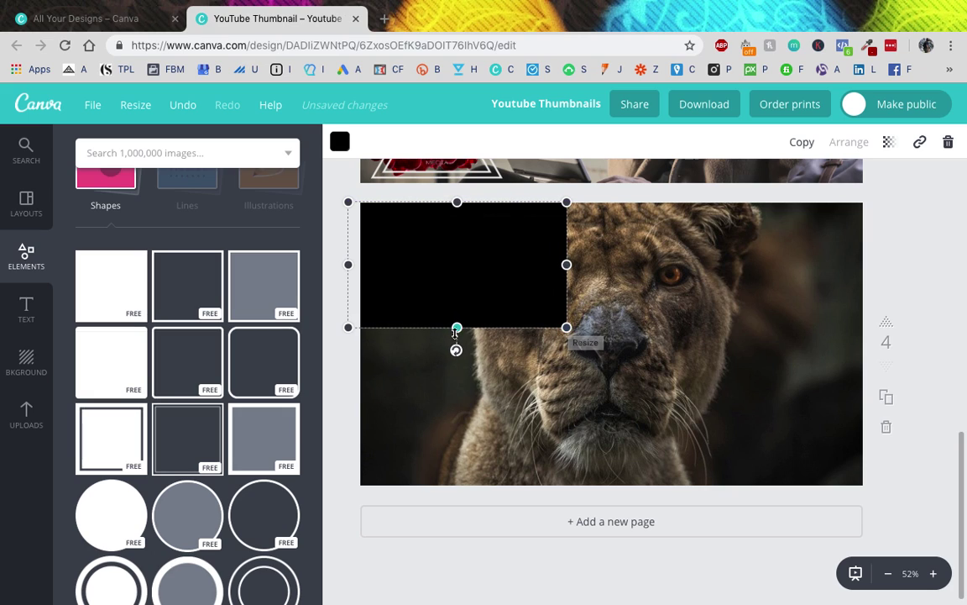
pyautogui.moveTo(455, 332); pyautogui.dragTo(458, 298)
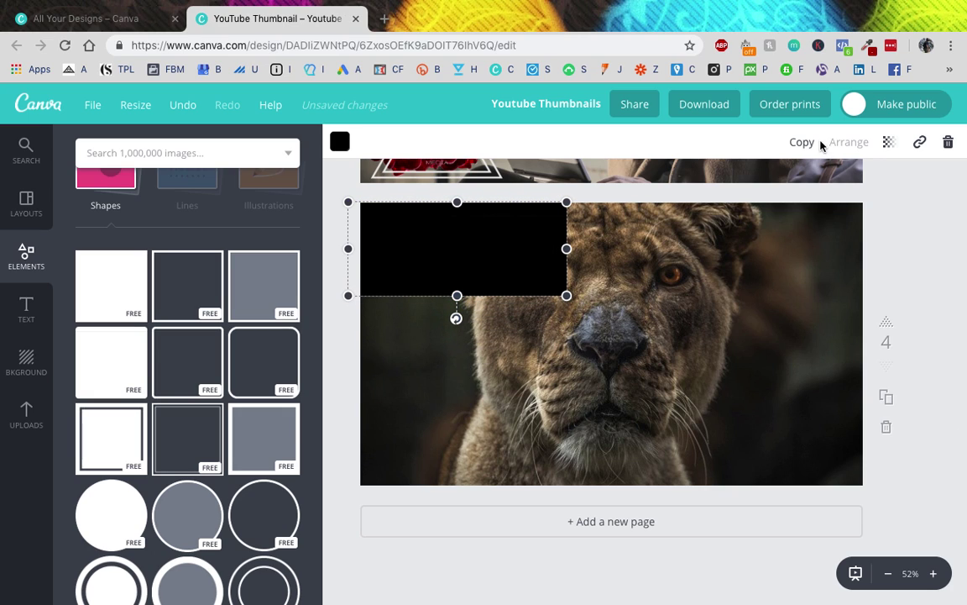
# Set the rectangle's transparency to 47 and recolour it dark grey from the default palette
pyautogui.click(891, 142)
pyautogui.moveTo(864, 191); pyautogui.dragTo(810, 193)
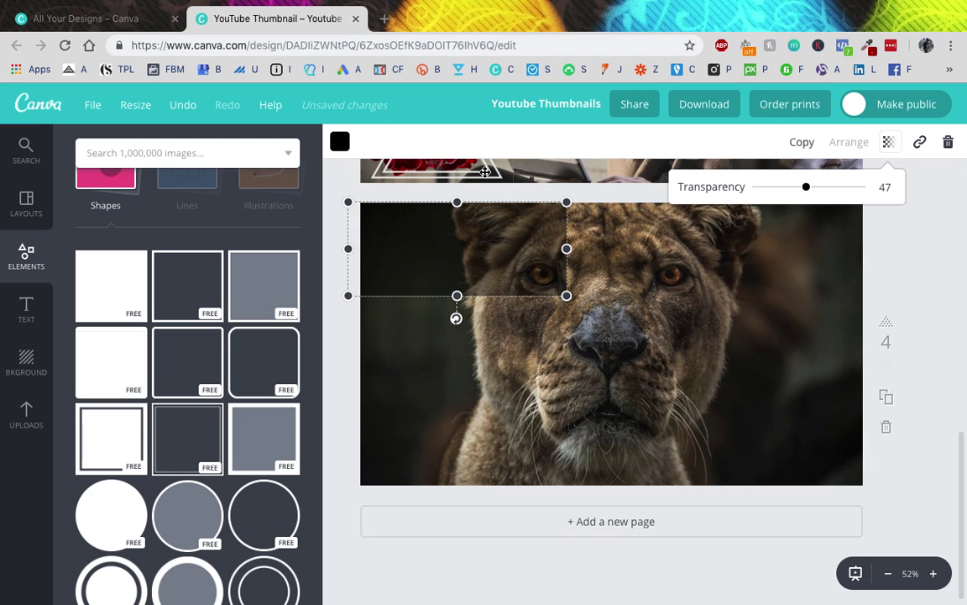
pyautogui.click(339, 141)
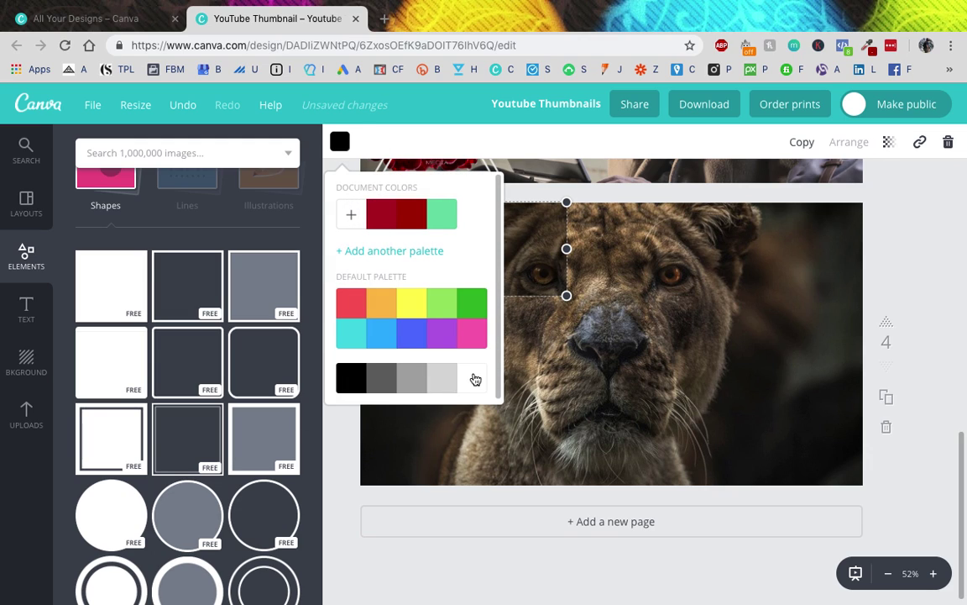
pyautogui.click(475, 380)
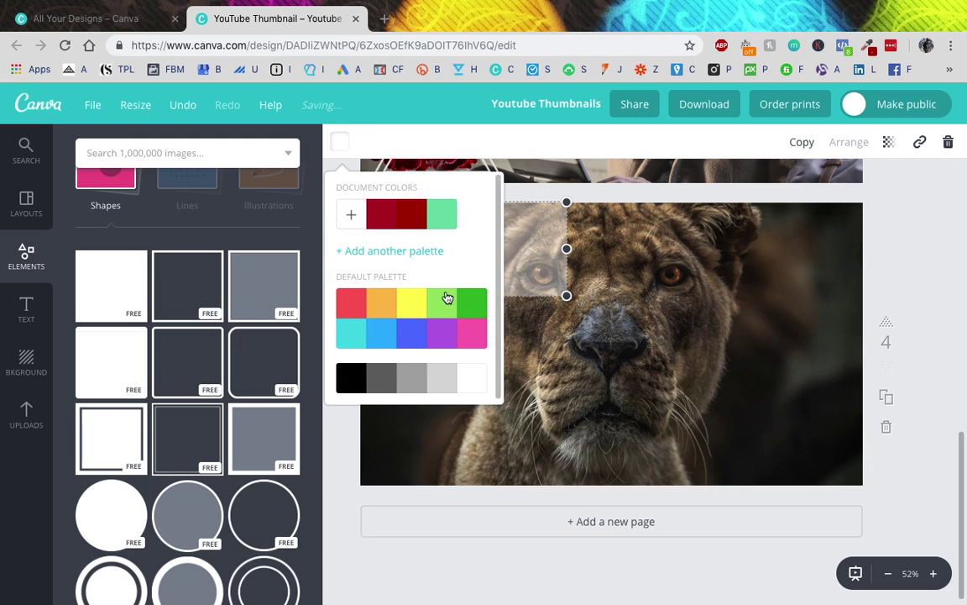
pyautogui.click(386, 379)
pyautogui.click(672, 336)
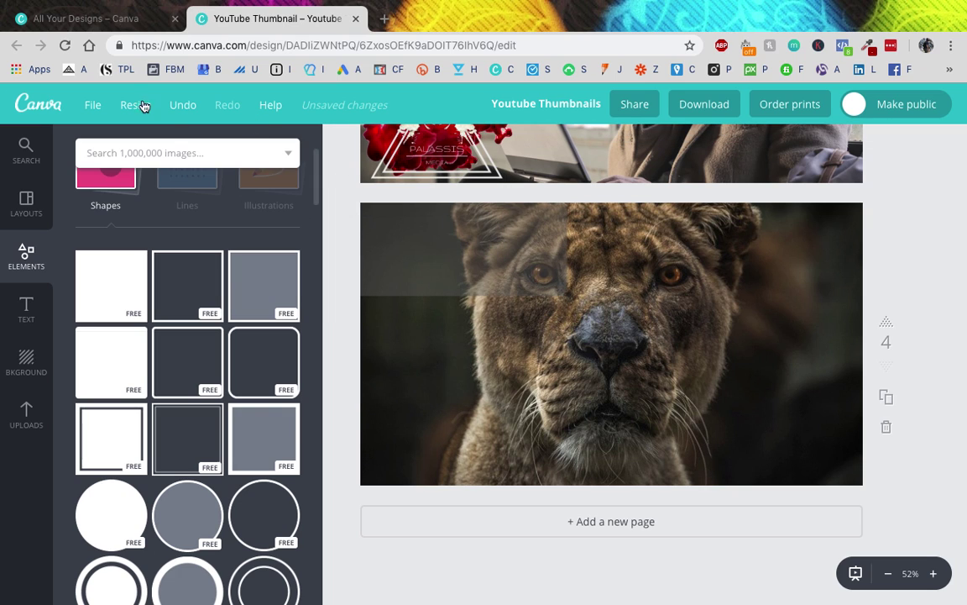
# Try adding the uploaded Palassis Media logo to page 4 and shrinking it, and undo both changes
pyautogui.click(26, 410)
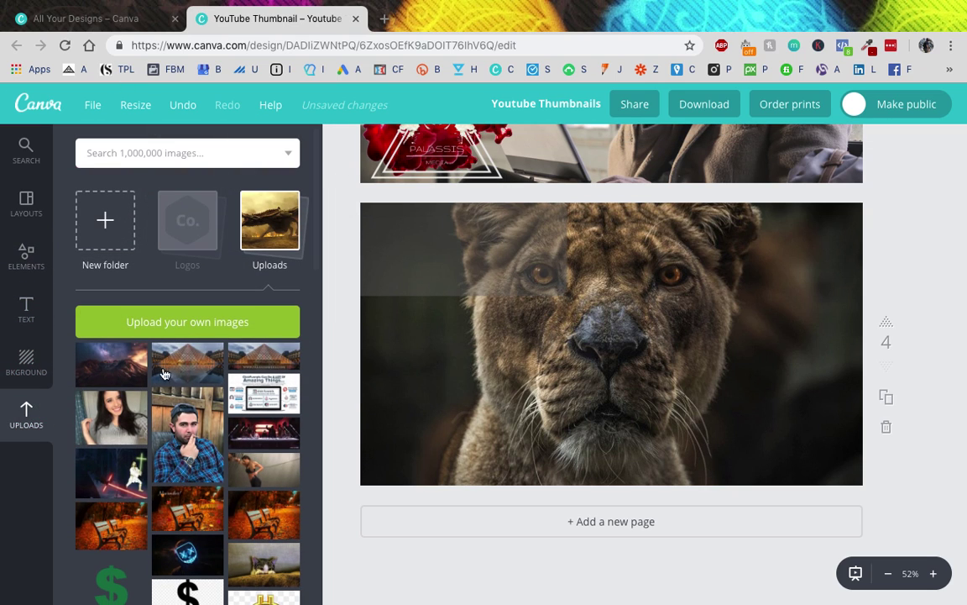
pyautogui.scroll(-5, 217, 421)
pyautogui.scroll(-1, 217, 421)
pyautogui.moveTo(264, 512); pyautogui.dragTo(493, 403)
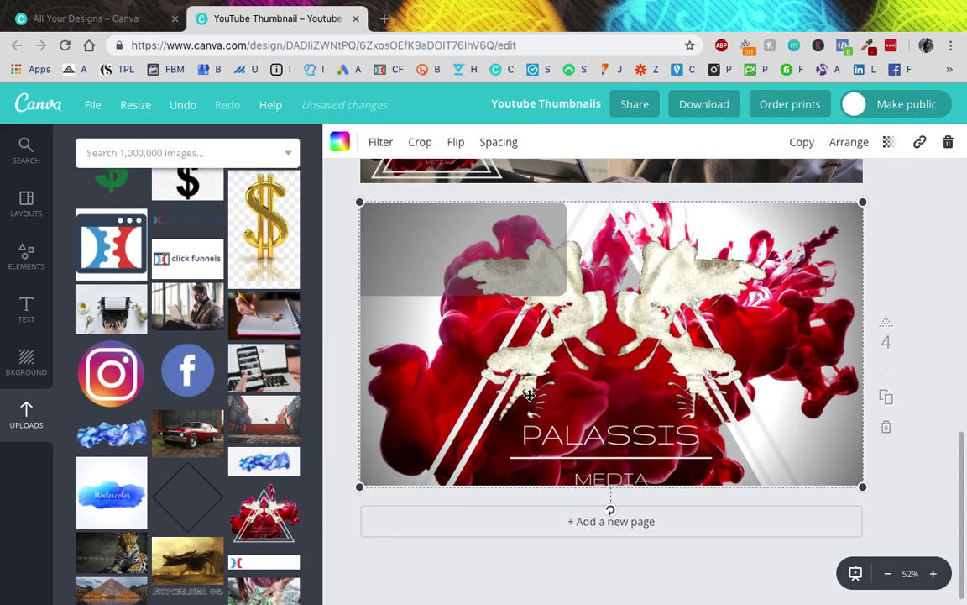
pyautogui.moveTo(862, 201); pyautogui.dragTo(708, 308)
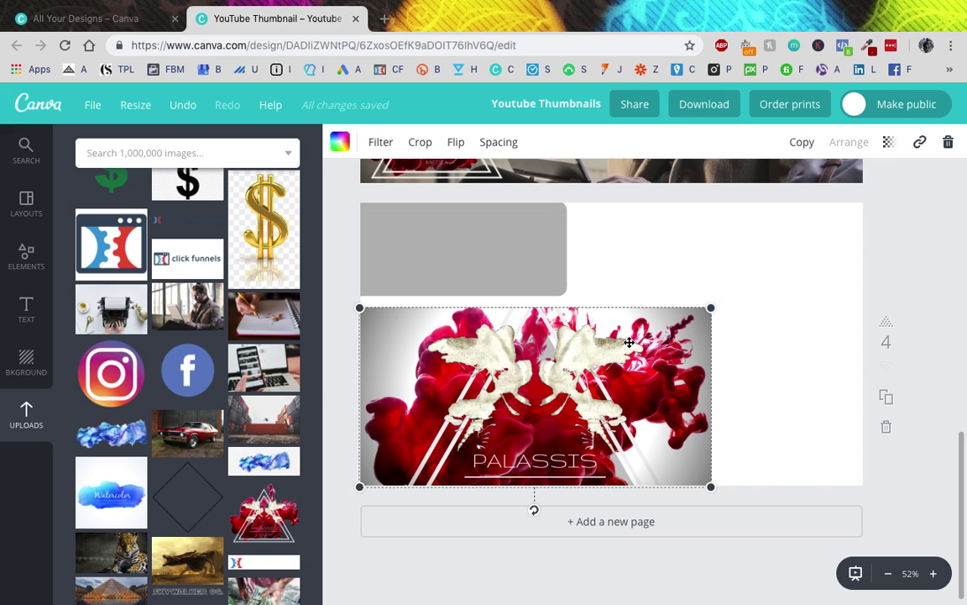
pyautogui.hotkey('ctrl', 'z')
pyautogui.hotkey('ctrl', 'z')
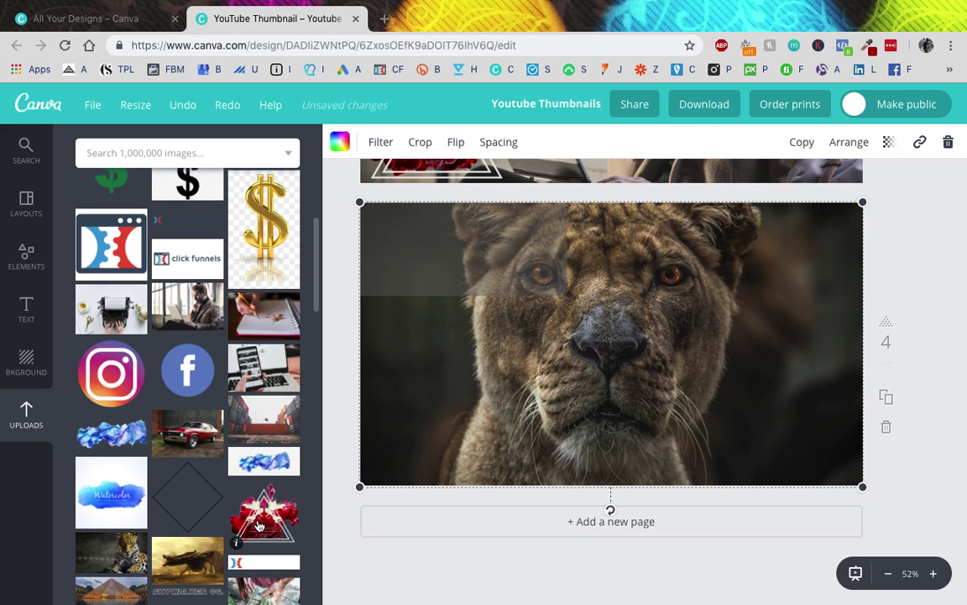
# Place the Palassis Media logo over the lioness photo, shrink it and move it to the lower-left corner of page 4
pyautogui.moveTo(264, 513); pyautogui.dragTo(579, 330)
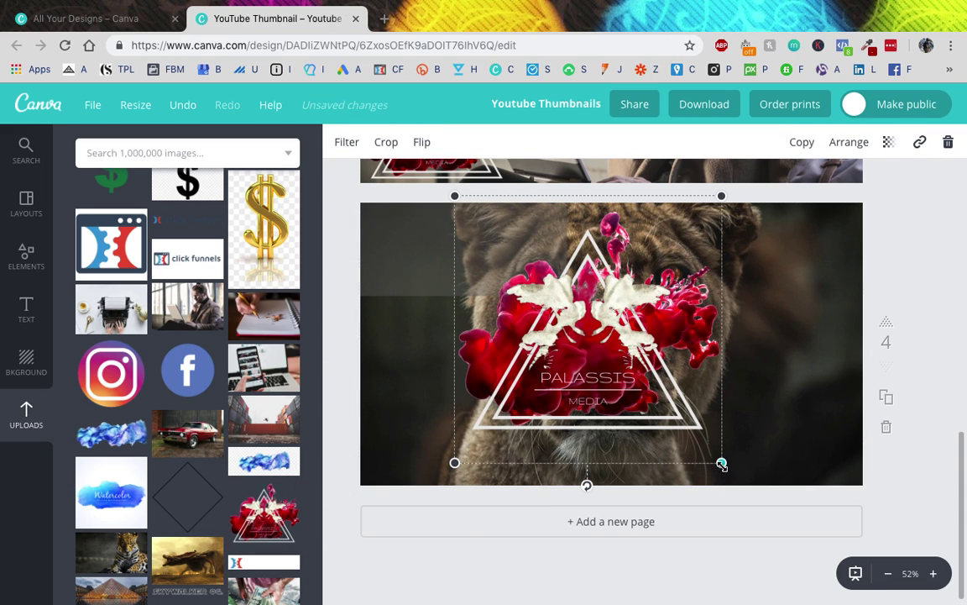
pyautogui.moveTo(722, 464); pyautogui.dragTo(545, 306)
pyautogui.moveTo(522, 249); pyautogui.dragTo(426, 420)
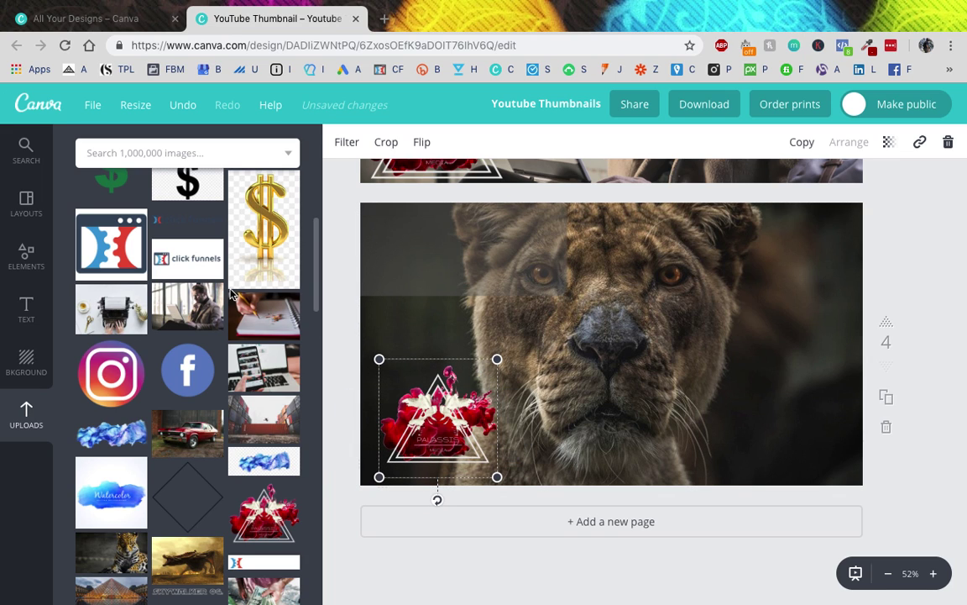
# Inspect the font settings of the "Set Up SMTP & Automated Emails in" text on page 3
pyautogui.scroll(2, 427, 233)
pyautogui.scroll(2, 426, 236)
pyautogui.scroll(-1, 426, 240)
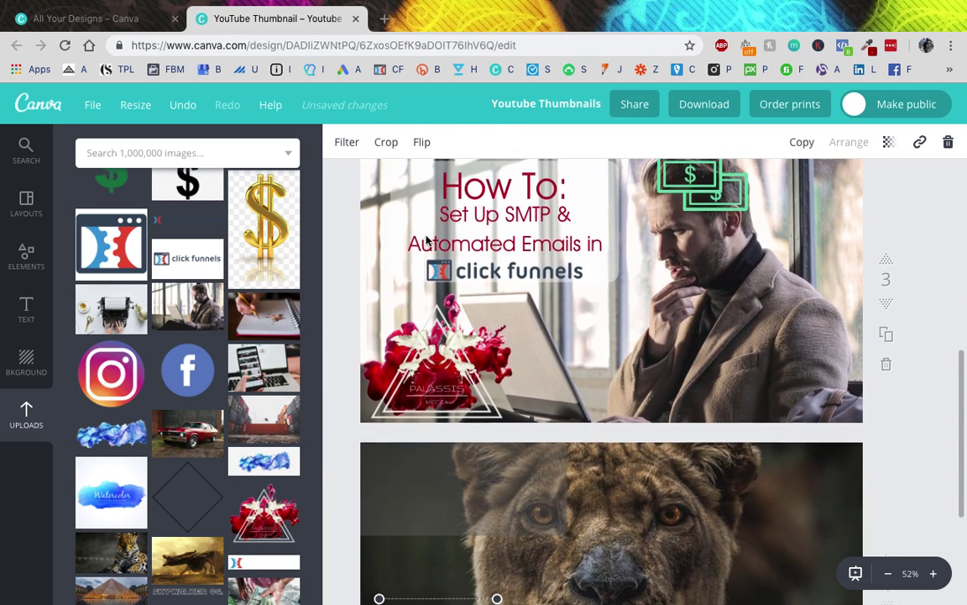
pyautogui.scroll(-1, 185, 252)
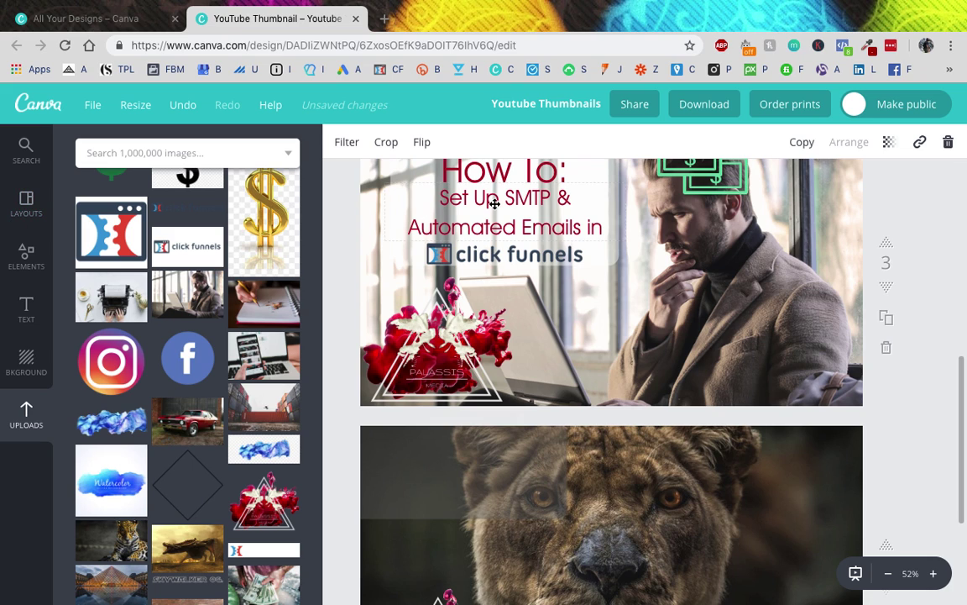
pyautogui.click(445, 199)
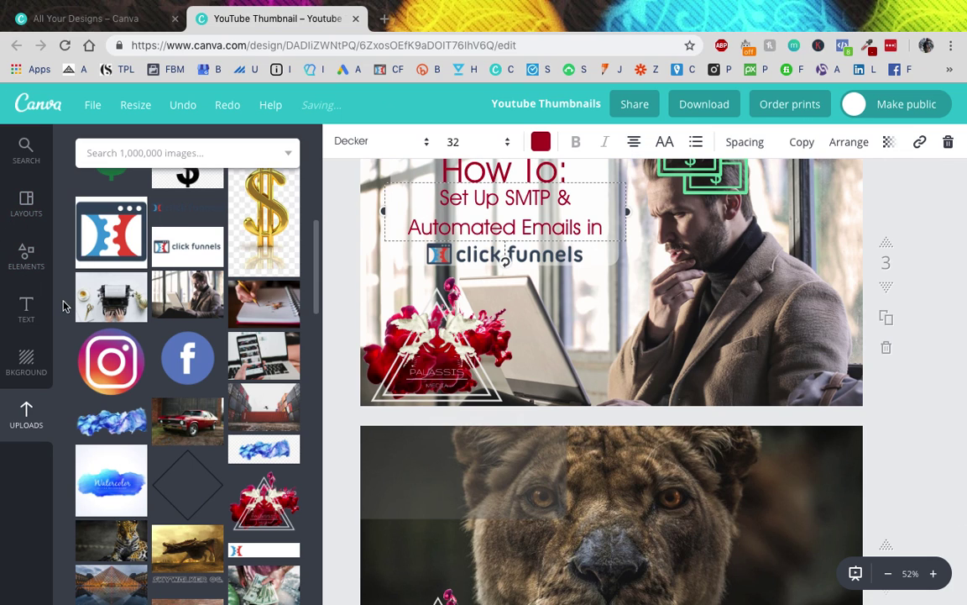
# Add the ready-made "This award is presented to" text group to page 4's upper-left area and select the word "Honors" in it
pyautogui.click(25, 311)
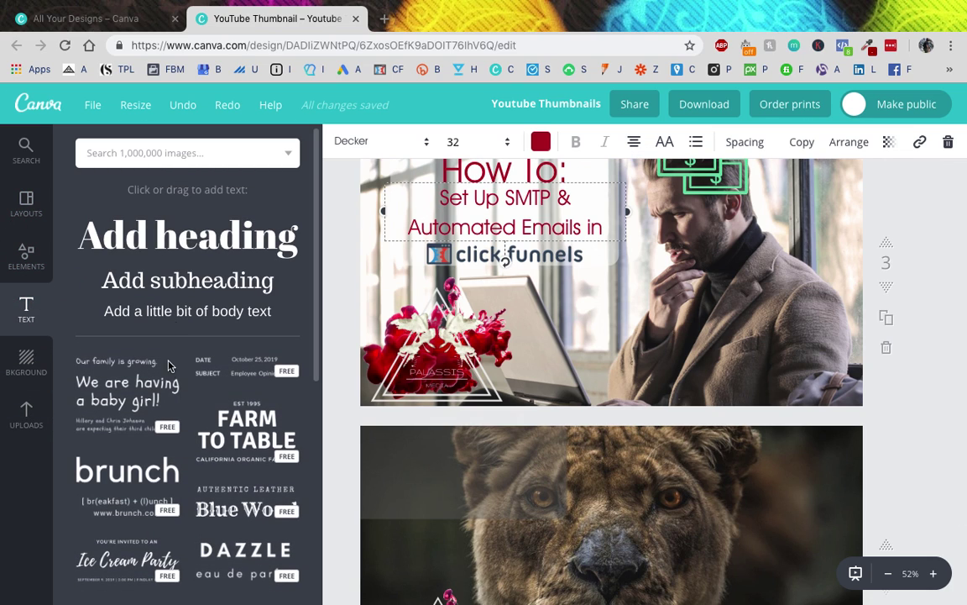
pyautogui.scroll(-7, 167, 373)
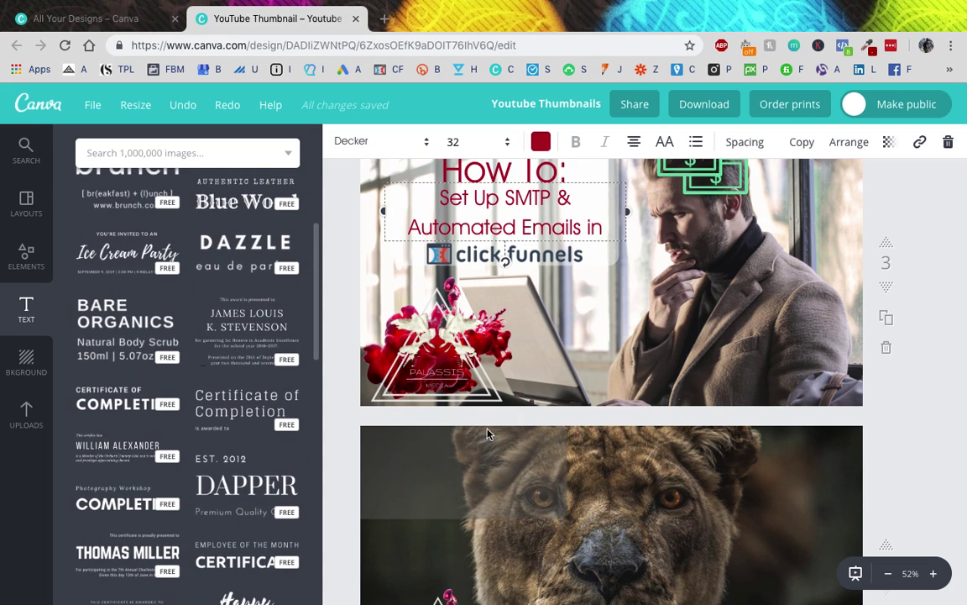
pyautogui.scroll(-1, 588, 454)
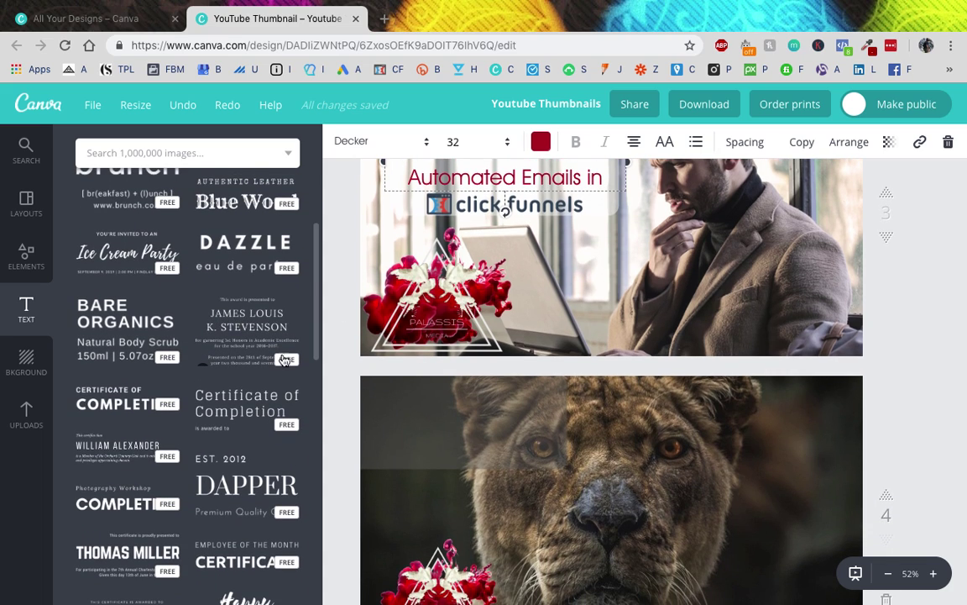
pyautogui.moveTo(288, 361); pyautogui.dragTo(437, 428)
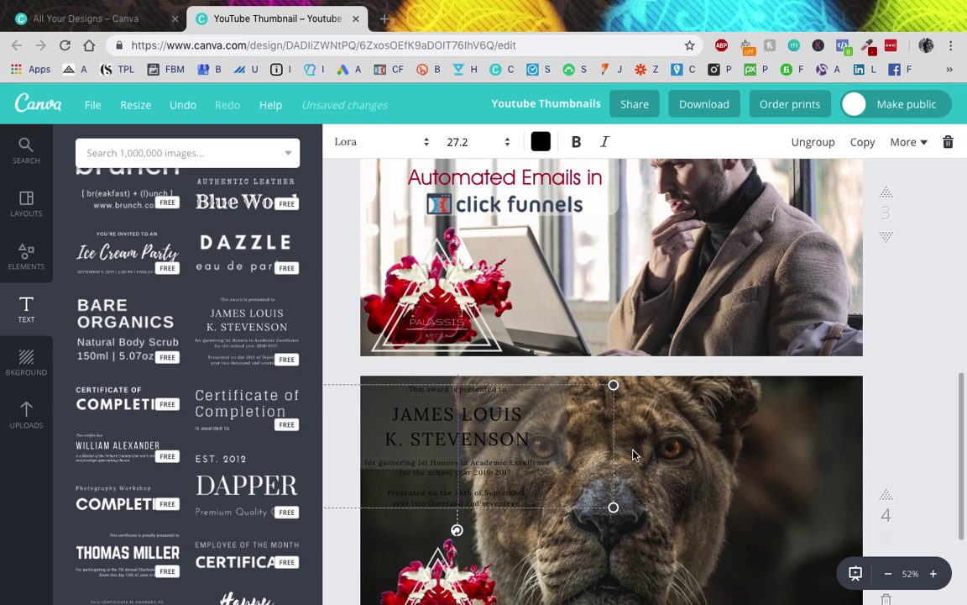
pyautogui.moveTo(547, 452); pyautogui.dragTo(606, 470)
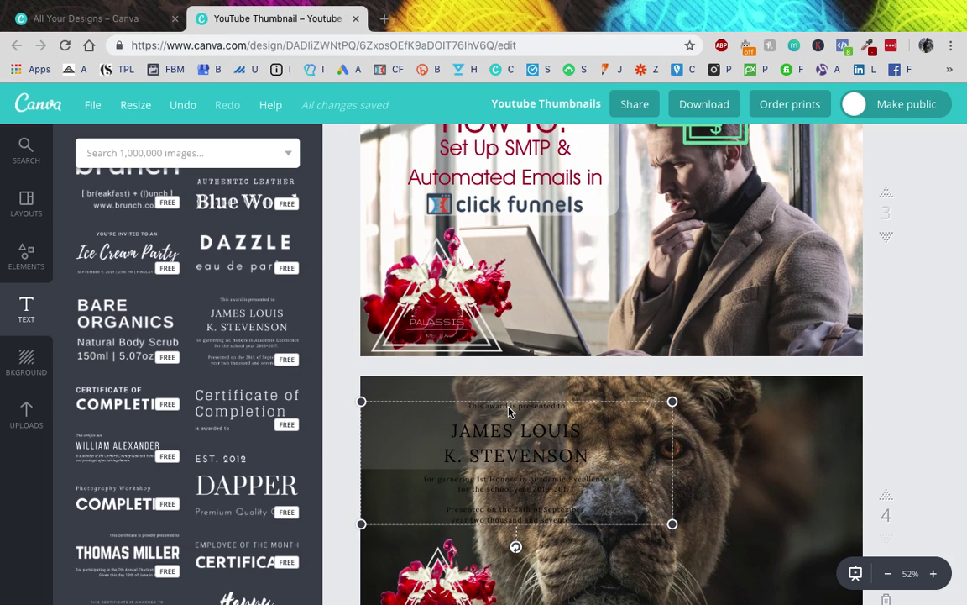
pyautogui.doubleClick(502, 480)
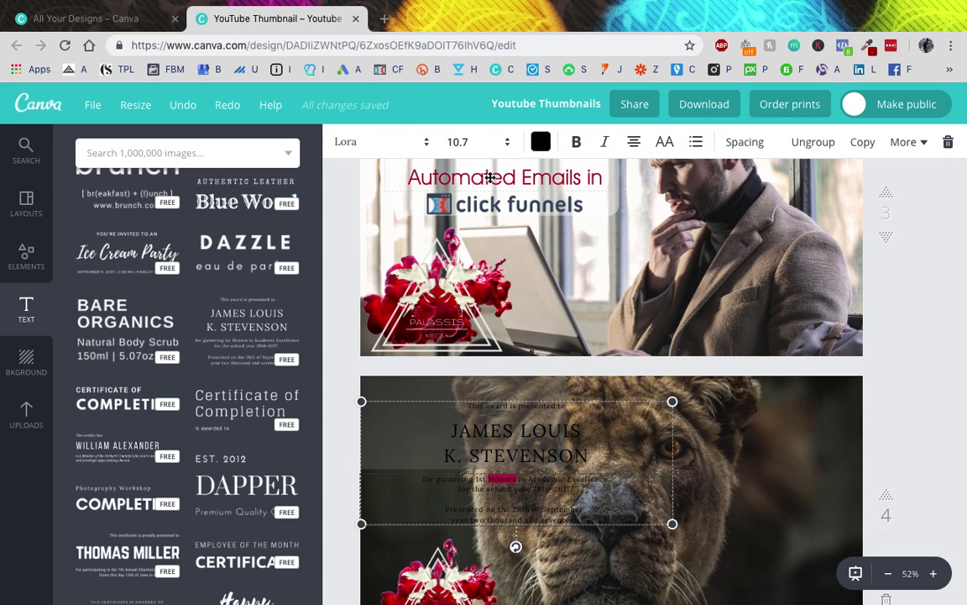
pyautogui.click(514, 506)
pyautogui.tripleClick(520, 509)
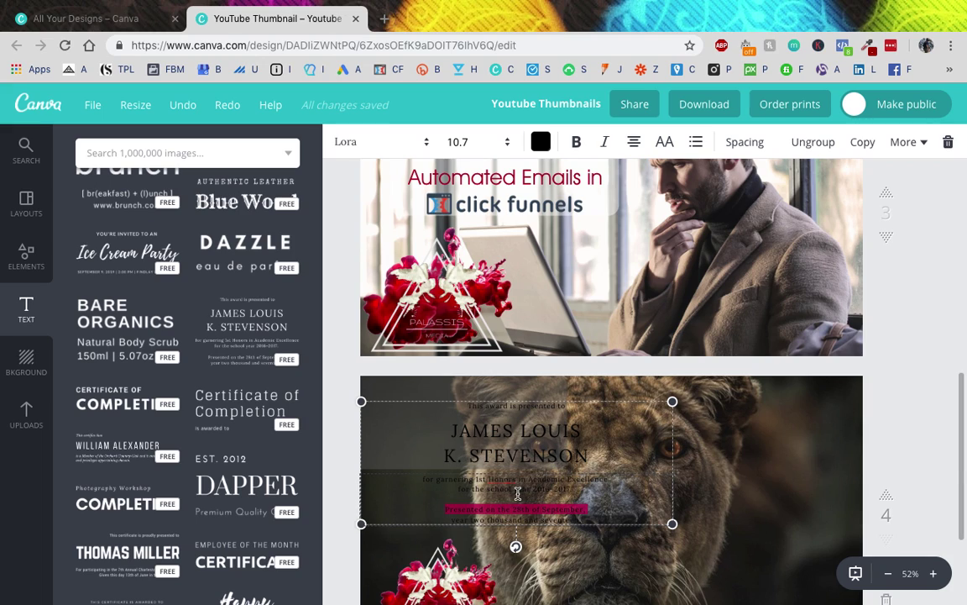
pyautogui.tripleClick(518, 490)
pyautogui.click(517, 488)
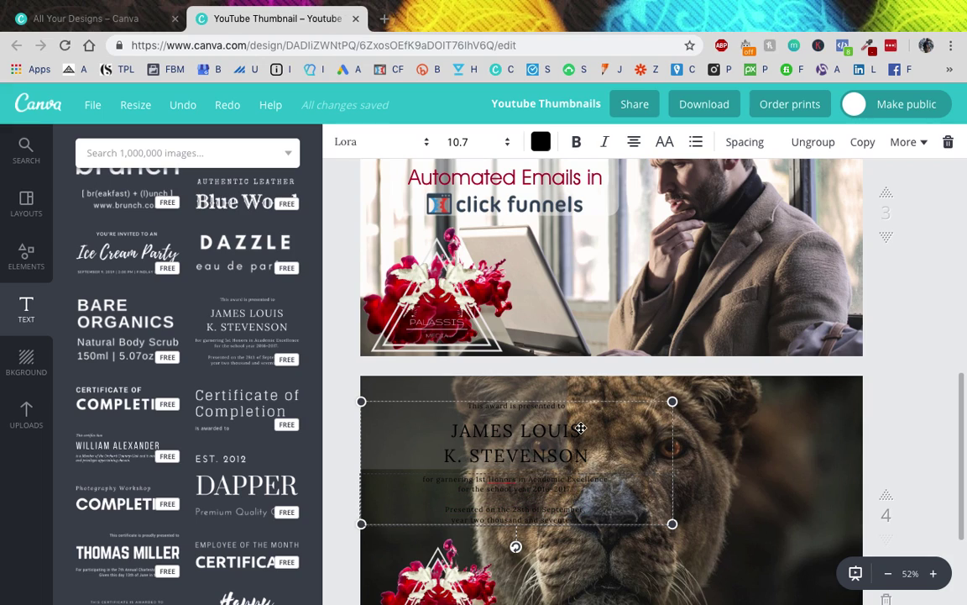
pyautogui.scroll(3, 218, 376)
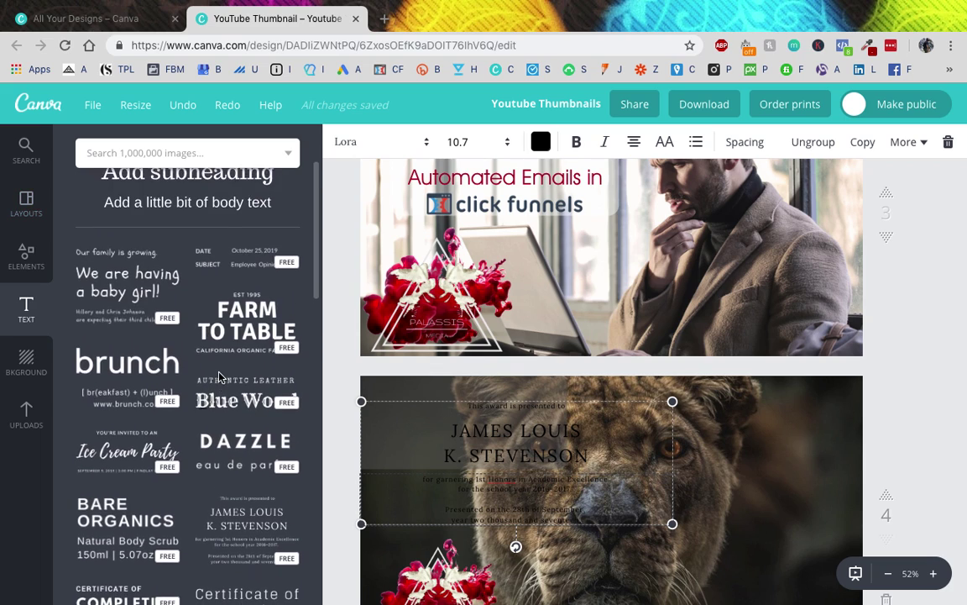
pyautogui.scroll(-1, 220, 378)
# Delete the "This award is presented to" line from the text group on page 4
pyautogui.click(634, 441)
pyautogui.click(662, 437)
pyautogui.click(661, 437)
pyautogui.click(945, 143)
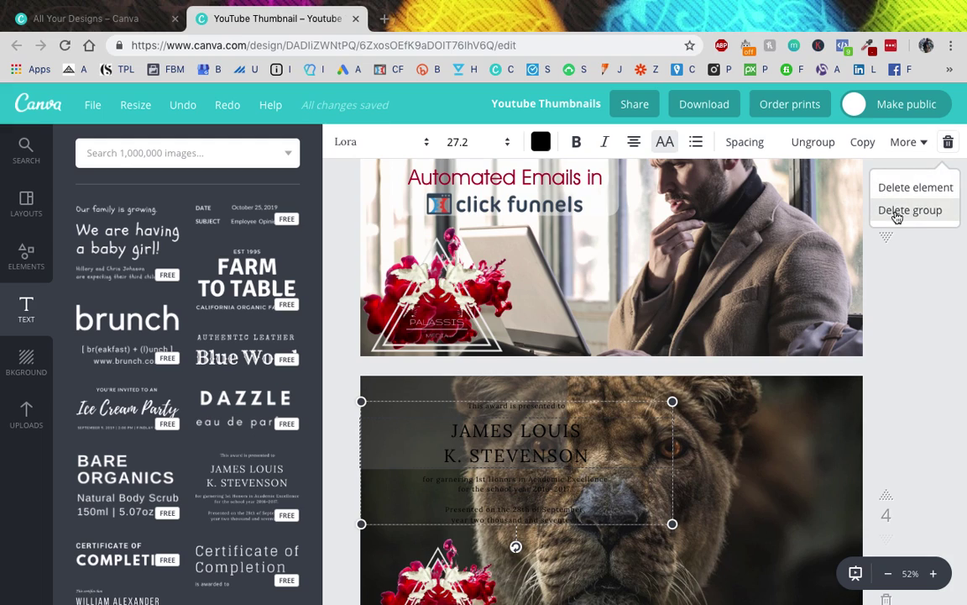
pyautogui.click(527, 417)
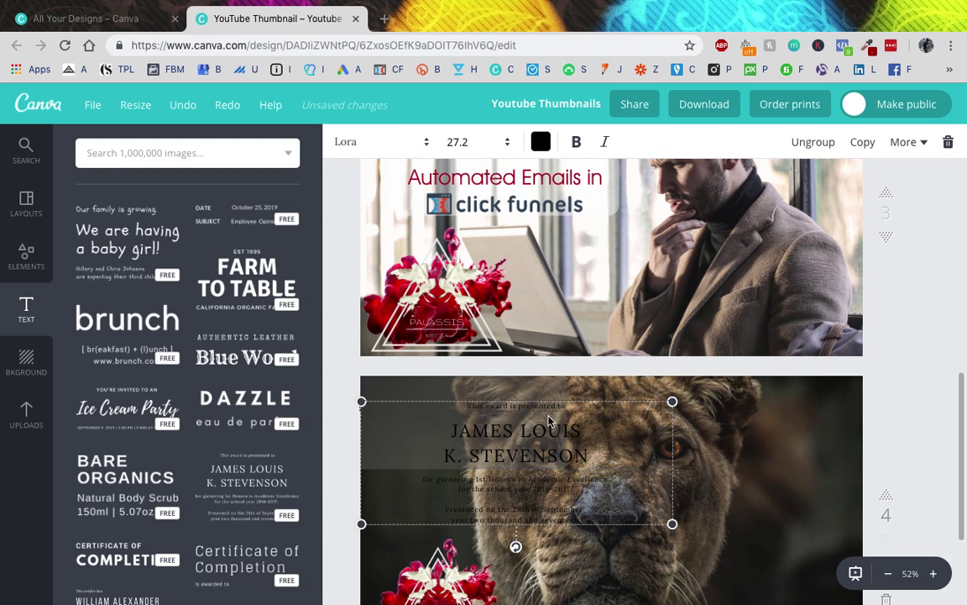
pyautogui.click(547, 406)
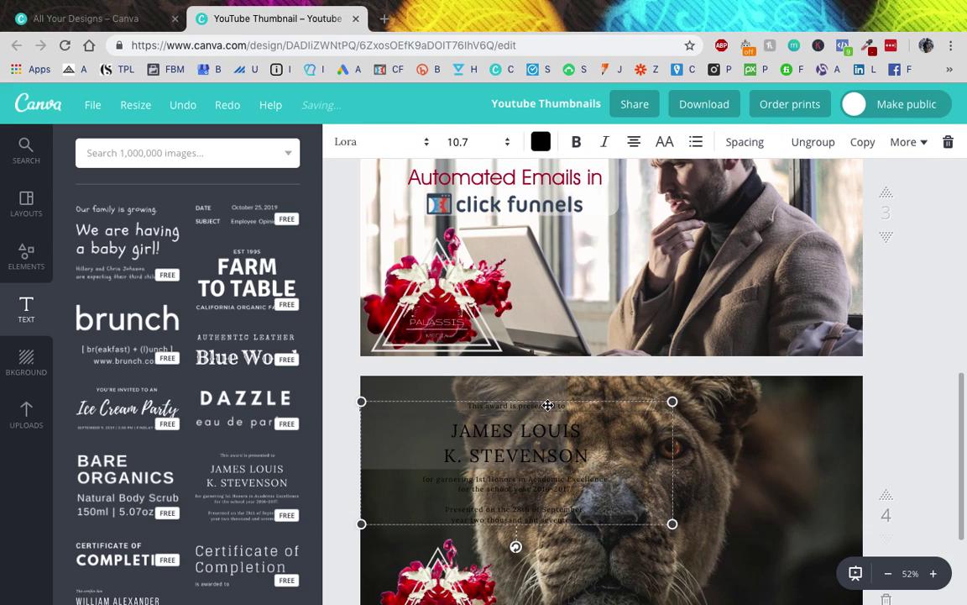
pyautogui.click(548, 405)
pyautogui.click(948, 142)
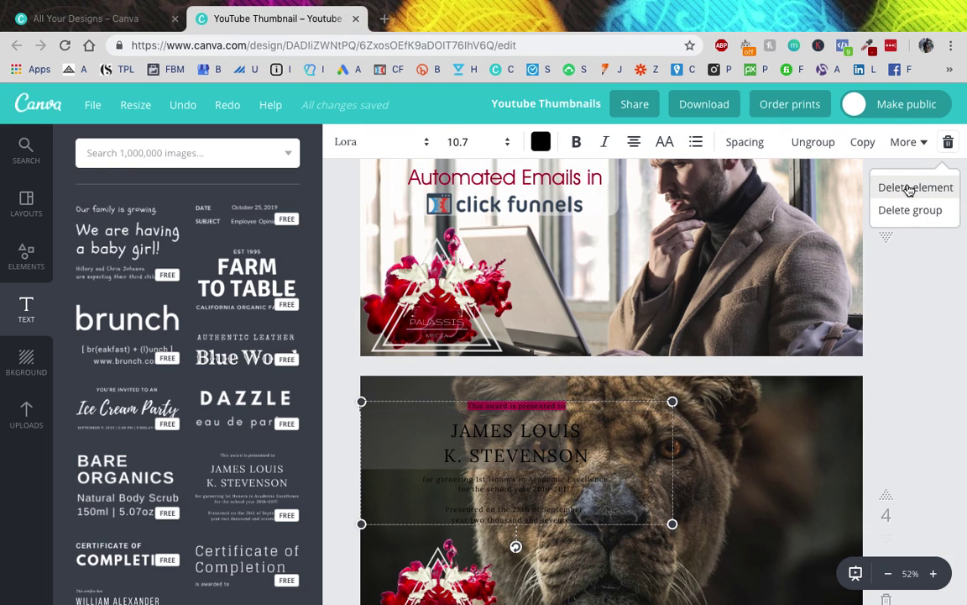
pyautogui.click(911, 189)
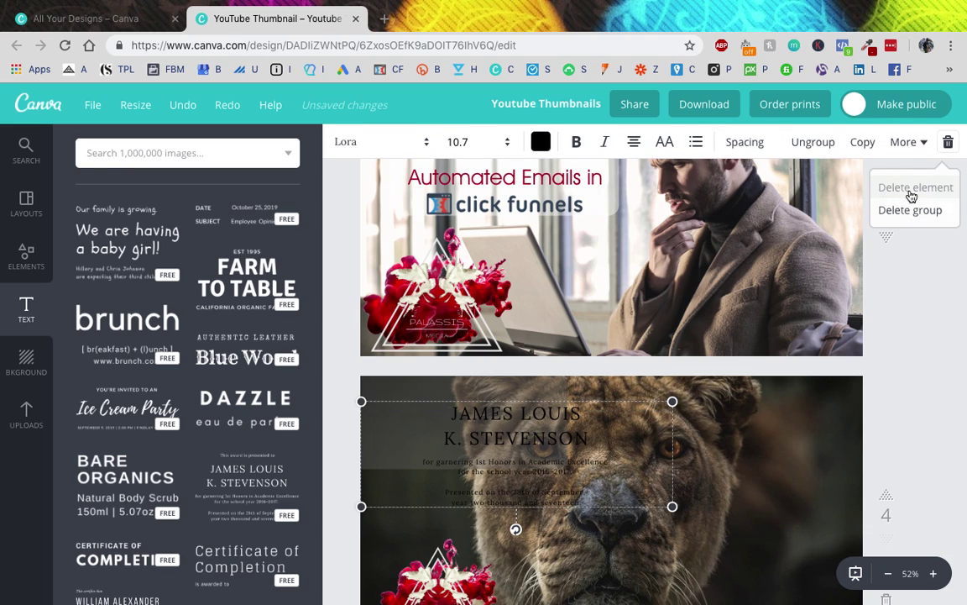
# Delete the "for the school year 2016-2017" text element and move the remaining name text toward page 4's upper-left corner
pyautogui.click(537, 472)
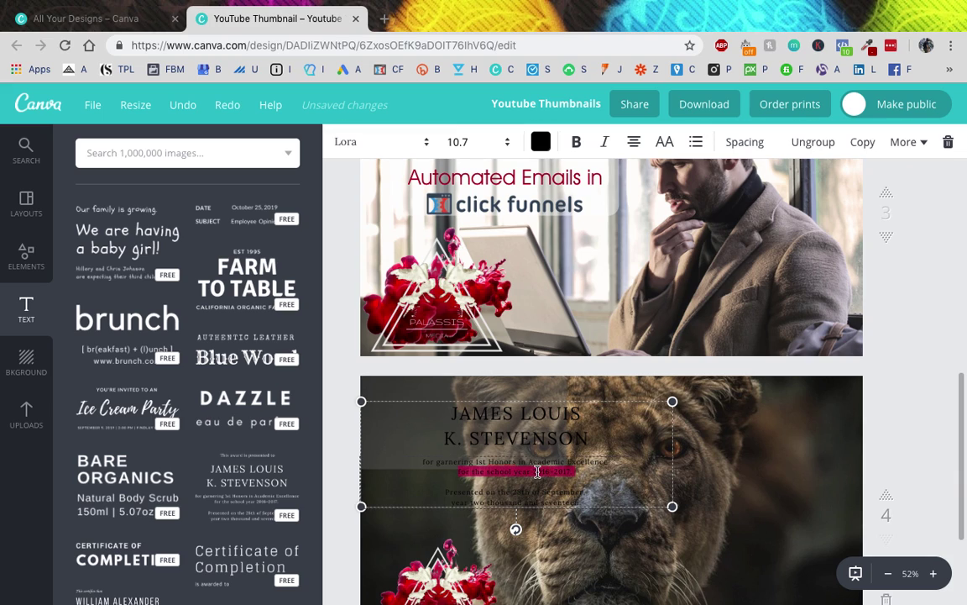
pyautogui.click(948, 142)
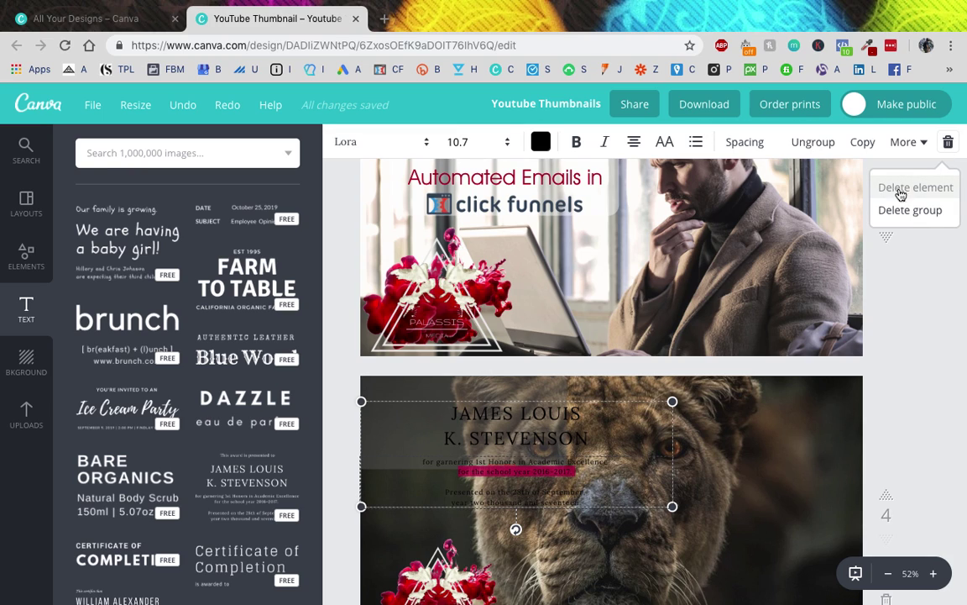
pyautogui.click(906, 190)
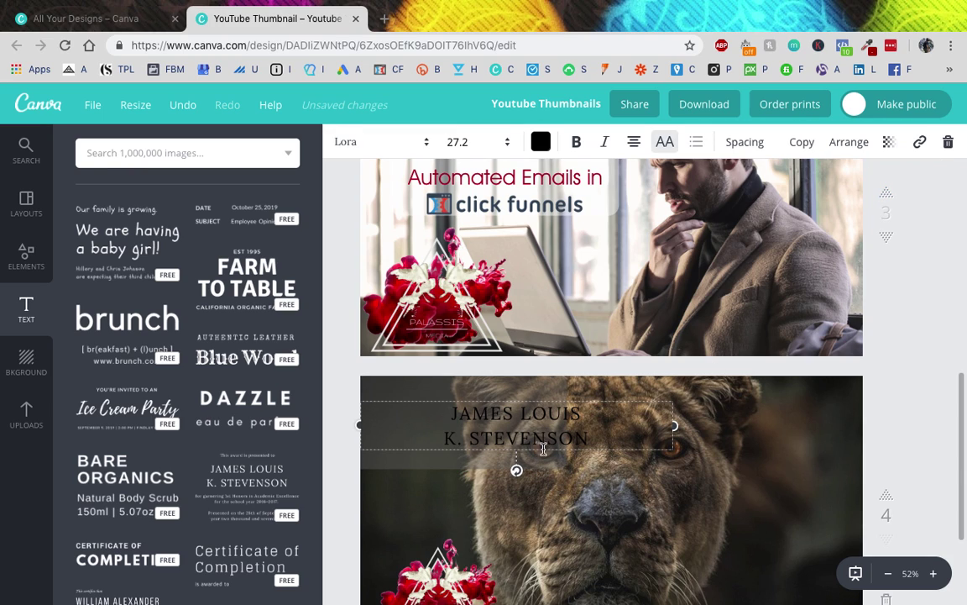
pyautogui.moveTo(544, 448); pyautogui.dragTo(486, 417)
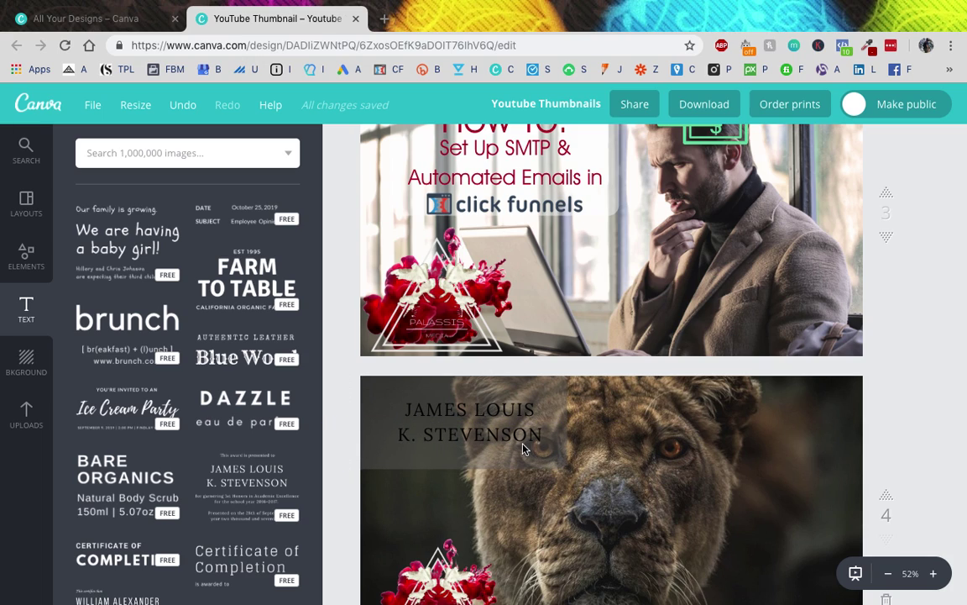
# Try moving the semi-transparent shape from page 4's upper-left corner down over the lioness's nose
pyautogui.click(756, 455)
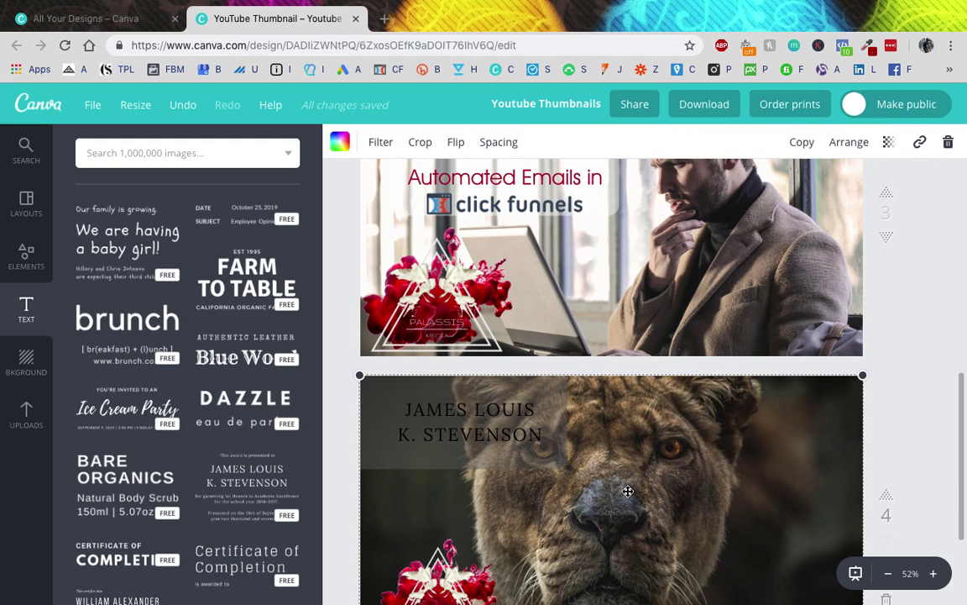
pyautogui.moveTo(564, 462); pyautogui.dragTo(616, 483)
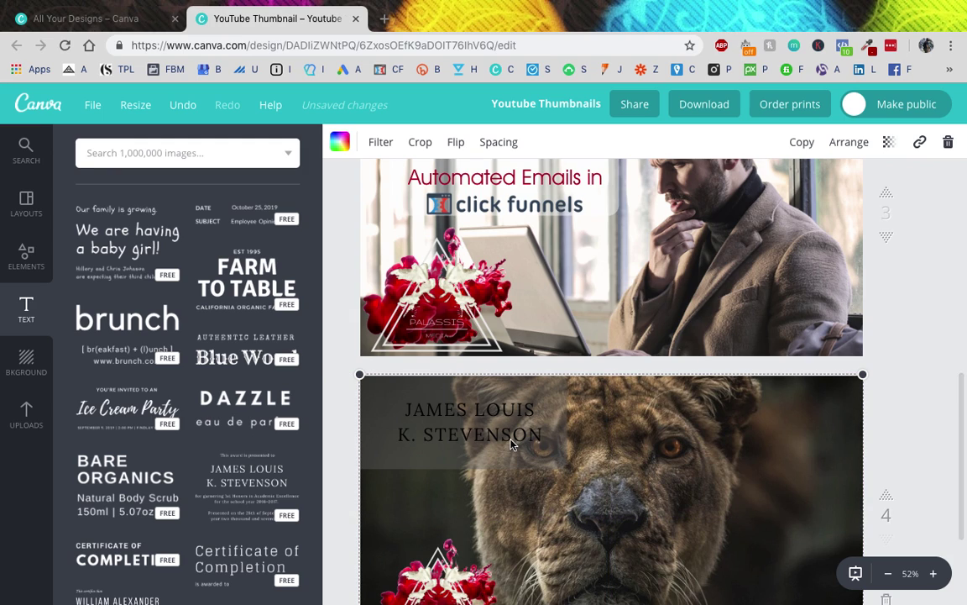
pyautogui.moveTo(538, 462); pyautogui.dragTo(592, 494)
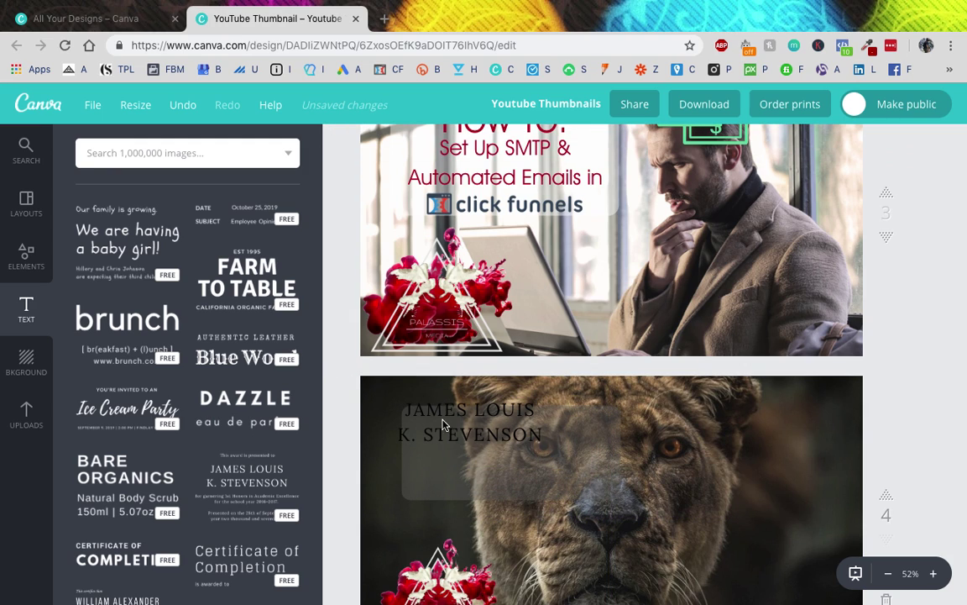
pyautogui.moveTo(480, 475); pyautogui.dragTo(550, 526)
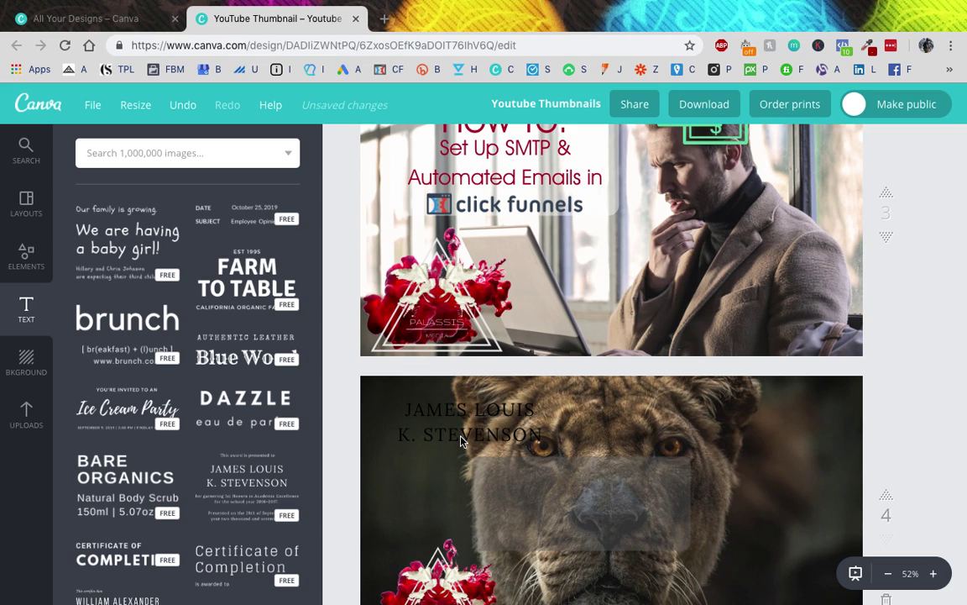
# Undo the recent shape, photo and text changes, and delete the whole award text group from page 4
pyautogui.press('super+z')
pyautogui.press('super+z')
pyautogui.press('super+z')
pyautogui.press('super+z')
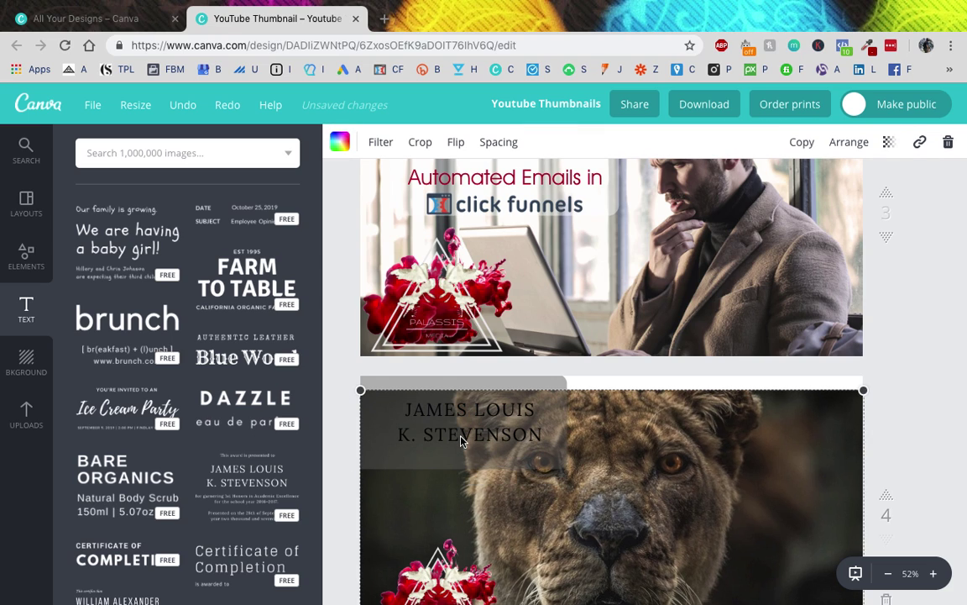
pyautogui.press('super+z')
pyautogui.press('super+z')
pyautogui.press('super+z')
pyautogui.press('super+z')
pyautogui.press('super+z')
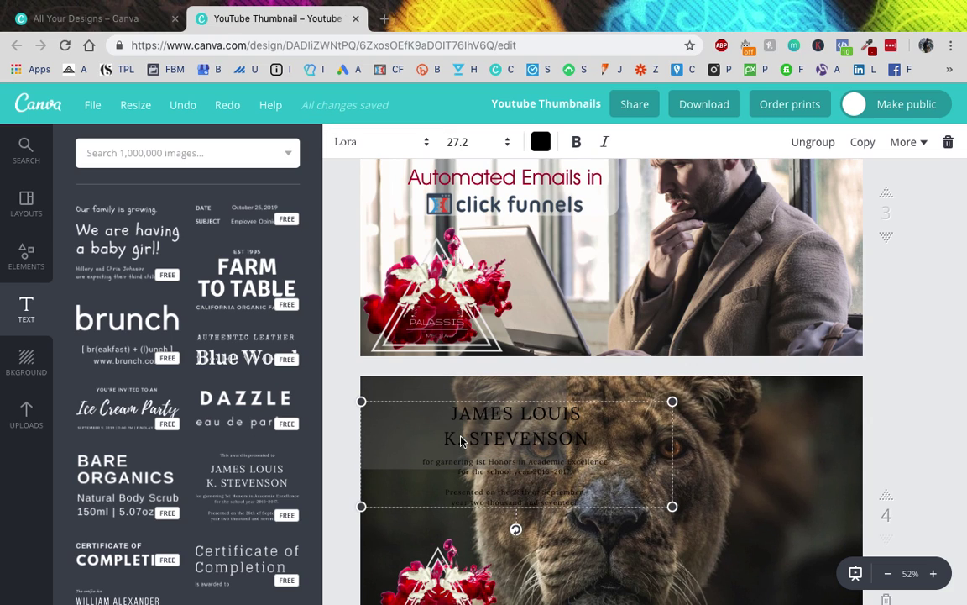
pyautogui.press('Delete')
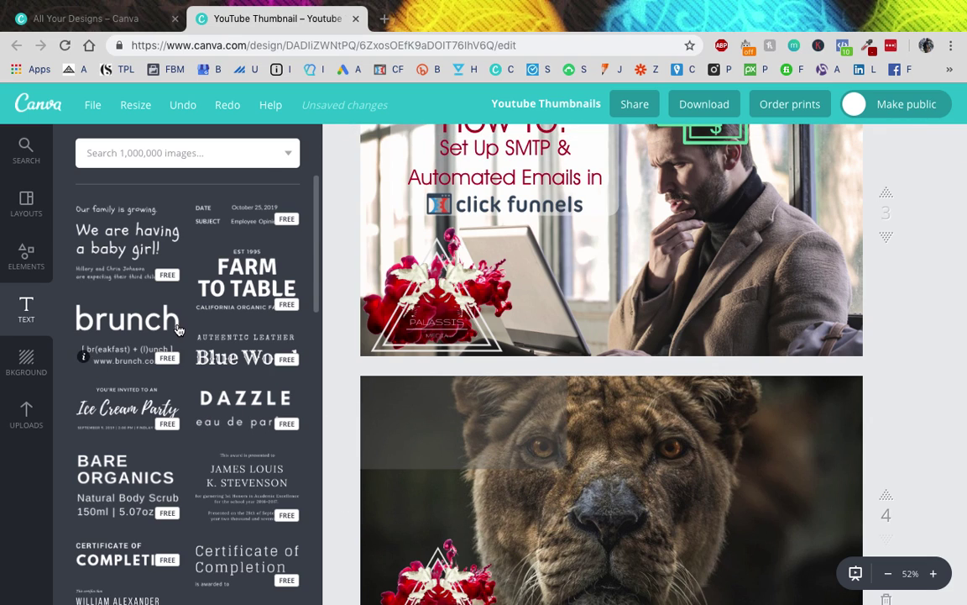
# Add a heading text to page 4's upper-left area and realign the semi-transparent shape behind it with the page's left edge
pyautogui.scroll(3, 178, 330)
pyautogui.moveTo(190, 246); pyautogui.dragTo(483, 446)
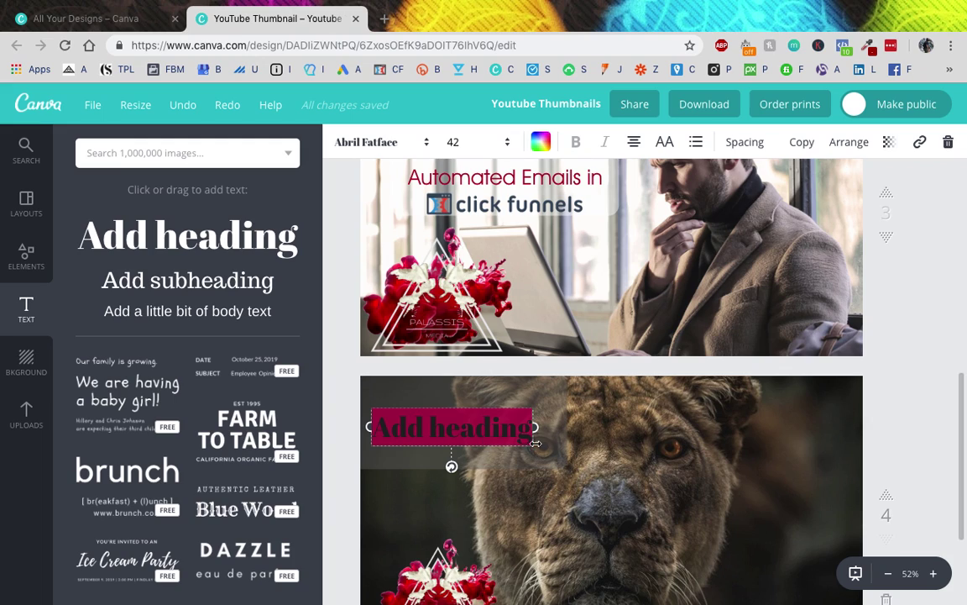
pyautogui.click(545, 446)
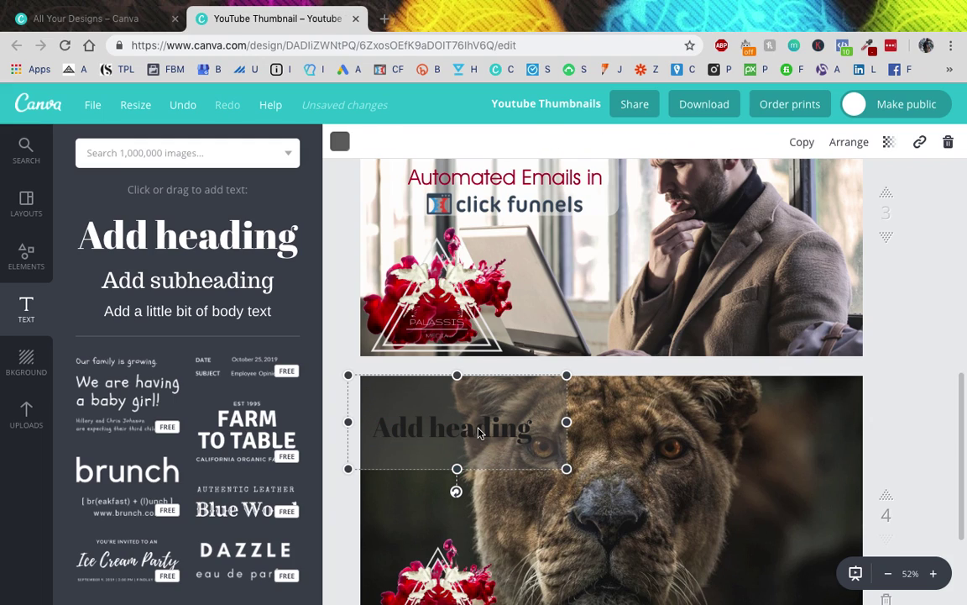
pyautogui.moveTo(516, 461); pyautogui.dragTo(642, 511)
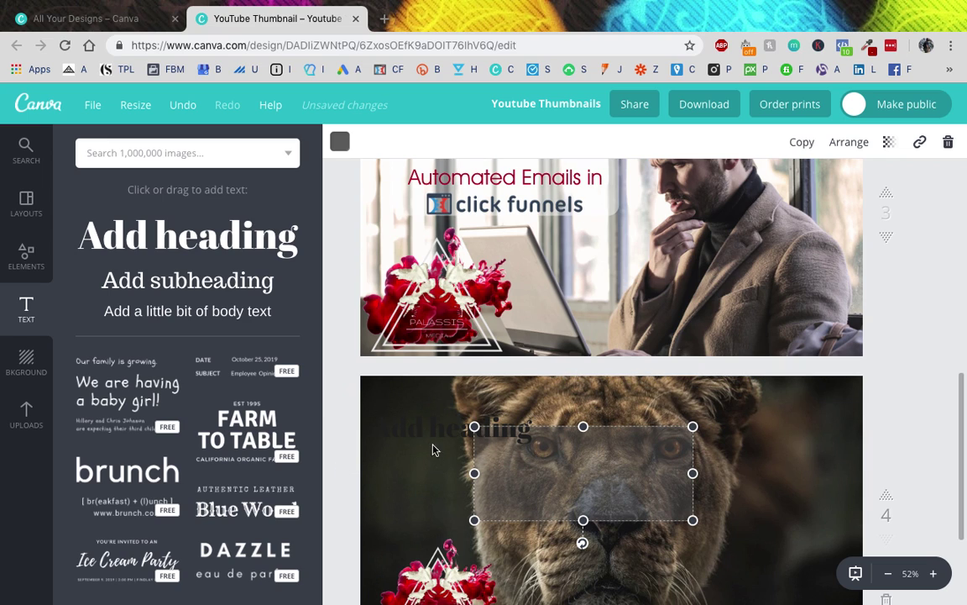
pyautogui.moveTo(504, 451); pyautogui.dragTo(370, 376)
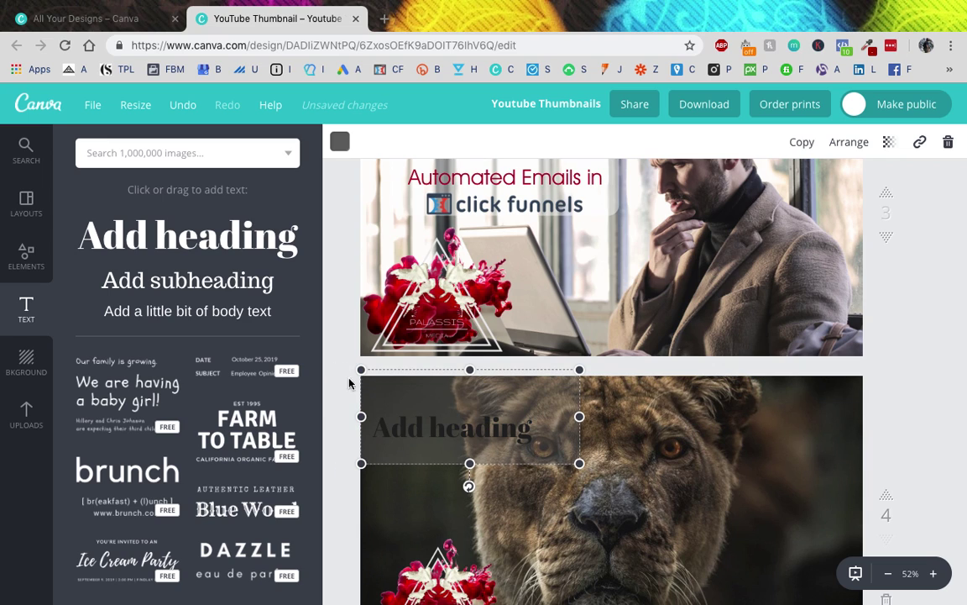
# Reload the design and move the Palassis Media logo slightly lower in page 4's lower-left corner
pyautogui.click(67, 45)
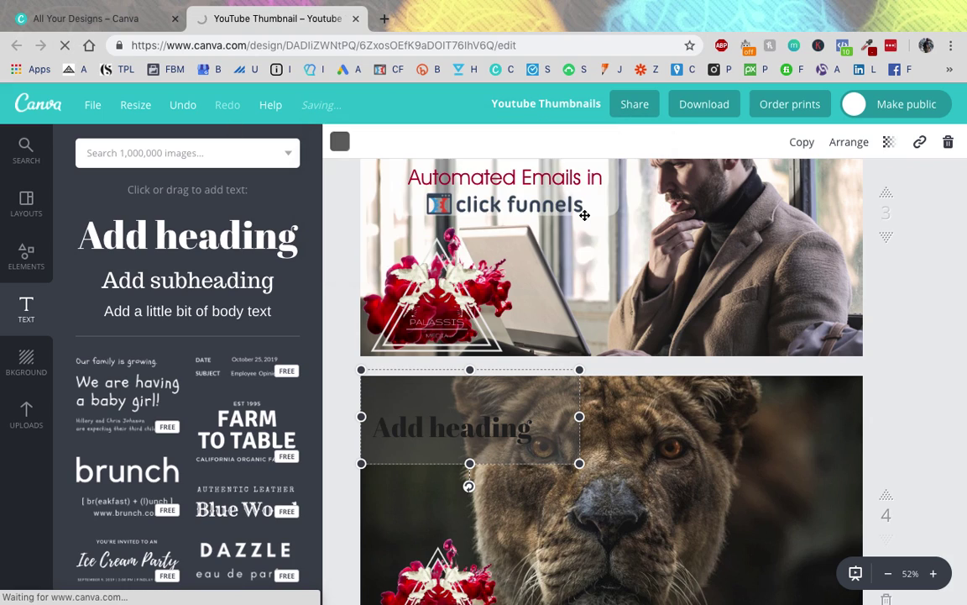
pyautogui.click(584, 215)
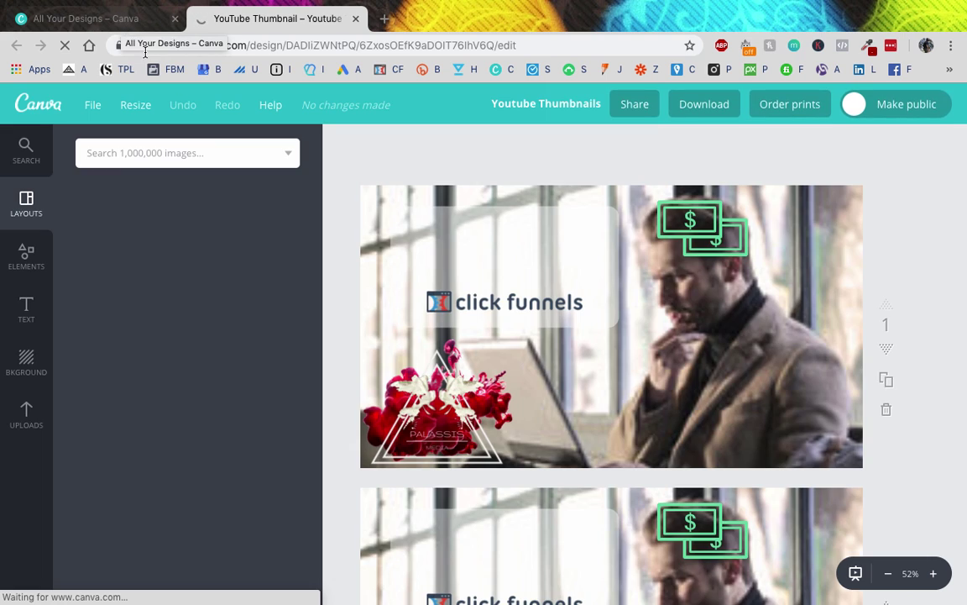
pyautogui.scroll(-10, 456, 363)
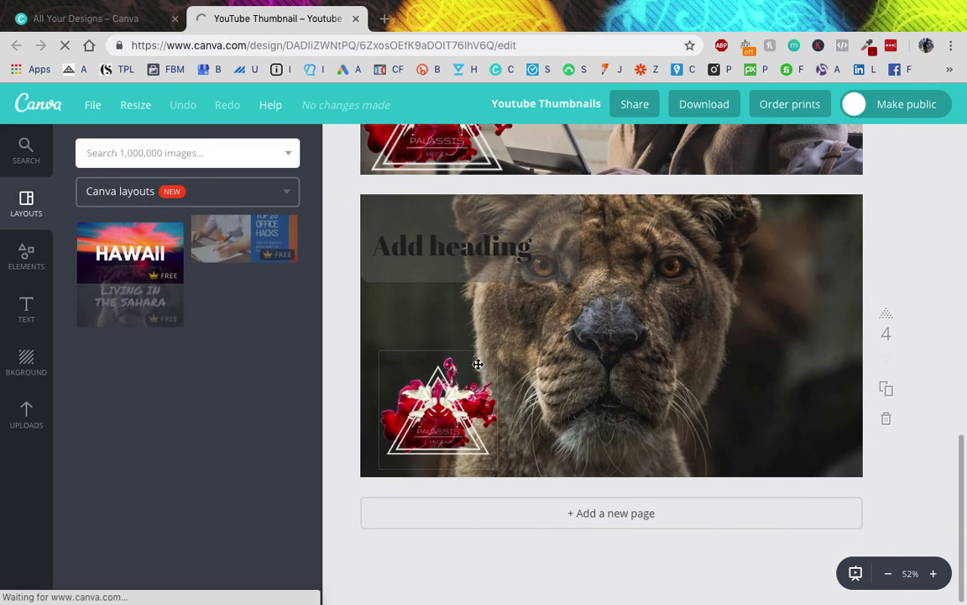
pyautogui.moveTo(442, 436); pyautogui.dragTo(442, 451)
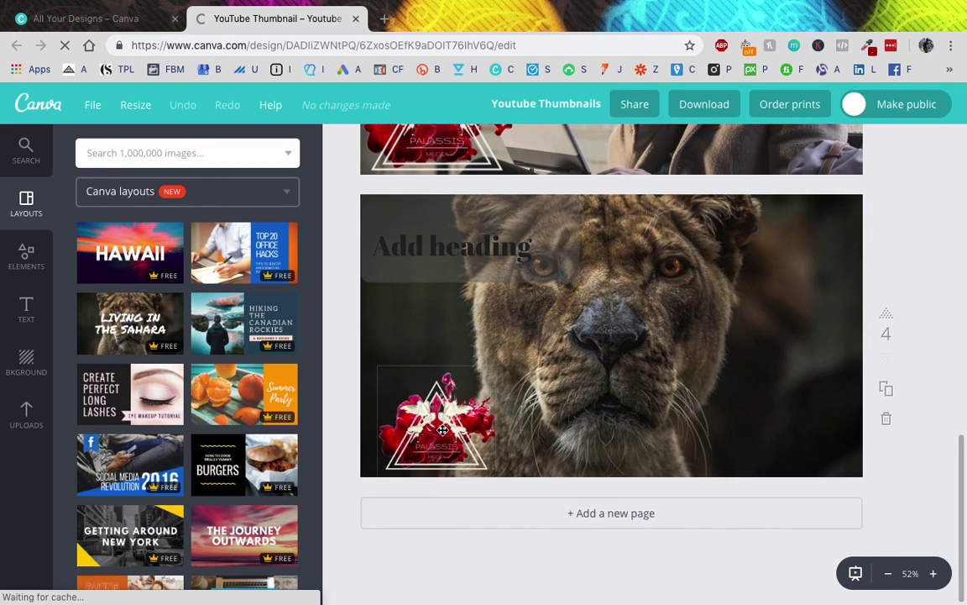
# Replace the placeholder heading on page 4 with "Want to Make More Money?!"
pyautogui.moveTo(439, 260); pyautogui.dragTo(439, 250)
pyautogui.click(456, 260)
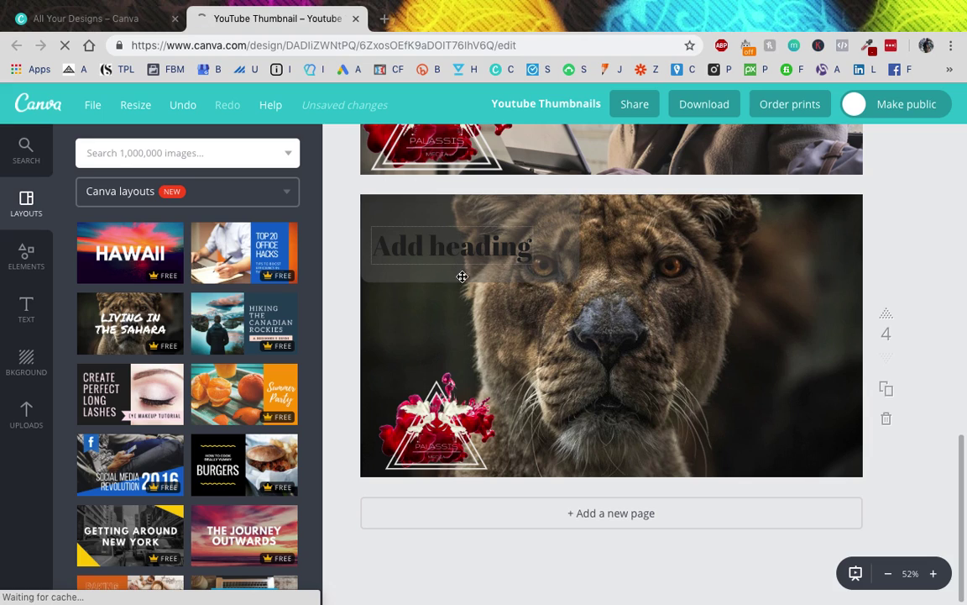
pyautogui.click(458, 245)
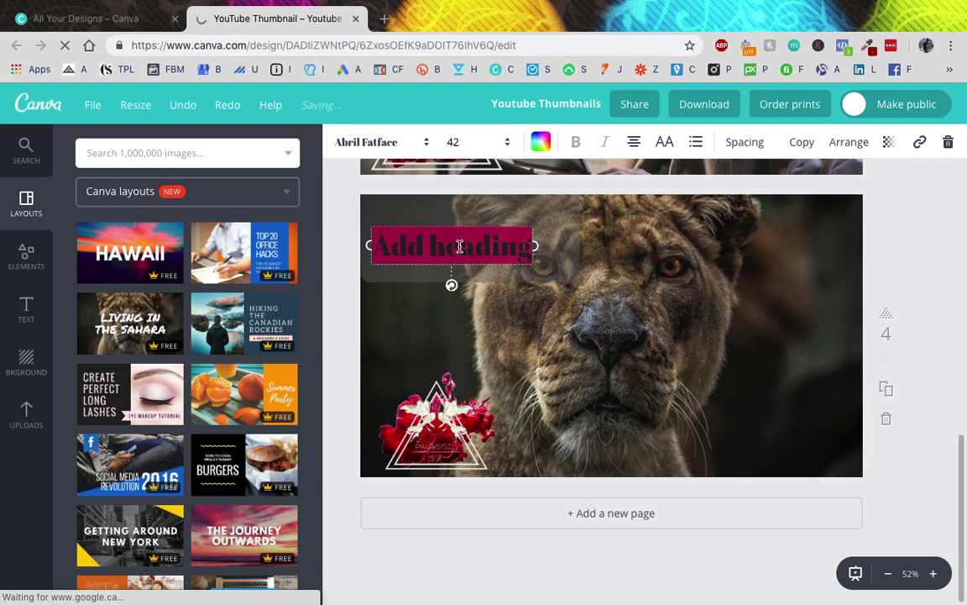
pyautogui.write('Want to Make More Money?!')
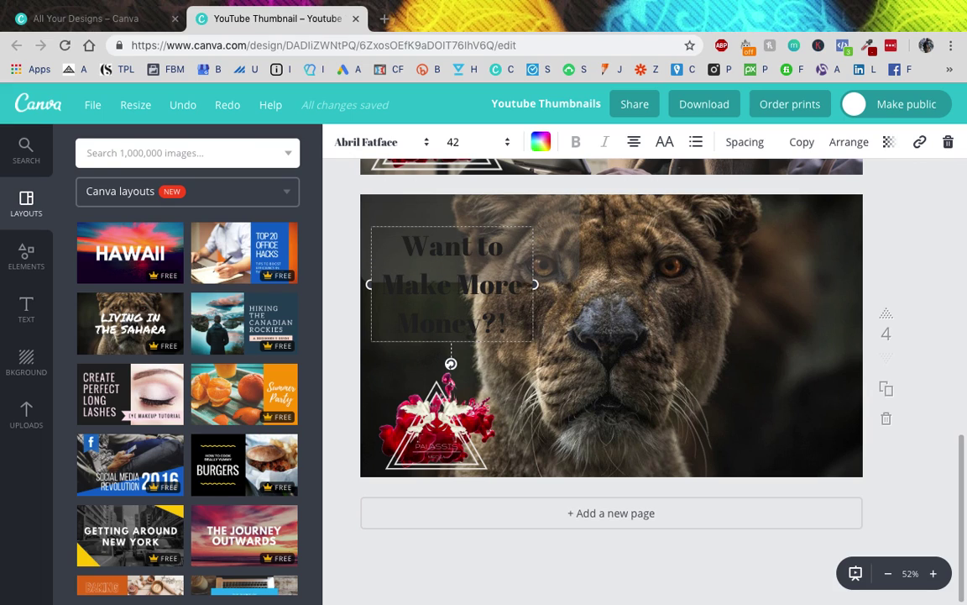
# Widen the heading's text box so the text fits on two lines, and color the text white
pyautogui.moveTo(534, 285); pyautogui.dragTo(589, 283)
pyautogui.tripleClick(468, 248)
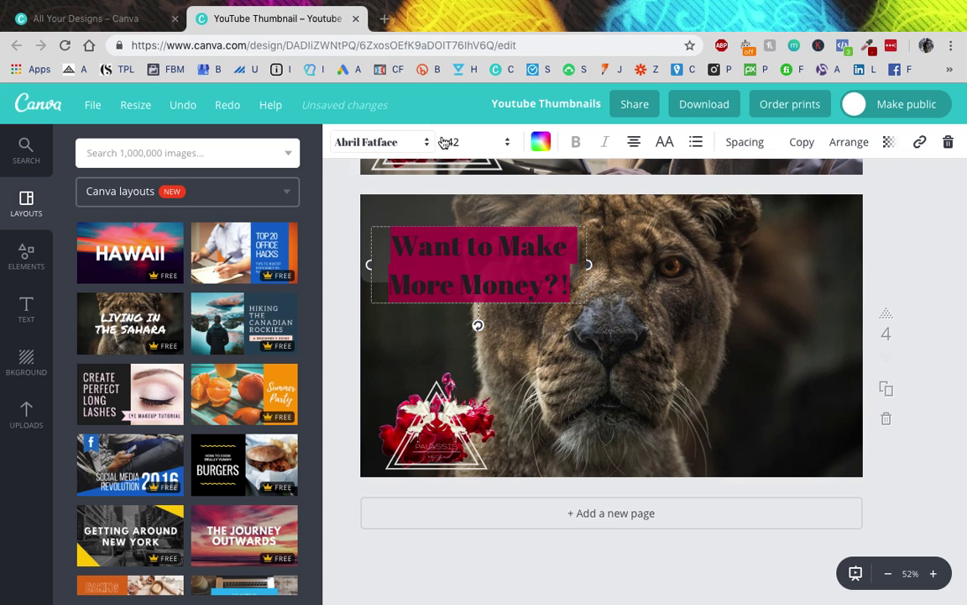
pyautogui.click(541, 142)
pyautogui.click(681, 393)
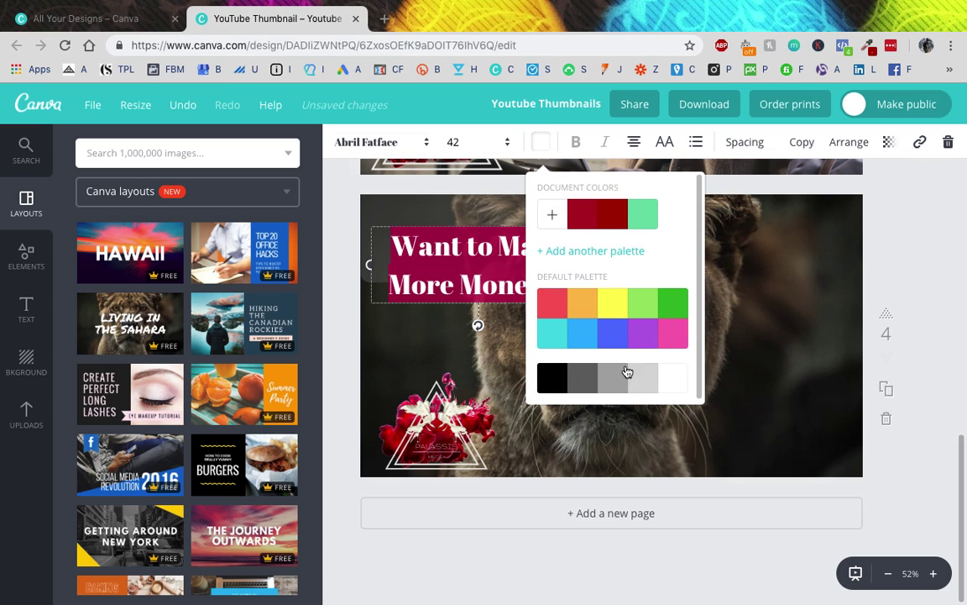
# Move the heading up and left to fit inside the semi-transparent shape, and select all of its text
pyautogui.moveTo(453, 281); pyautogui.dragTo(479, 267)
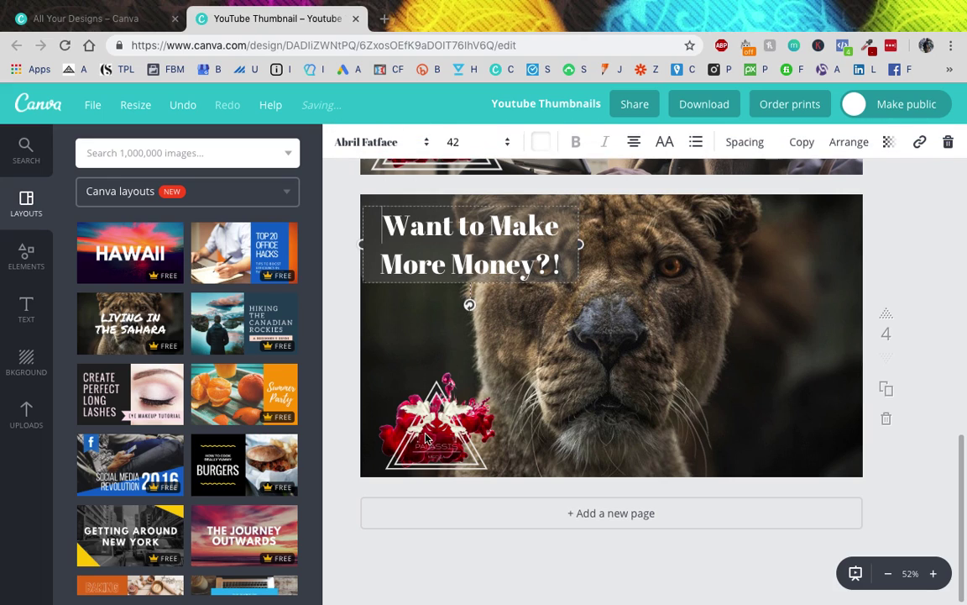
pyautogui.moveTo(571, 256); pyautogui.dragTo(572, 254)
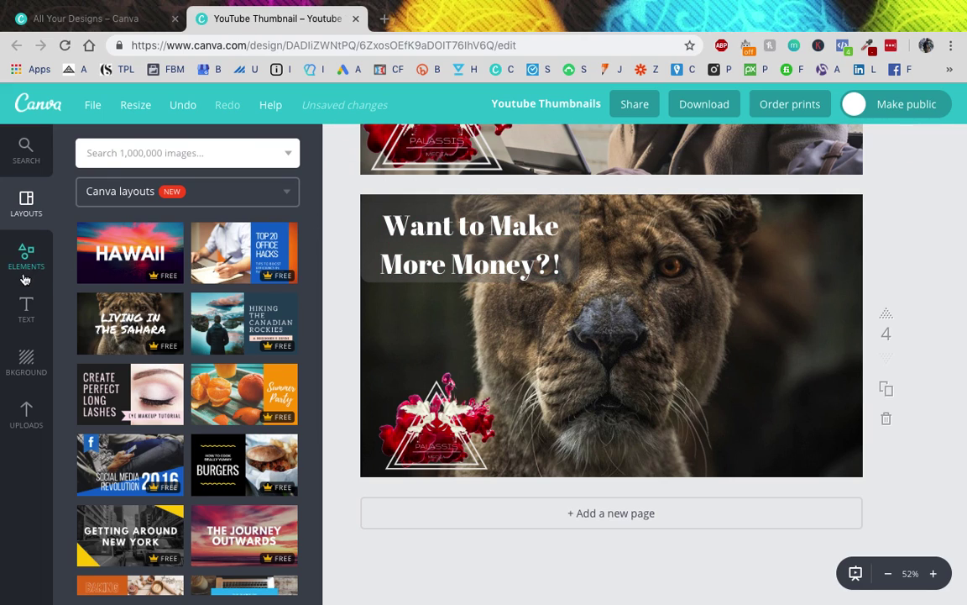
pyautogui.doubleClick(449, 251)
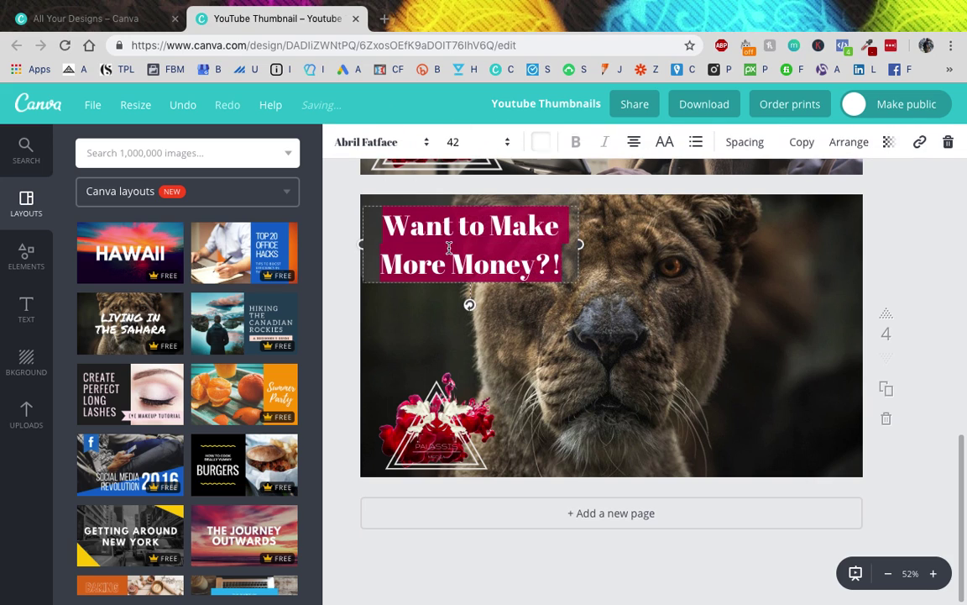
# Change the heading's font to an outlined, shadowed all-caps display font
pyautogui.click(402, 149)
pyautogui.scroll(-5, 383, 225)
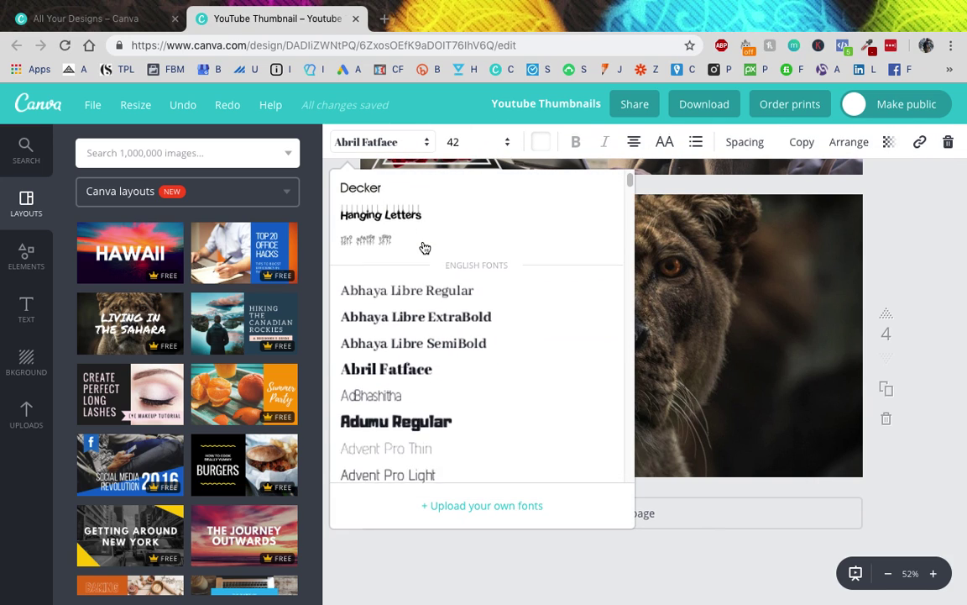
pyautogui.scroll(-10, 424, 247)
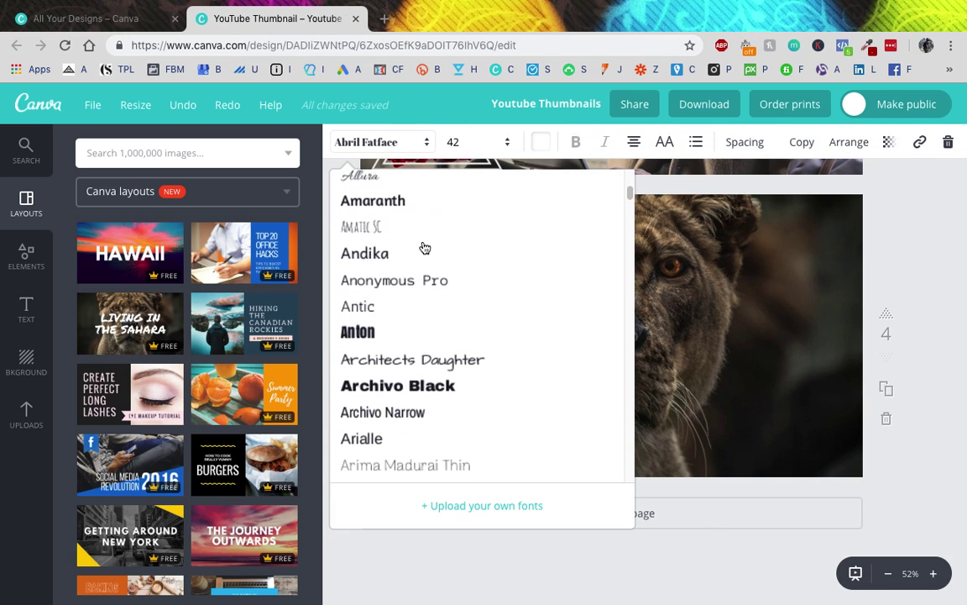
pyautogui.scroll(-10, 424, 247)
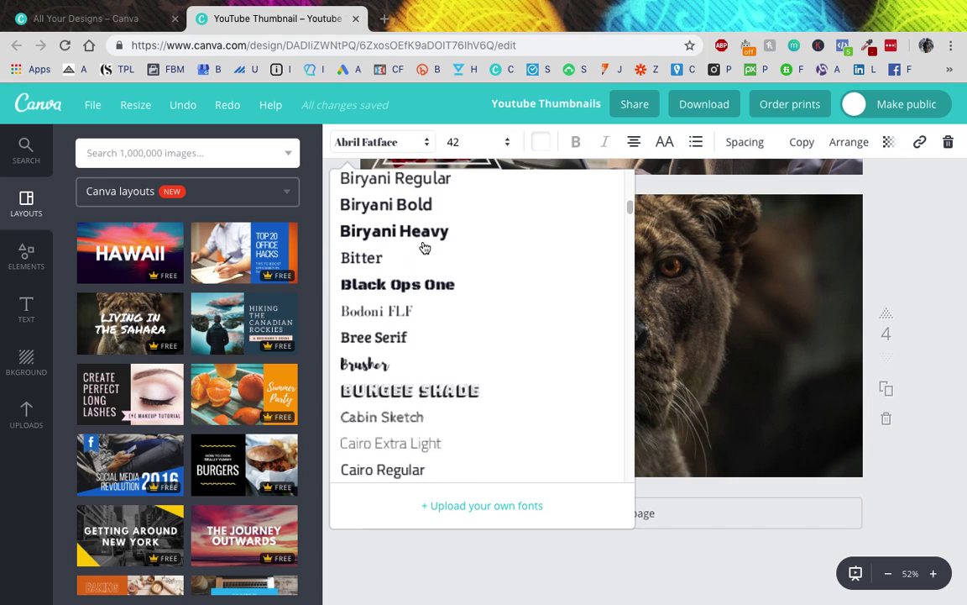
pyautogui.scroll(-2, 424, 247)
pyautogui.click(424, 253)
pyautogui.click(588, 324)
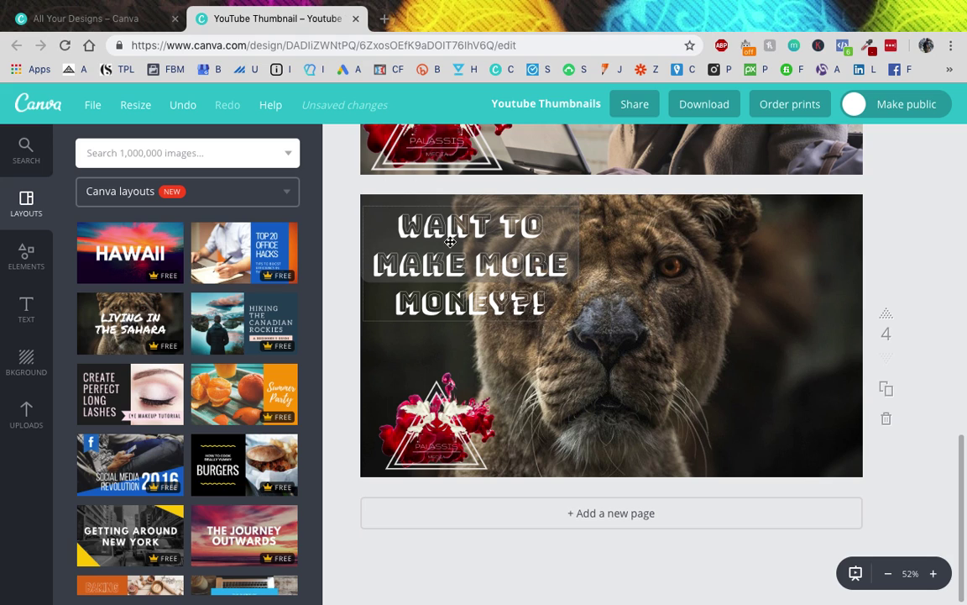
# Move the heading clear of the semi-transparent shape and stretch the shape downward so it can hold three lines of text
pyautogui.moveTo(519, 279); pyautogui.dragTo(683, 305)
pyautogui.click(410, 252)
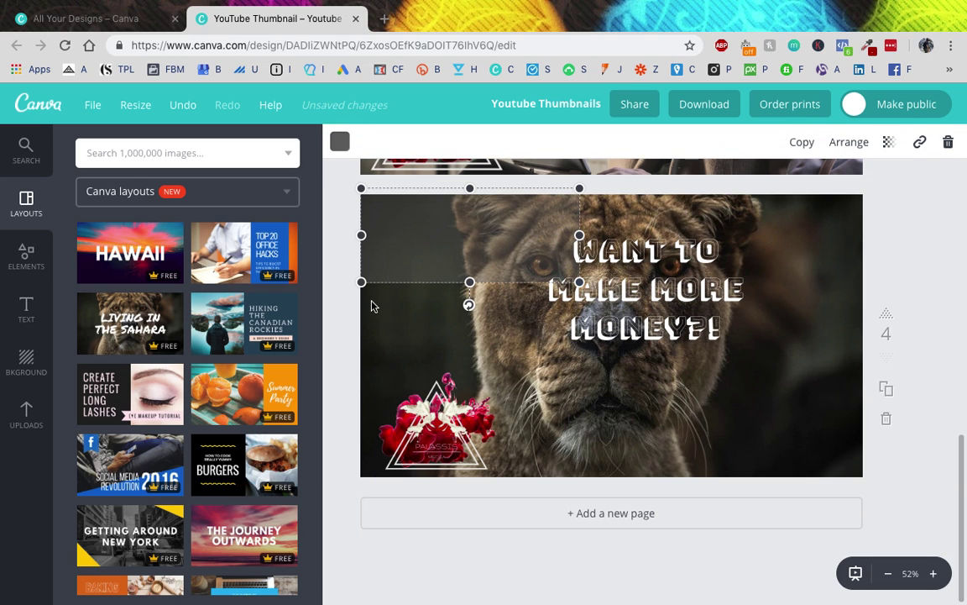
pyautogui.moveTo(471, 284); pyautogui.dragTo(470, 328)
# Place the heading and the semi-transparent shape behind it together in page 4's lower-right corner
pyautogui.moveTo(627, 299); pyautogui.dragTo(744, 431)
pyautogui.moveTo(502, 333); pyautogui.dragTo(749, 461)
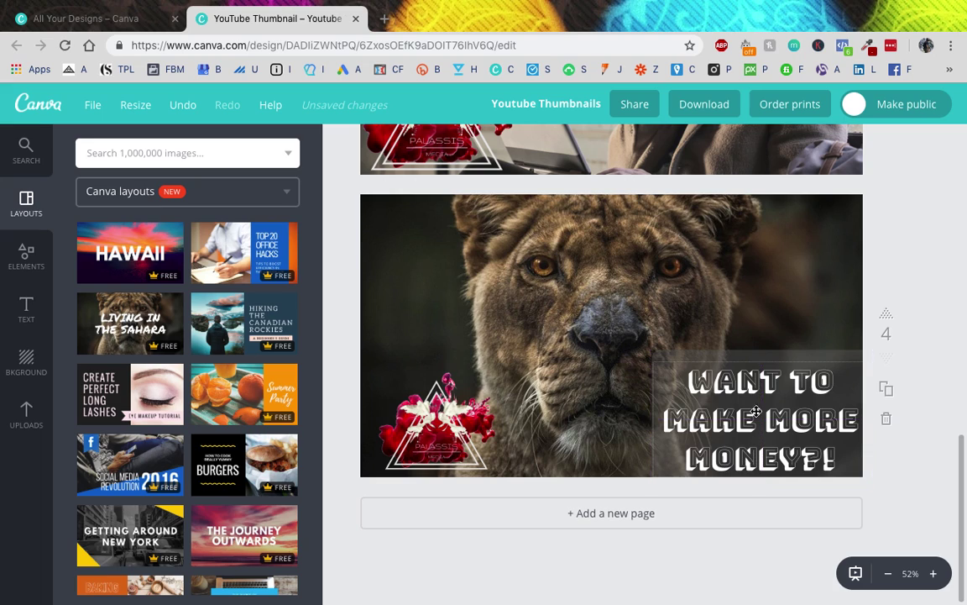
pyautogui.moveTo(756, 403); pyautogui.dragTo(755, 351)
pyautogui.moveTo(663, 356); pyautogui.dragTo(663, 354)
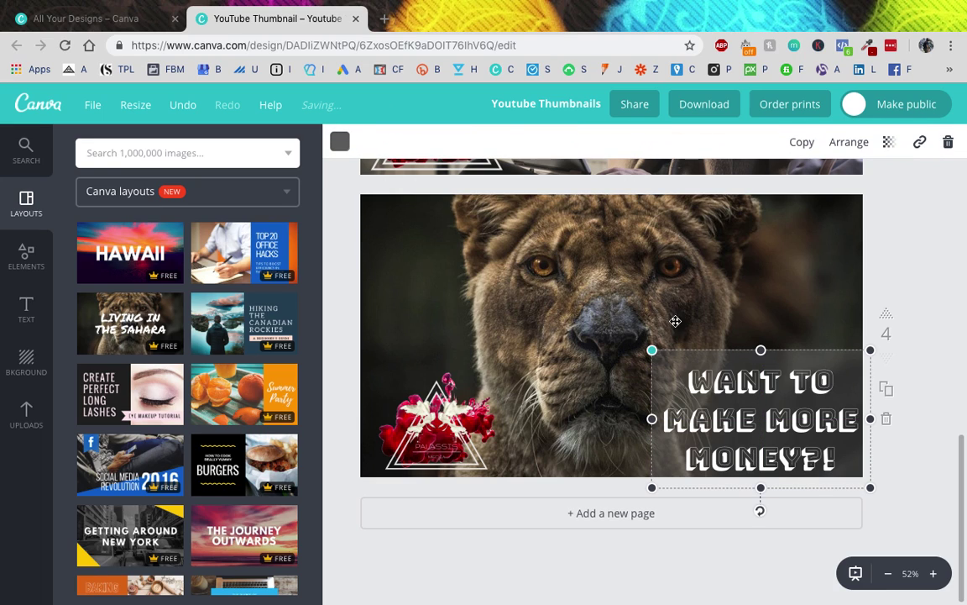
# Color the shape behind the heading black and set its transparency to 25
pyautogui.click(336, 144)
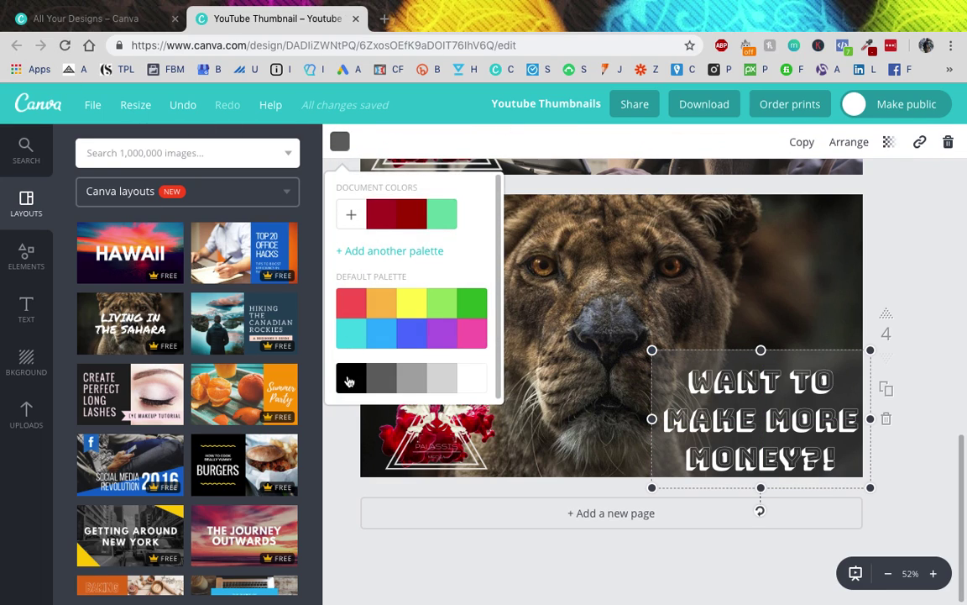
pyautogui.click(347, 380)
pyautogui.click(846, 145)
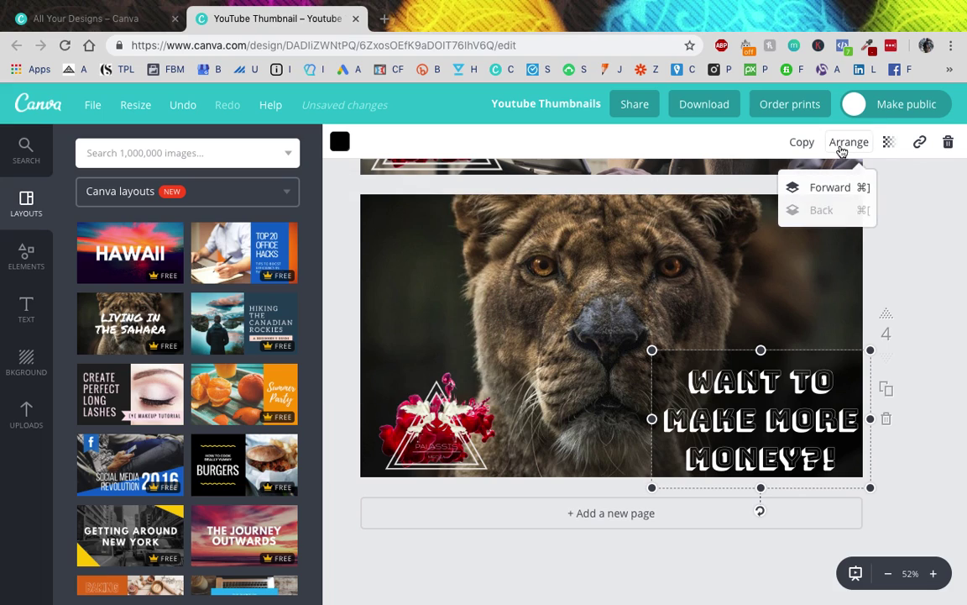
pyautogui.click(888, 144)
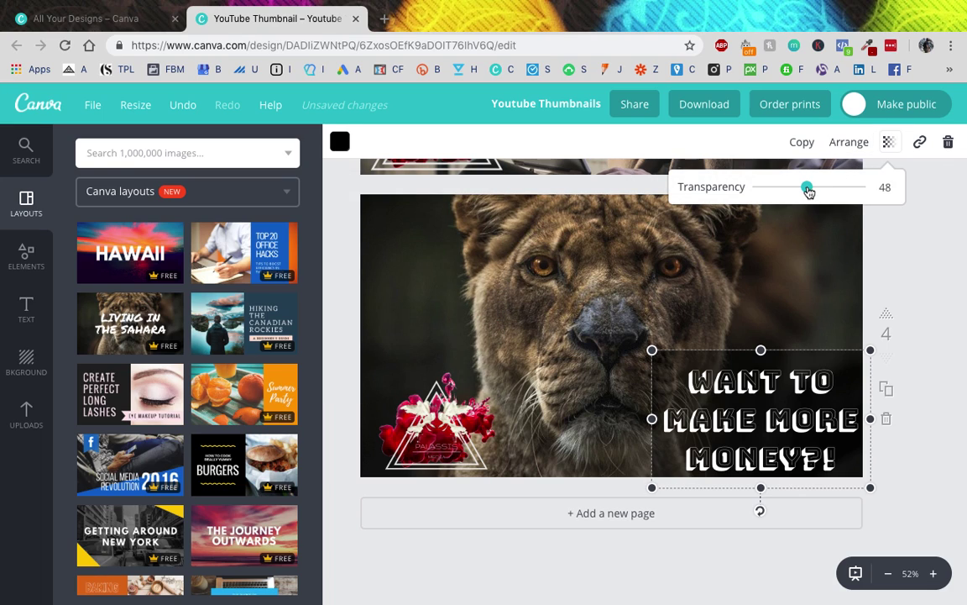
pyautogui.moveTo(802, 195); pyautogui.dragTo(789, 194)
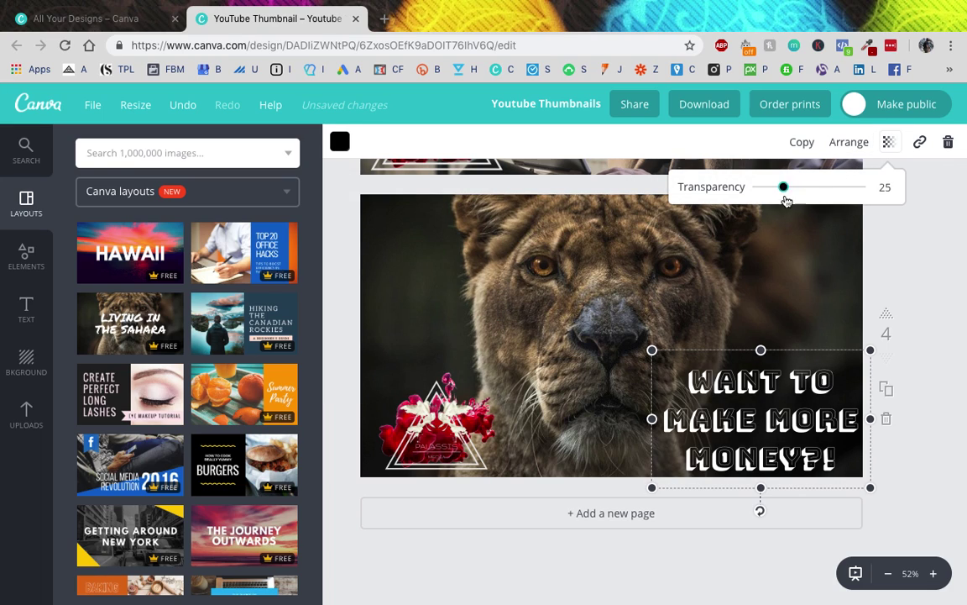
pyautogui.click(527, 342)
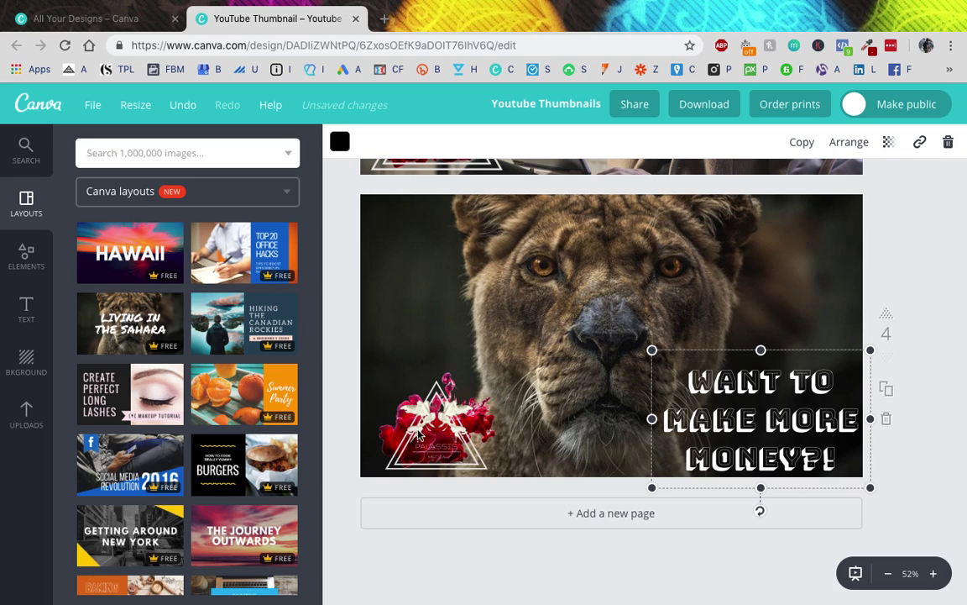
pyautogui.press('Escape')
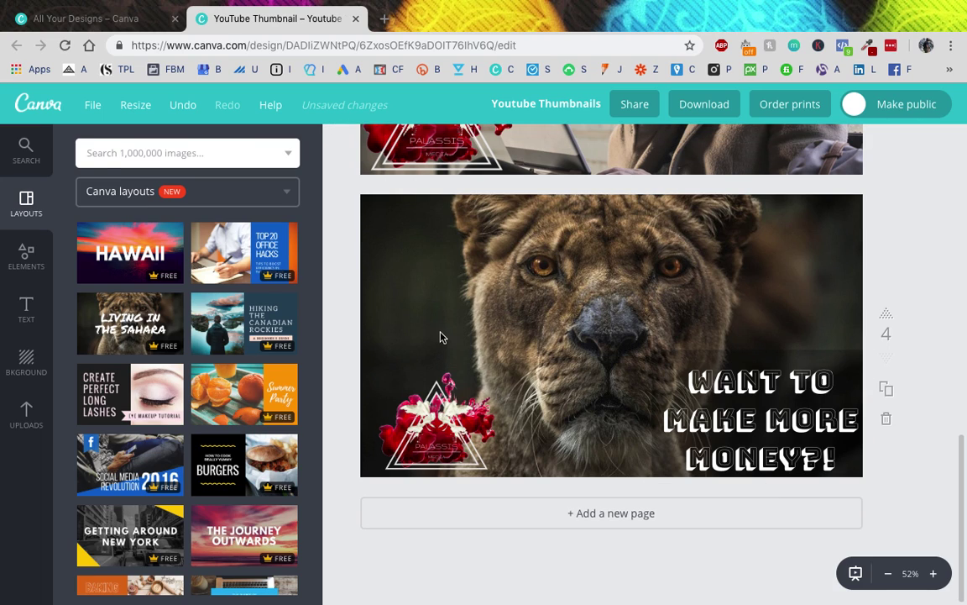
# Move the Palassis Media logo closer to page 4's lower-left corner
pyautogui.click(442, 396)
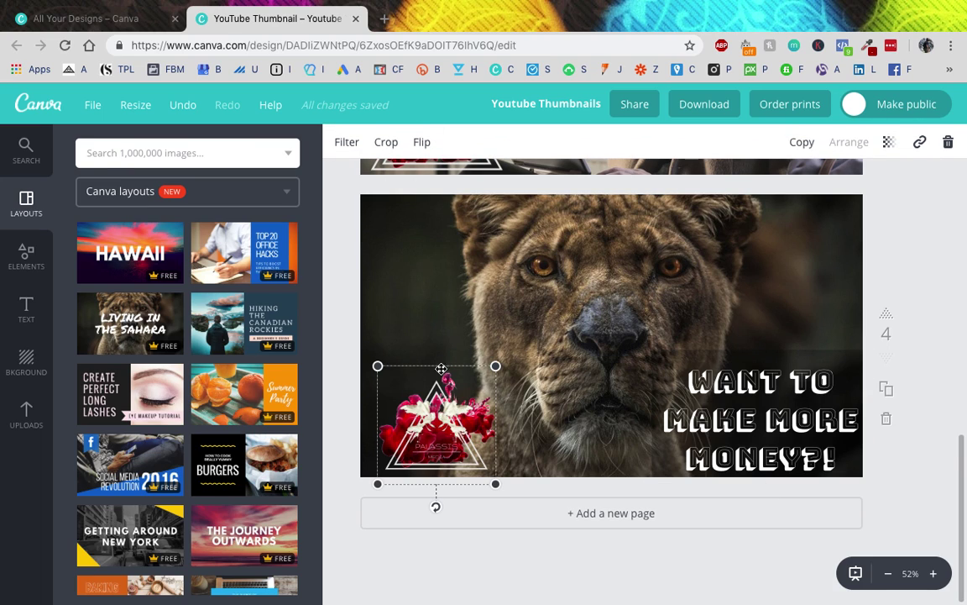
pyautogui.moveTo(436, 377); pyautogui.dragTo(424, 380)
pyautogui.press('Escape')
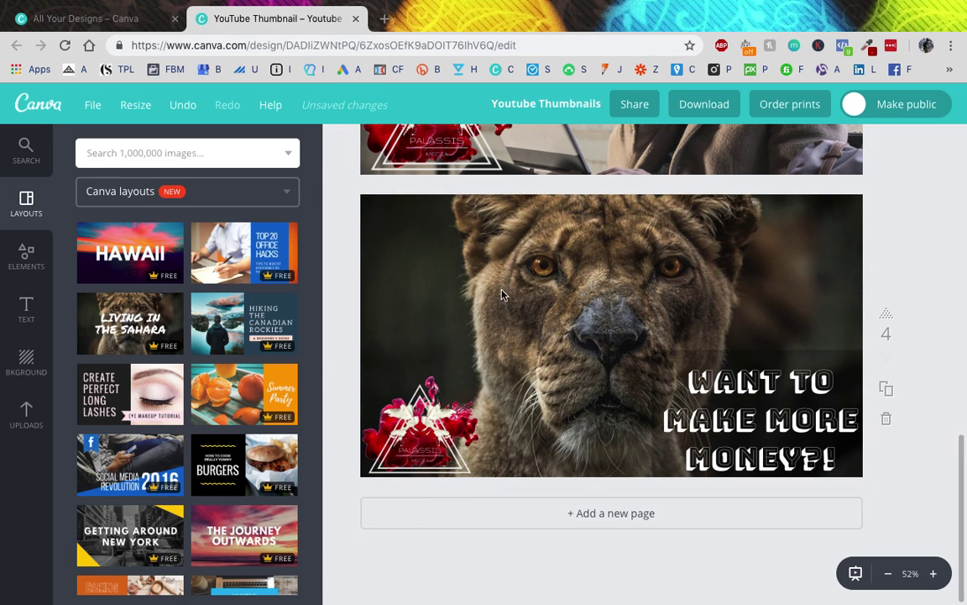
# Add the transparent Click Funnels logo from the uploaded images to page 4
pyautogui.scroll(2, 728, 332)
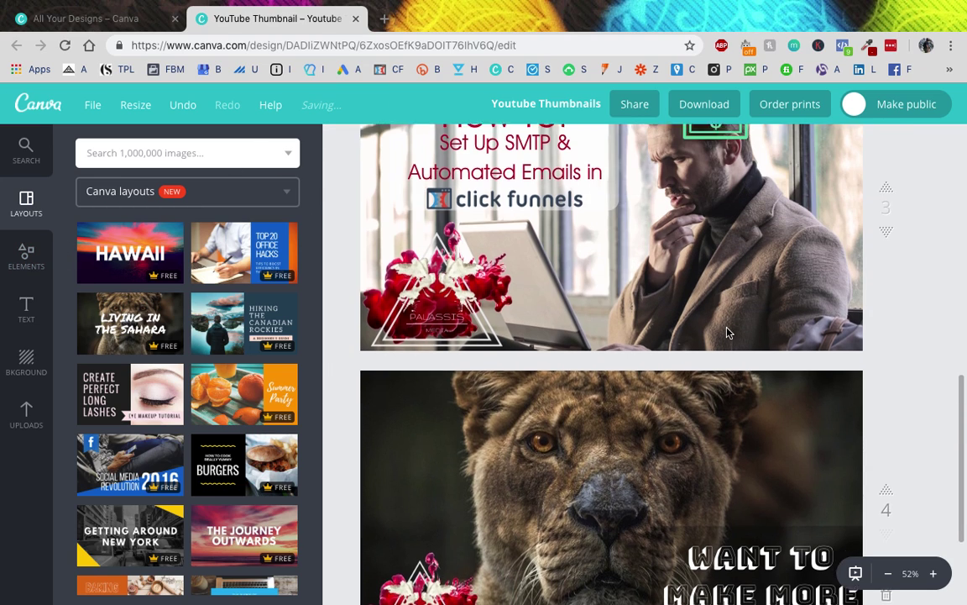
pyautogui.scroll(-3, 714, 331)
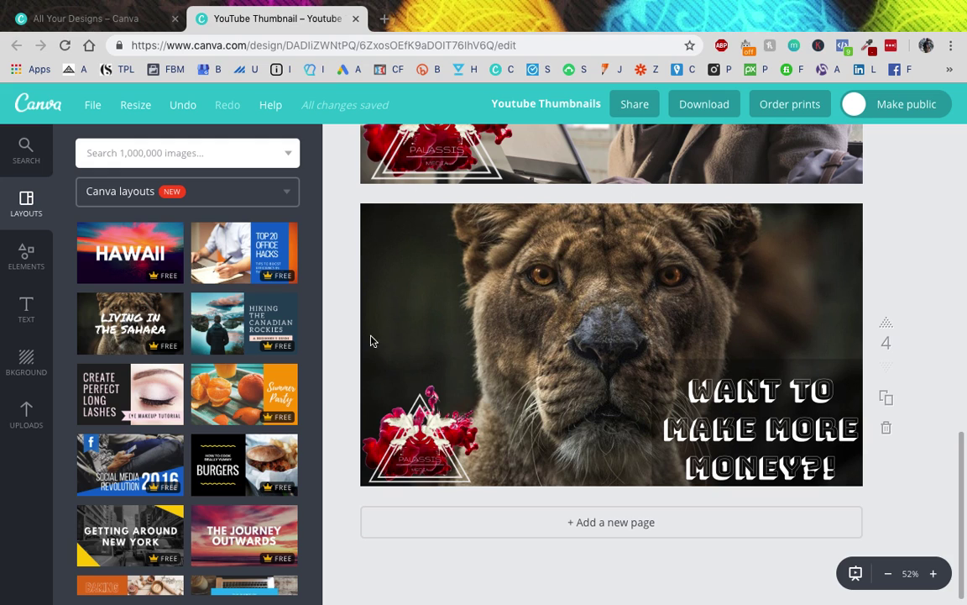
pyautogui.click(17, 420)
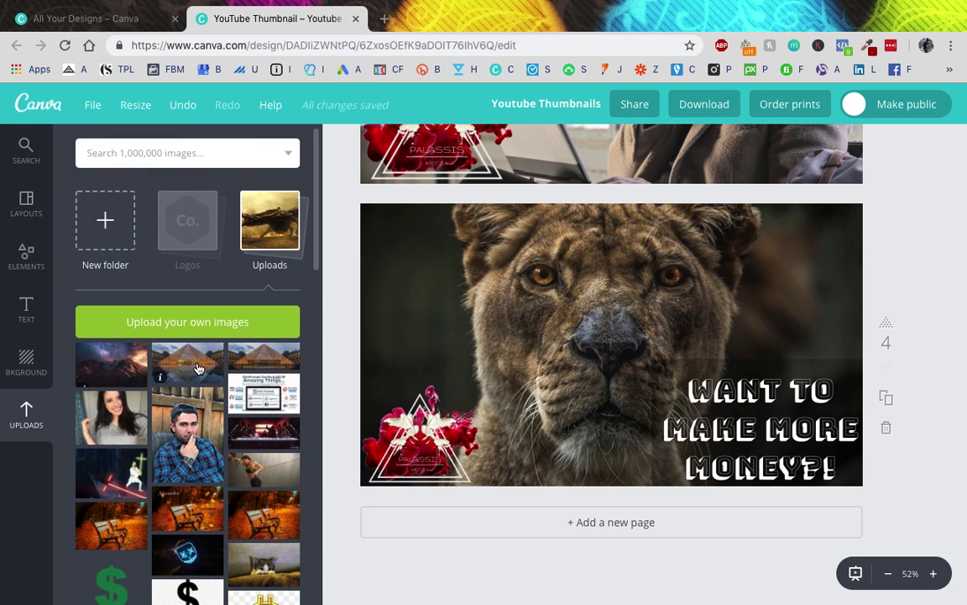
pyautogui.scroll(-5, 202, 368)
pyautogui.scroll(-1, 237, 455)
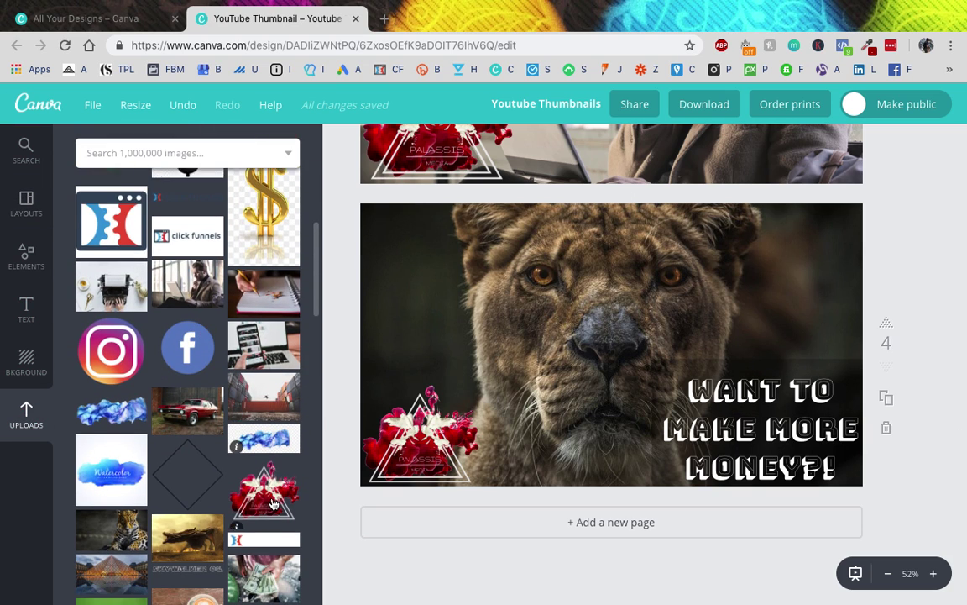
pyautogui.scroll(-2, 285, 547)
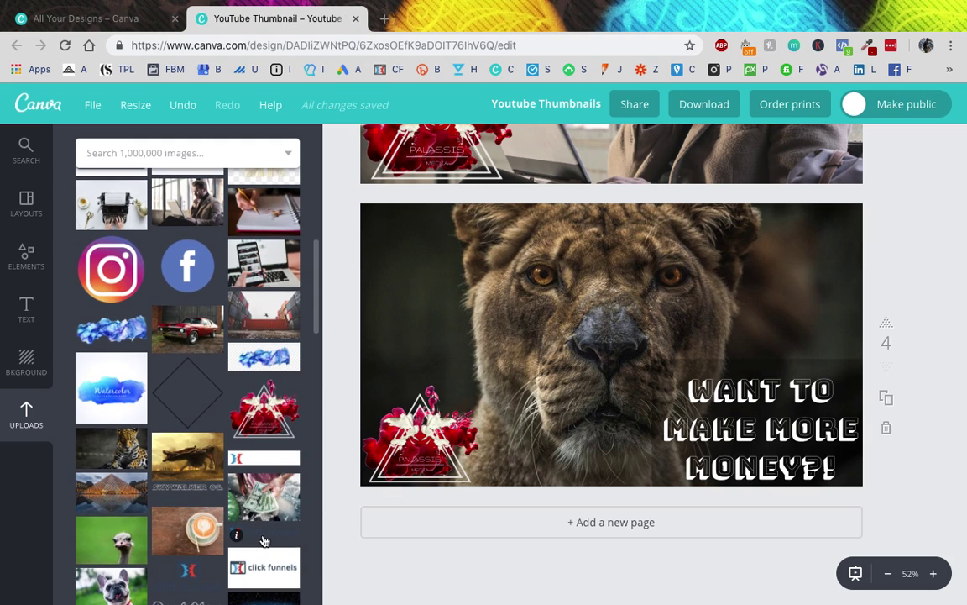
pyautogui.moveTo(264, 567); pyautogui.dragTo(493, 328)
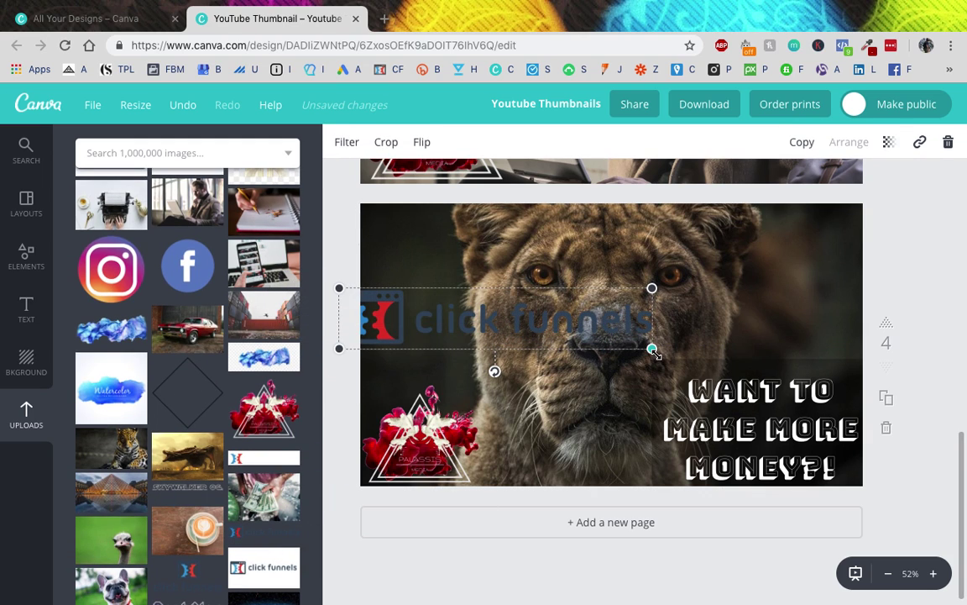
# Shrink the Click Funnels logo to about a third of the page width and place it in the upper-left corner
pyautogui.moveTo(652, 348); pyautogui.dragTo(506, 319)
pyautogui.moveTo(468, 277); pyautogui.dragTo(500, 202)
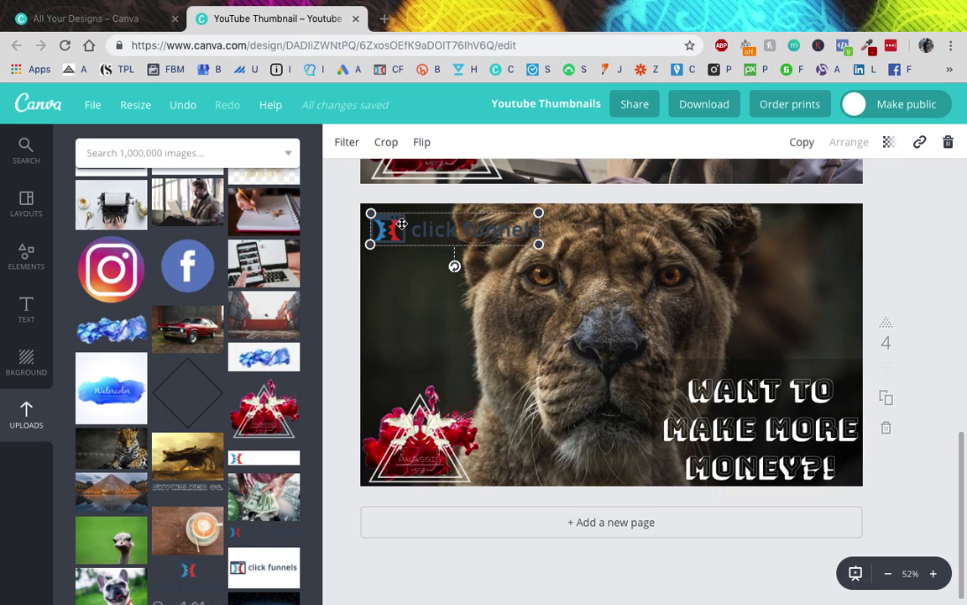
pyautogui.moveTo(402, 223); pyautogui.dragTo(430, 222)
pyautogui.click(408, 286)
# Add a blank page below page 4 and delete it again
pyautogui.click(451, 514)
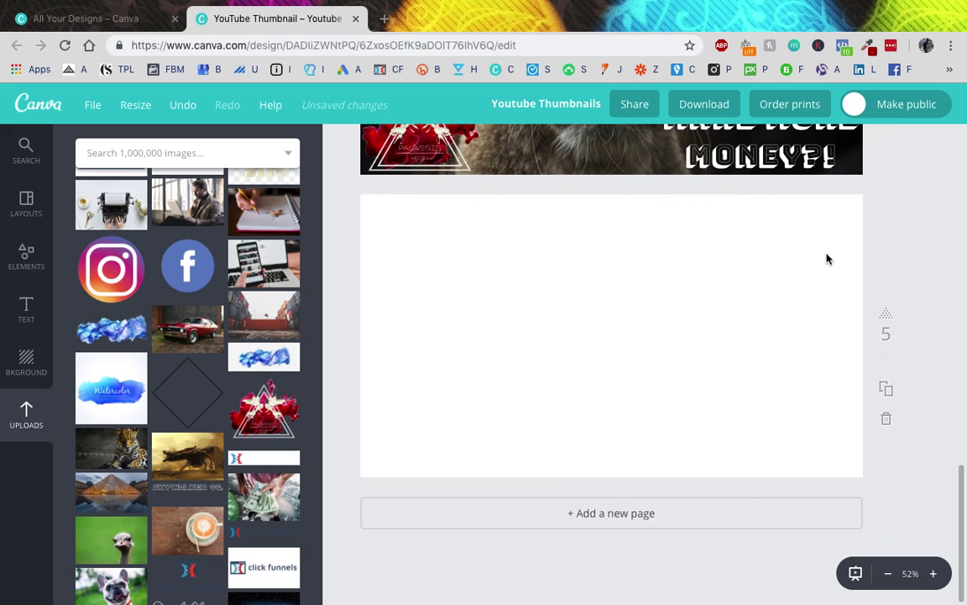
pyautogui.click(895, 435)
pyautogui.scroll(3, 621, 420)
pyautogui.scroll(-3, 621, 420)
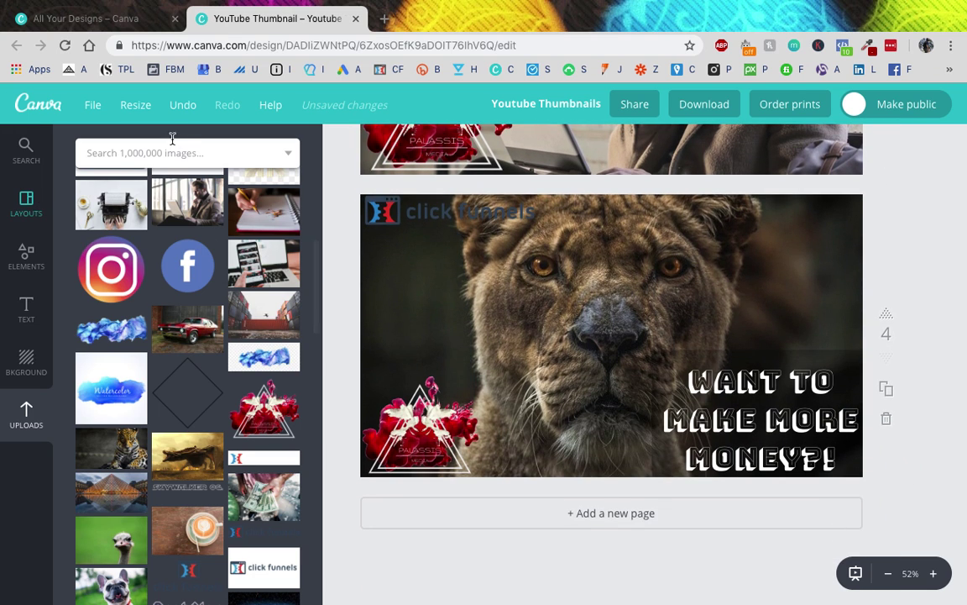
# Search the illustrations for "dollar", add the yellow starburst dollar sign, and place it small at the heading's upper-left corner
pyautogui.click(170, 151)
pyautogui.write('dollar')
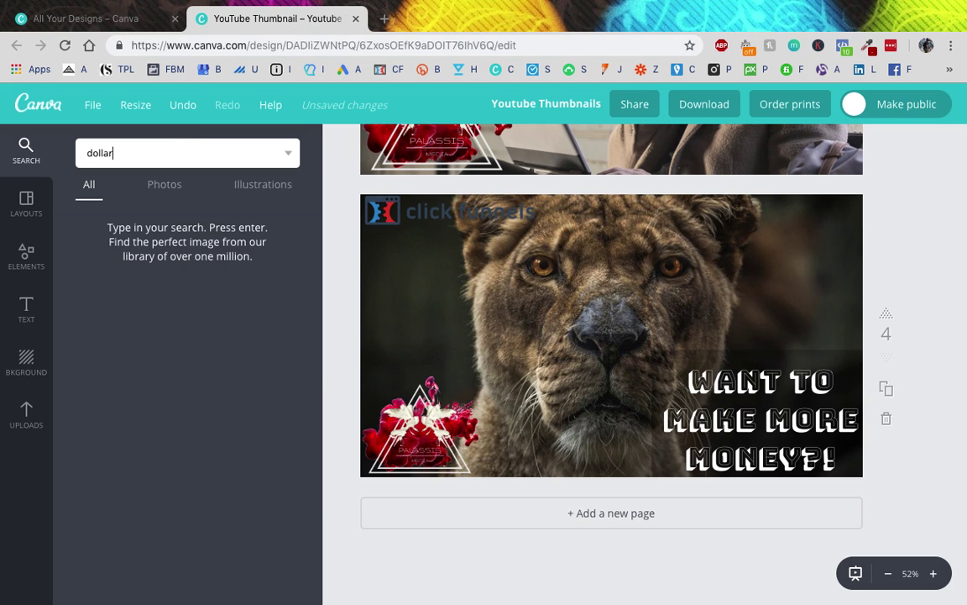
pyautogui.click(256, 189)
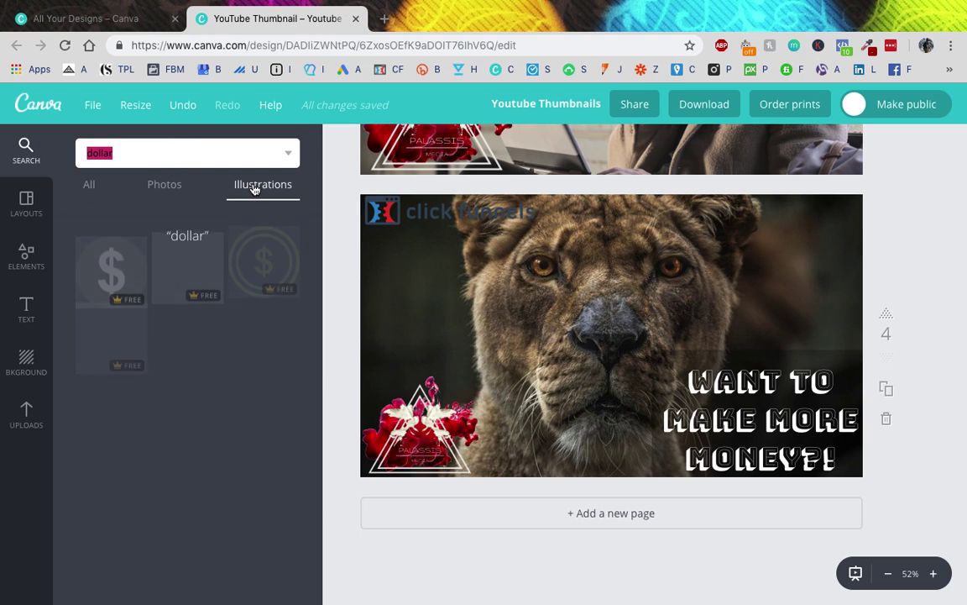
pyautogui.scroll(-3, 136, 290)
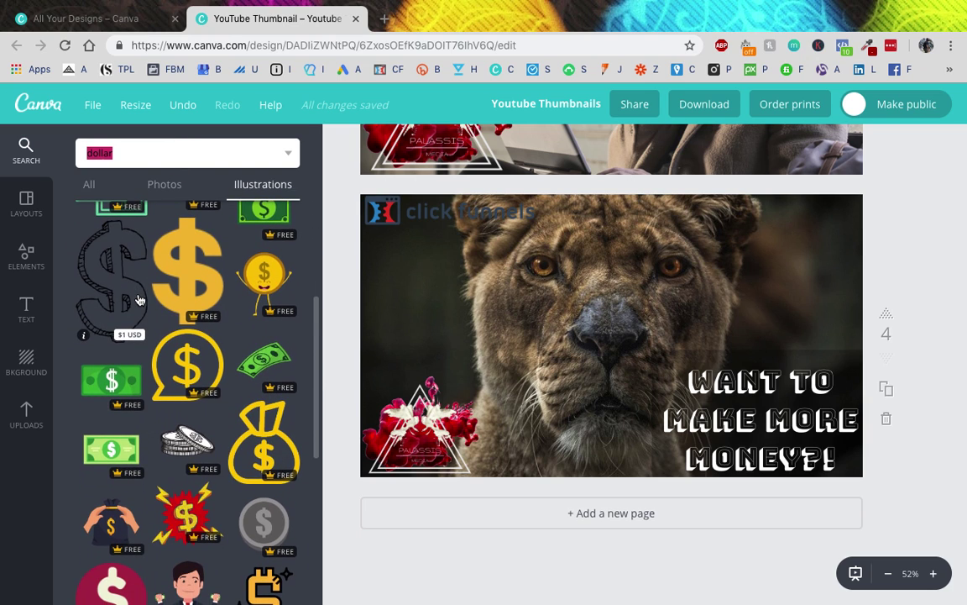
pyautogui.scroll(-6, 139, 300)
pyautogui.scroll(-6, 139, 299)
pyautogui.scroll(-5, 141, 300)
pyautogui.moveTo(520, 437); pyautogui.dragTo(570, 388)
pyautogui.moveTo(429, 245); pyautogui.dragTo(667, 375)
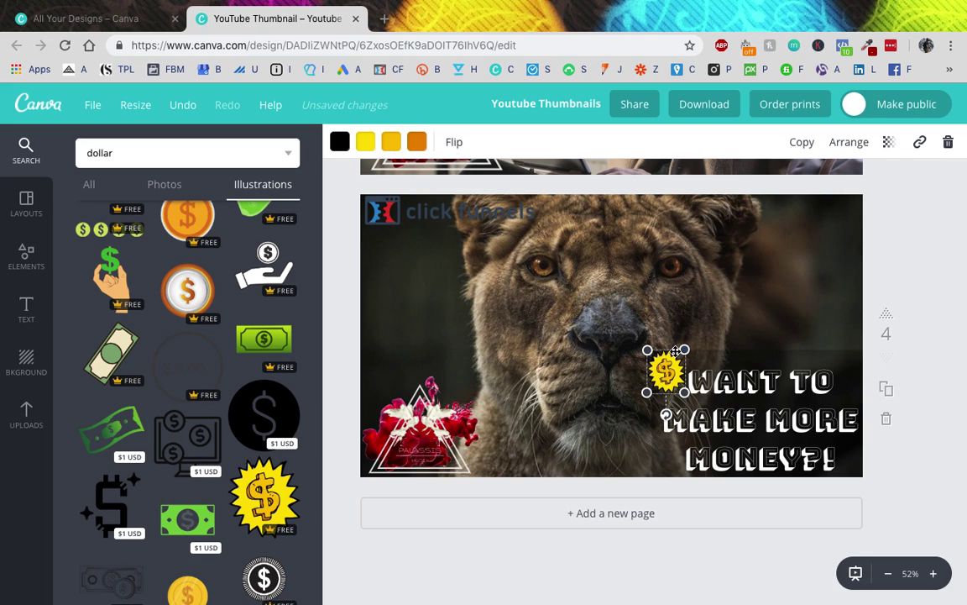
# Place a copy of the yellow dollar badge at the heading's upper-right corner
pyautogui.moveTo(672, 379); pyautogui.dragTo(766, 322)
pyautogui.click(453, 142)
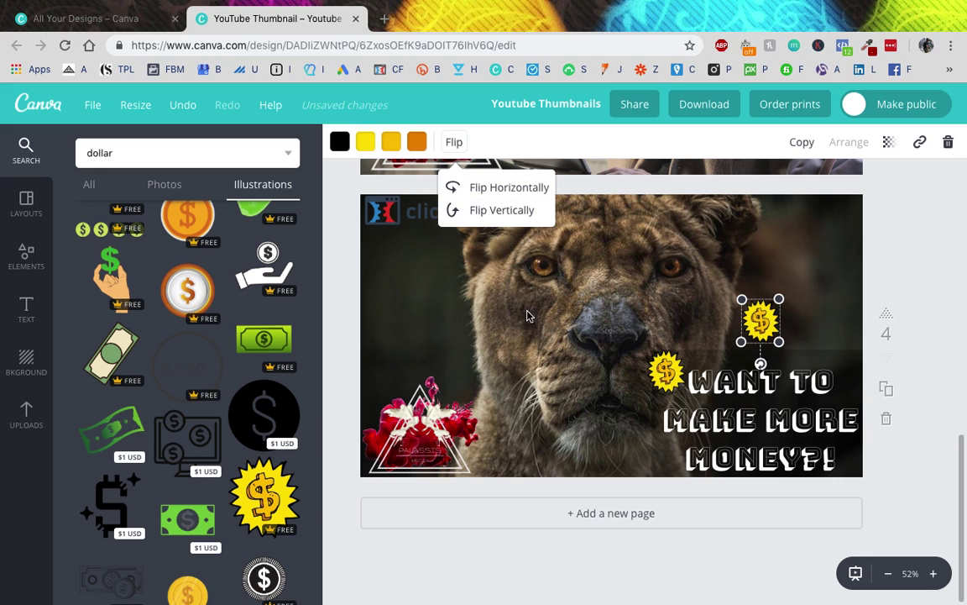
pyautogui.click(766, 321)
pyautogui.moveTo(778, 342); pyautogui.dragTo(850, 366)
pyautogui.click(657, 458)
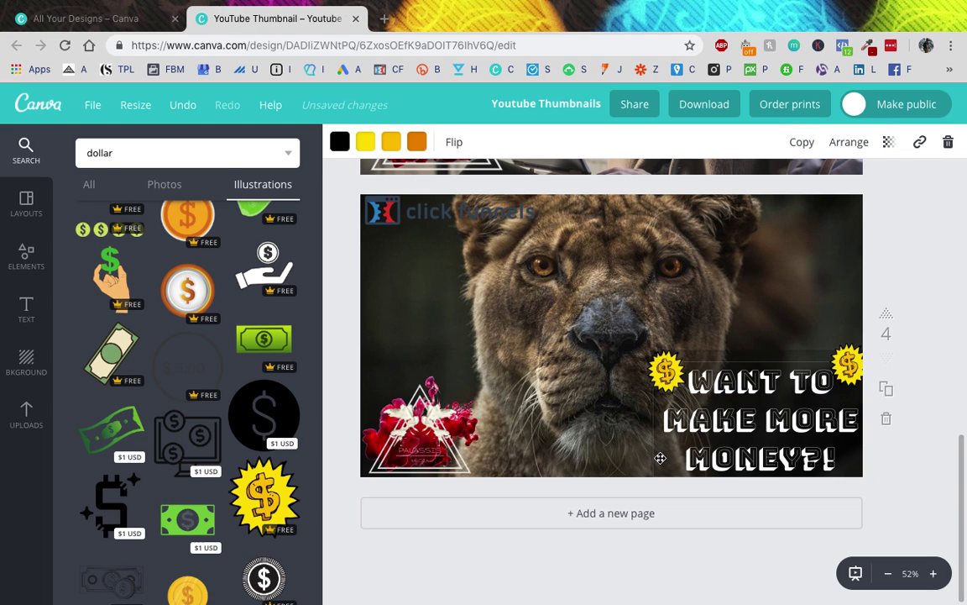
# Move the heading off the black shape and extend the shape's left edge slightly outward
pyautogui.moveTo(661, 360); pyautogui.dragTo(462, 255)
pyautogui.click(651, 386)
pyautogui.moveTo(641, 418); pyautogui.dragTo(632, 418)
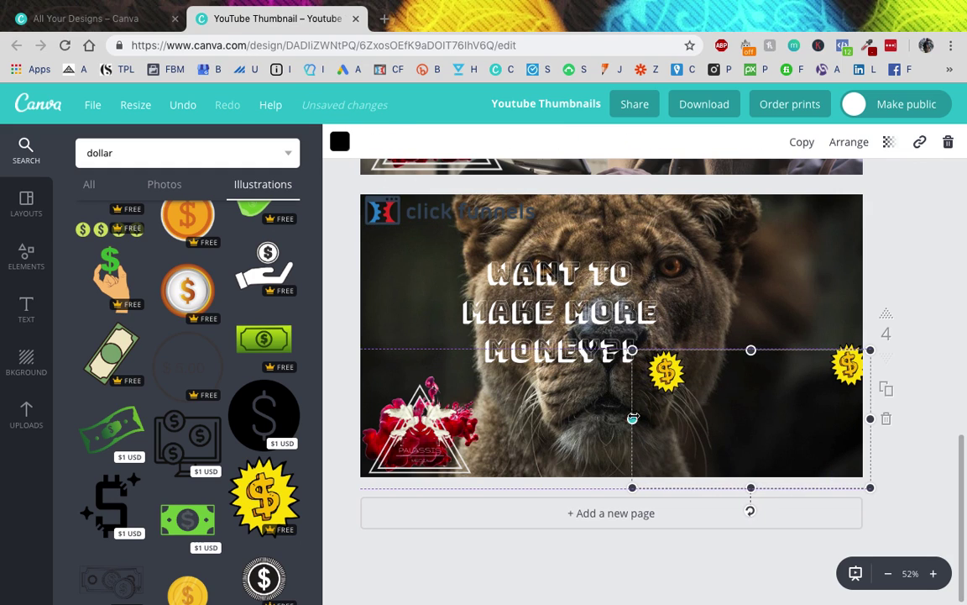
# Reposition the two dollar badges at the black shape's upper corners and place the heading back over the shape between them
pyautogui.moveTo(665, 380); pyautogui.dragTo(652, 380)
pyautogui.moveTo(835, 384); pyautogui.dragTo(843, 381)
pyautogui.moveTo(598, 319); pyautogui.dragTo(787, 427)
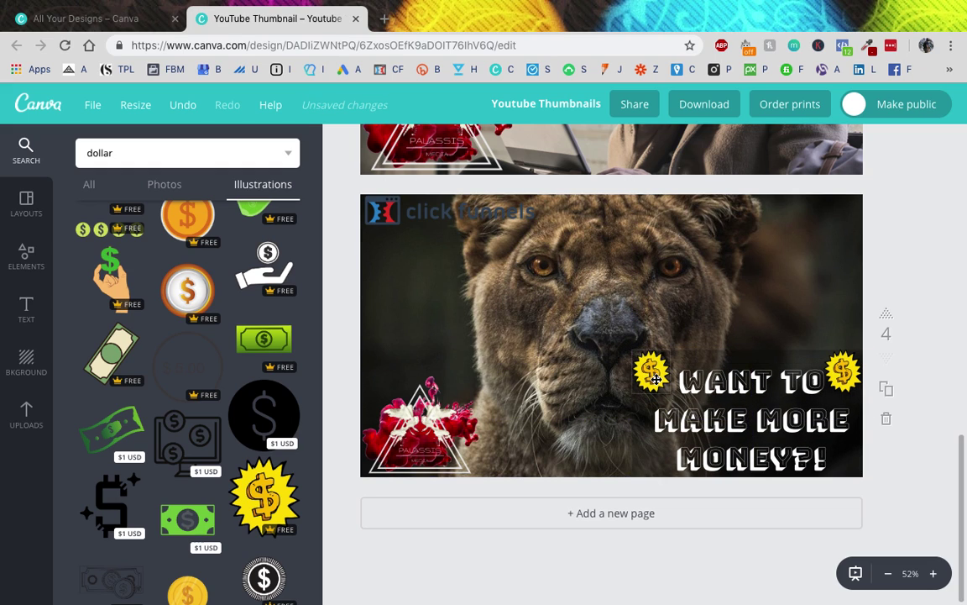
pyautogui.moveTo(656, 380); pyautogui.dragTo(707, 390)
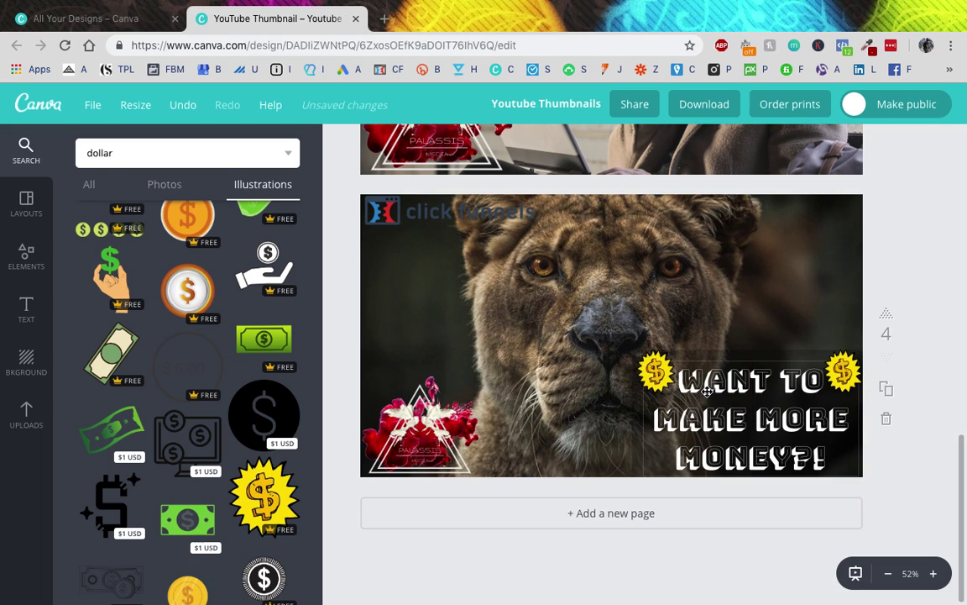
# Move the Click Funnels logo slightly right and down from the page's upper-left corner
pyautogui.click(600, 312)
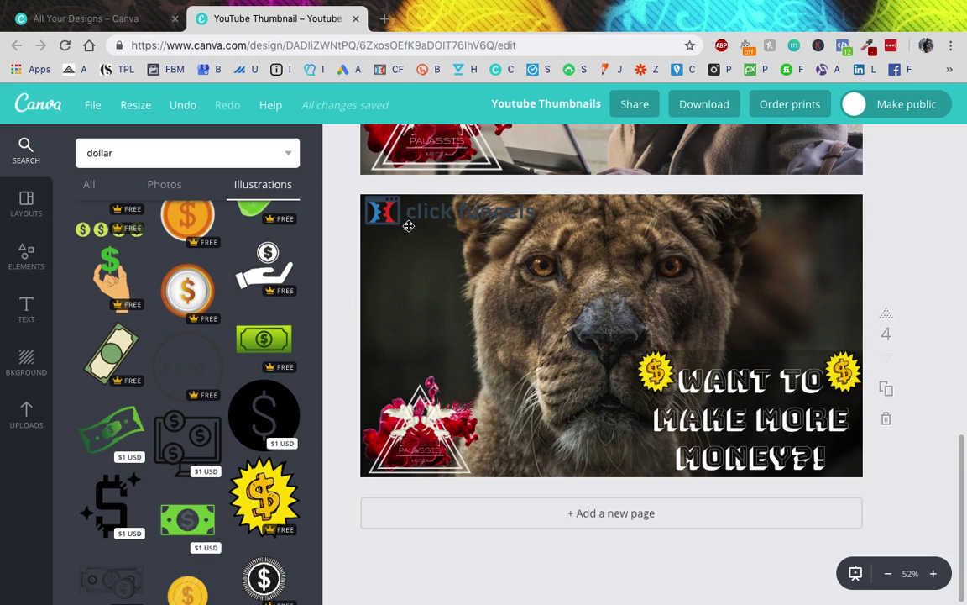
pyautogui.moveTo(419, 219); pyautogui.dragTo(425, 226)
pyautogui.click(438, 310)
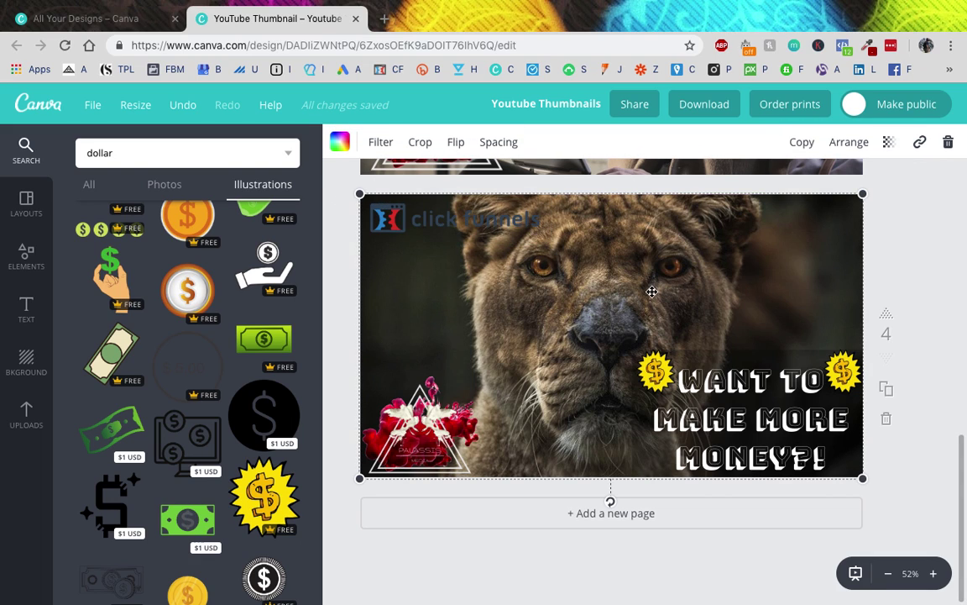
# Delete the Palassis Media logo from the lower-left corner of the lioness page
pyautogui.click(414, 437)
pyautogui.press('Delete')
pyautogui.moveTo(352, 538); pyautogui.dragTo(461, 409)
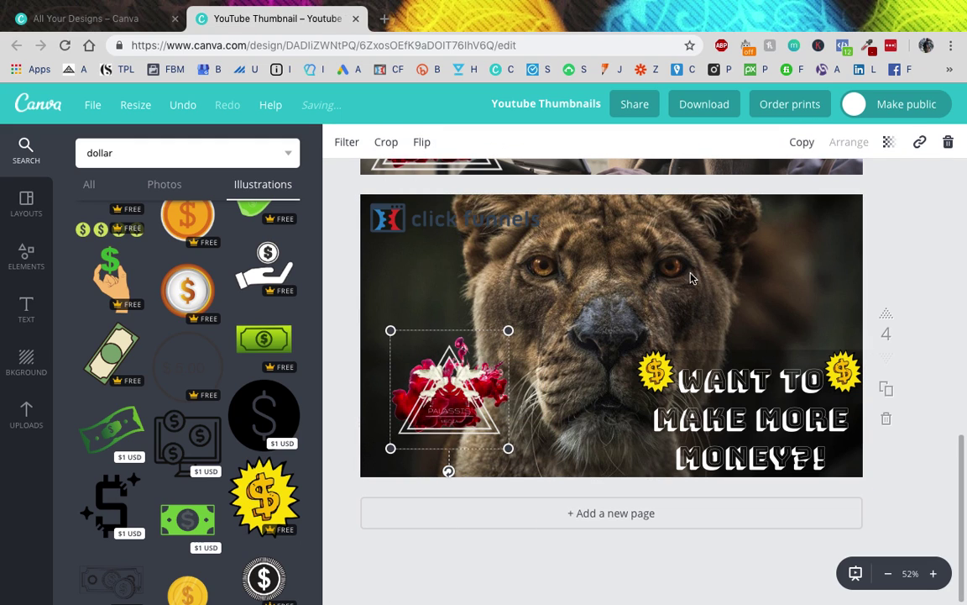
pyautogui.click(948, 137)
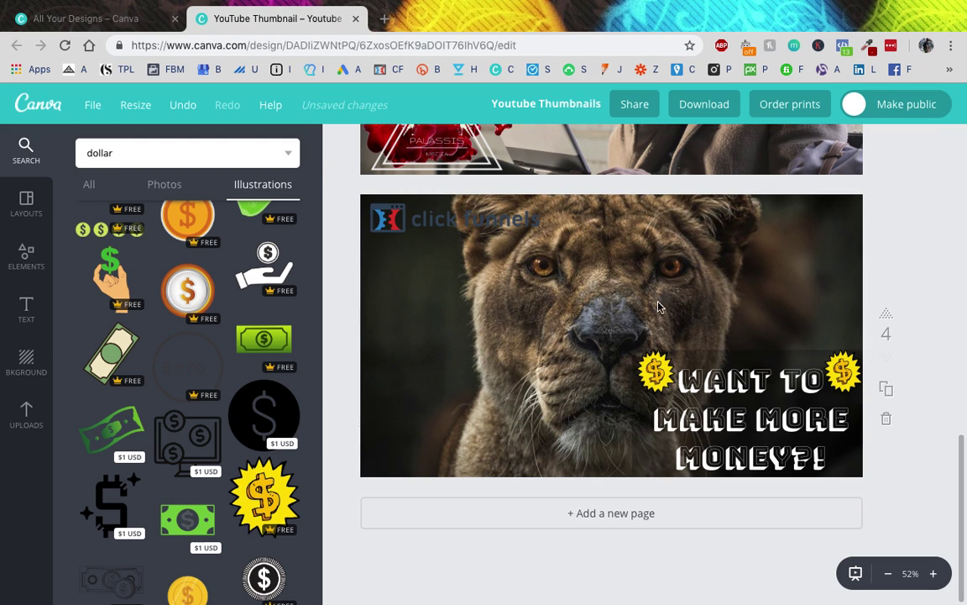
# Move the Click Funnels logo over the lioness's face and enlarge it
pyautogui.moveTo(467, 212); pyautogui.dragTo(681, 298)
pyautogui.moveTo(591, 301); pyautogui.dragTo(447, 245)
pyautogui.moveTo(543, 275); pyautogui.dragTo(597, 274)
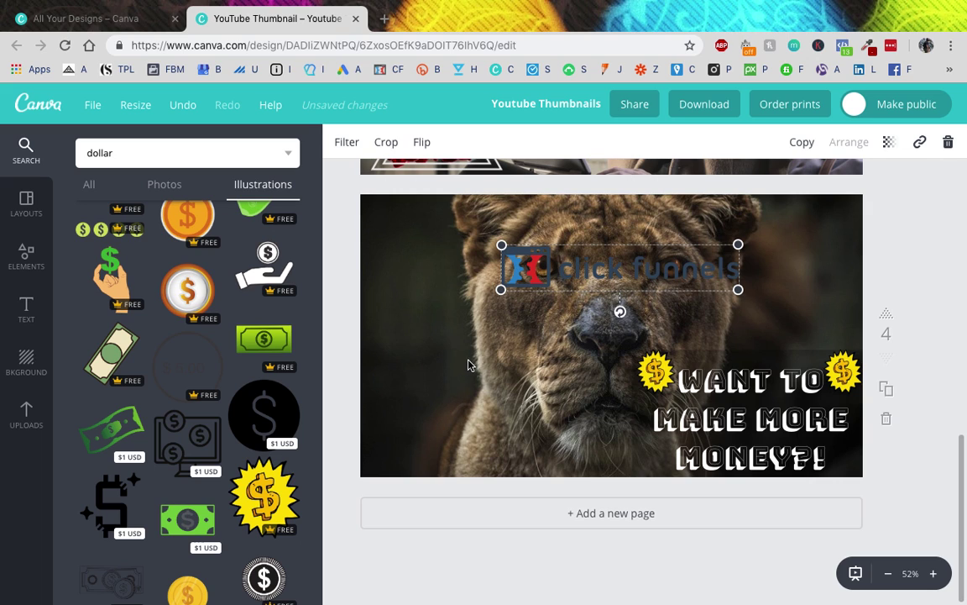
# Set the download to page 5 only, look through the available file types and dismiss the download options without downloading
pyautogui.click(703, 116)
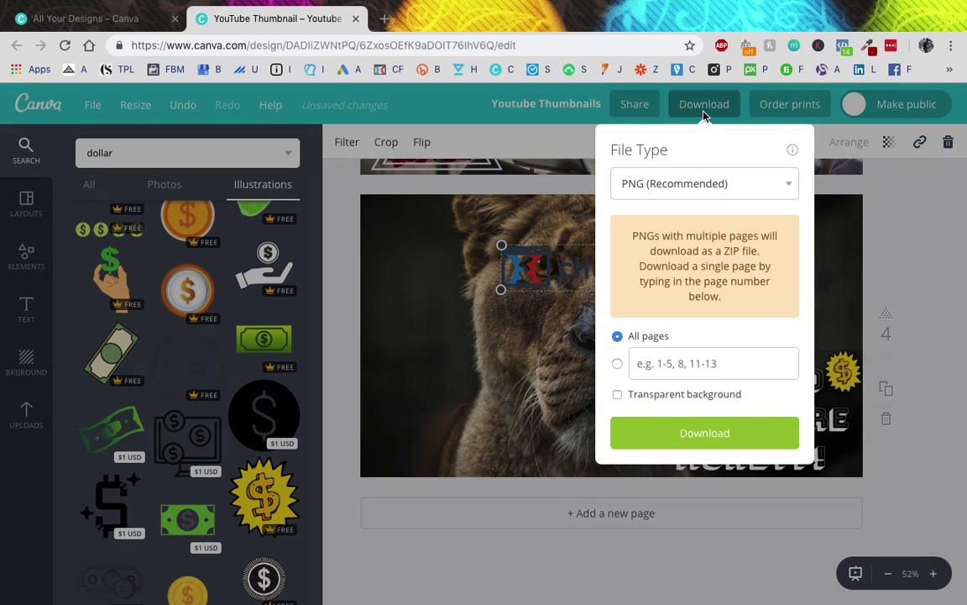
pyautogui.click(618, 364)
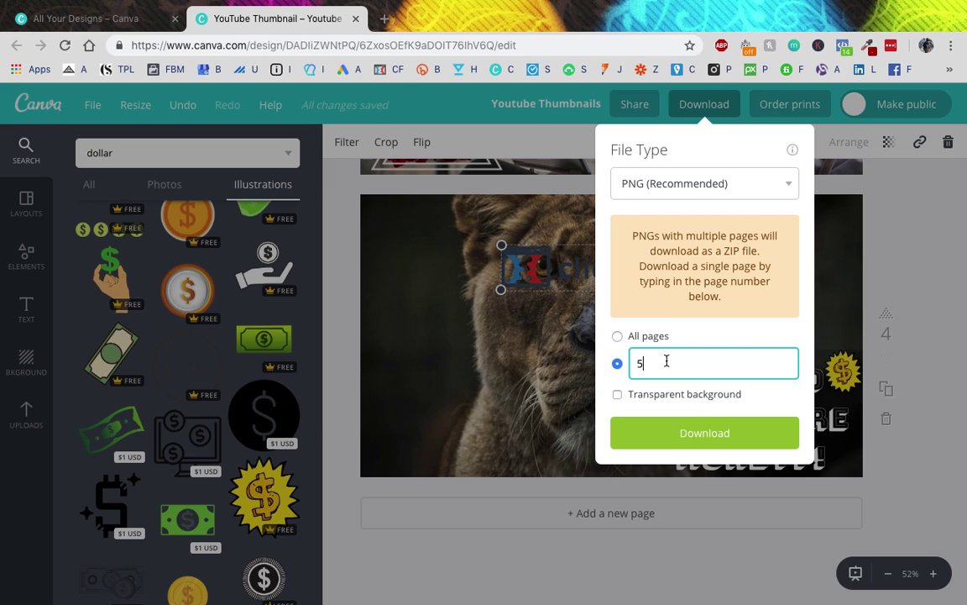
pyautogui.write('5')
pyautogui.click(713, 189)
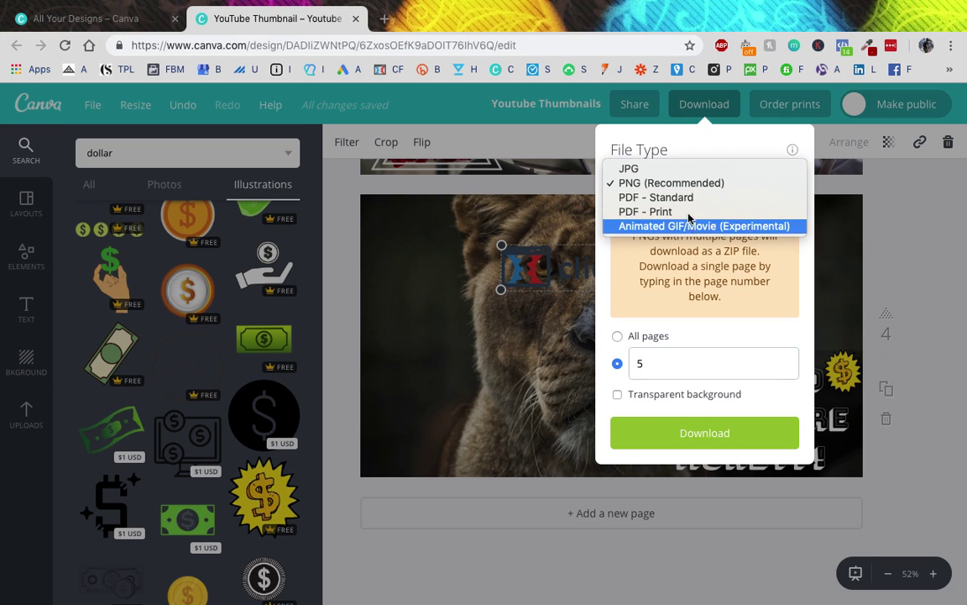
pyautogui.click(608, 330)
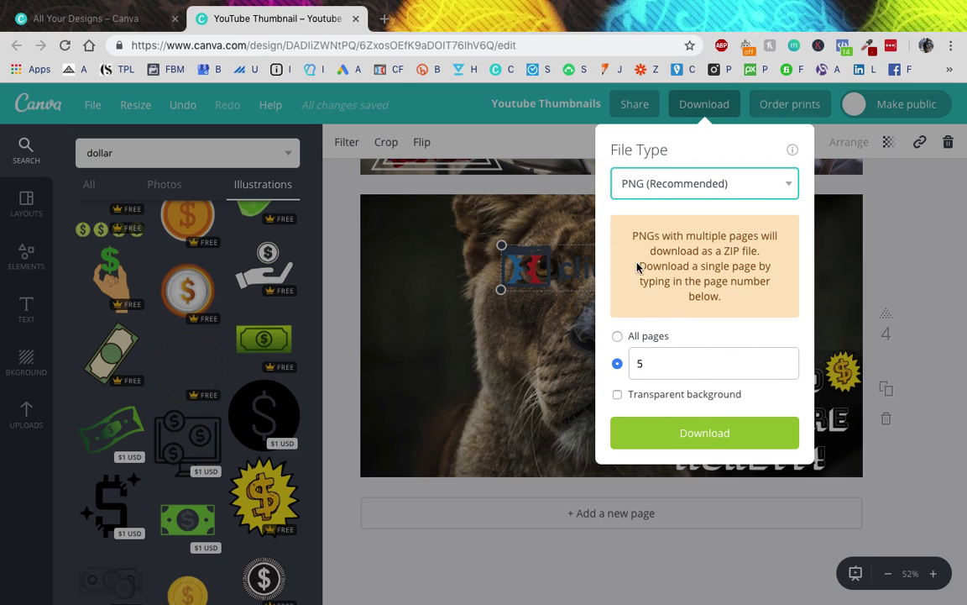
pyautogui.click(871, 203)
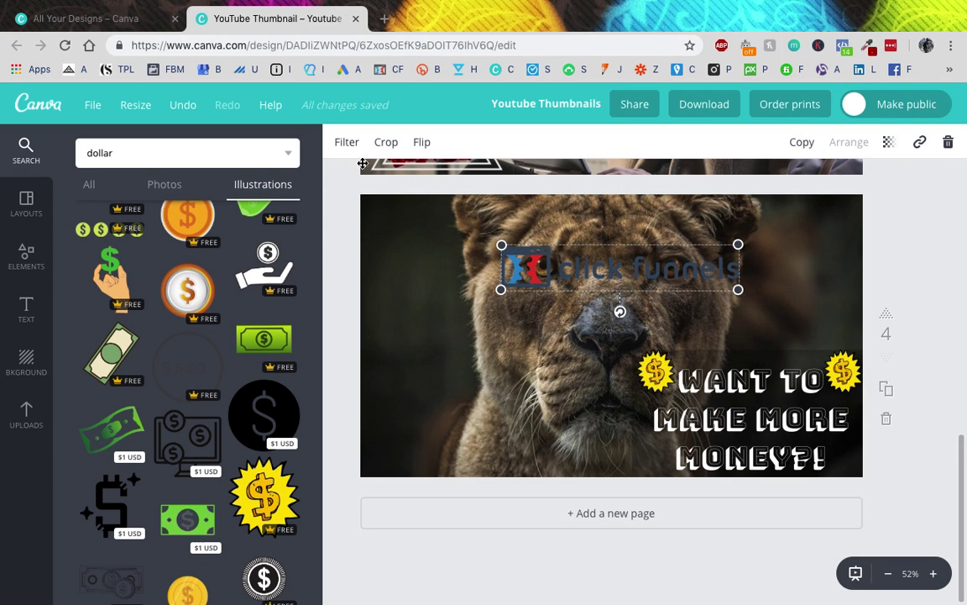
# Examine the available layouts, elements, text, backgrounds and uploads, and return to the dollar illustrations
pyautogui.click(26, 216)
pyautogui.scroll(-5, 146, 267)
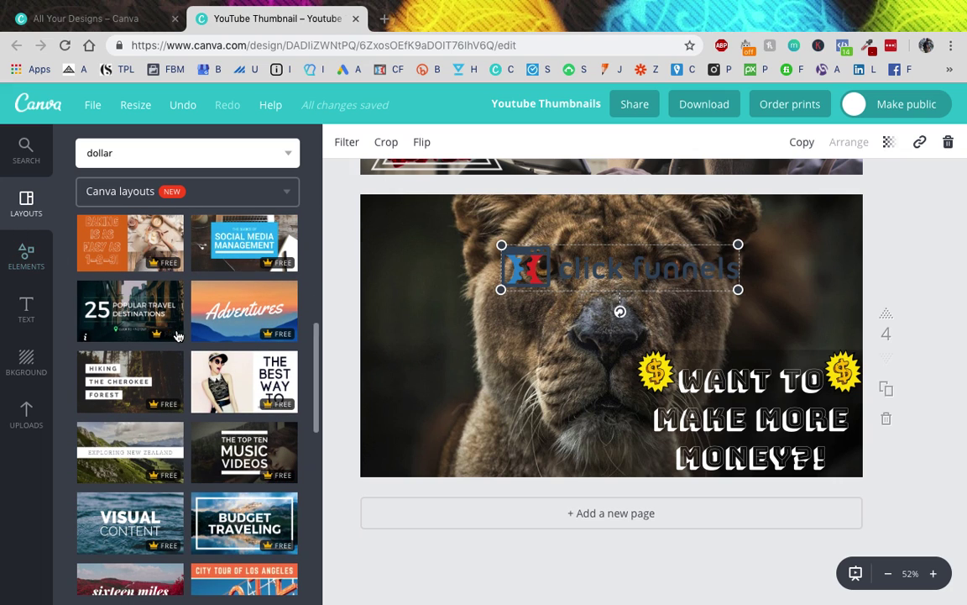
pyautogui.scroll(-8, 177, 336)
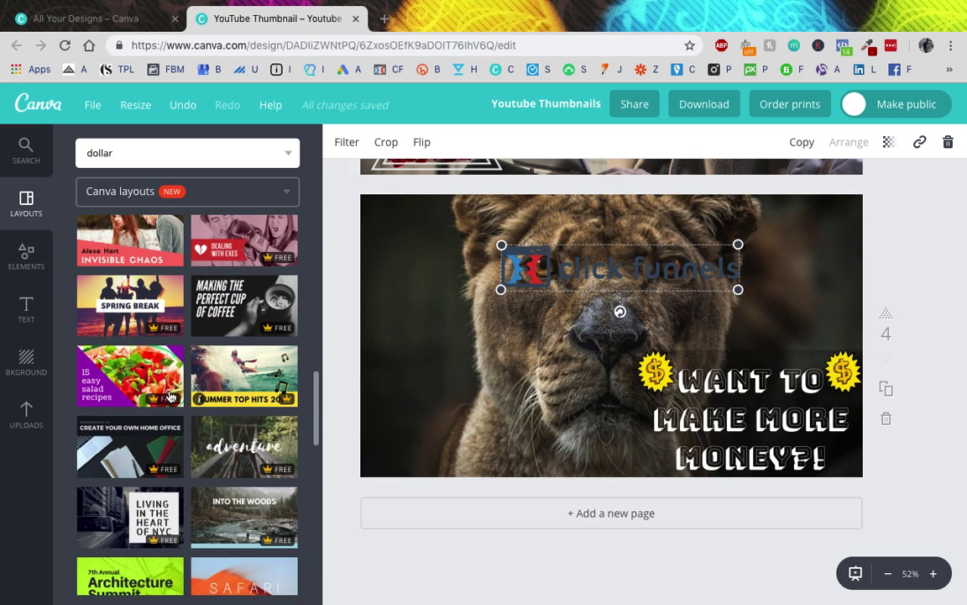
pyautogui.scroll(-3, 140, 403)
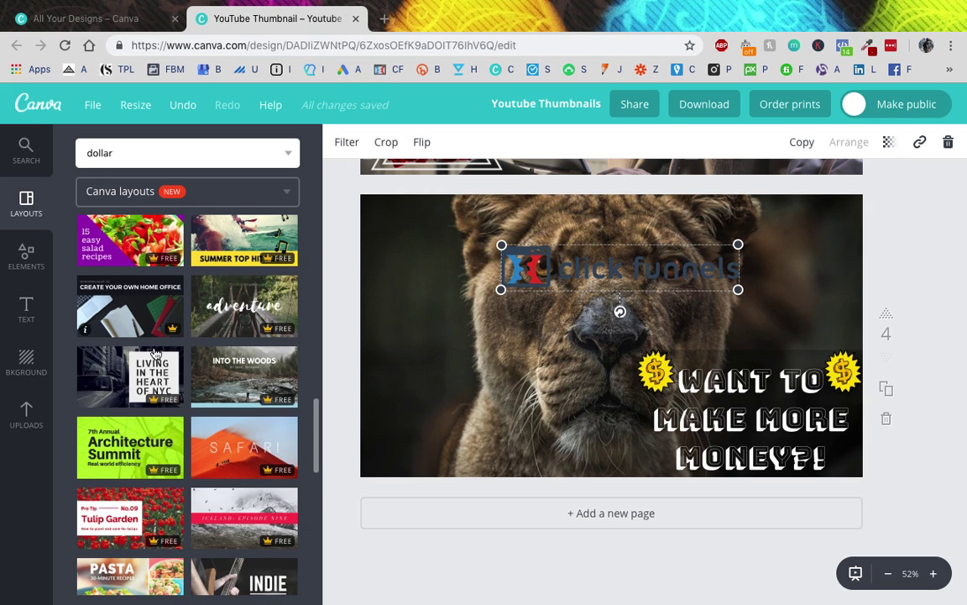
pyautogui.scroll(-3, 155, 356)
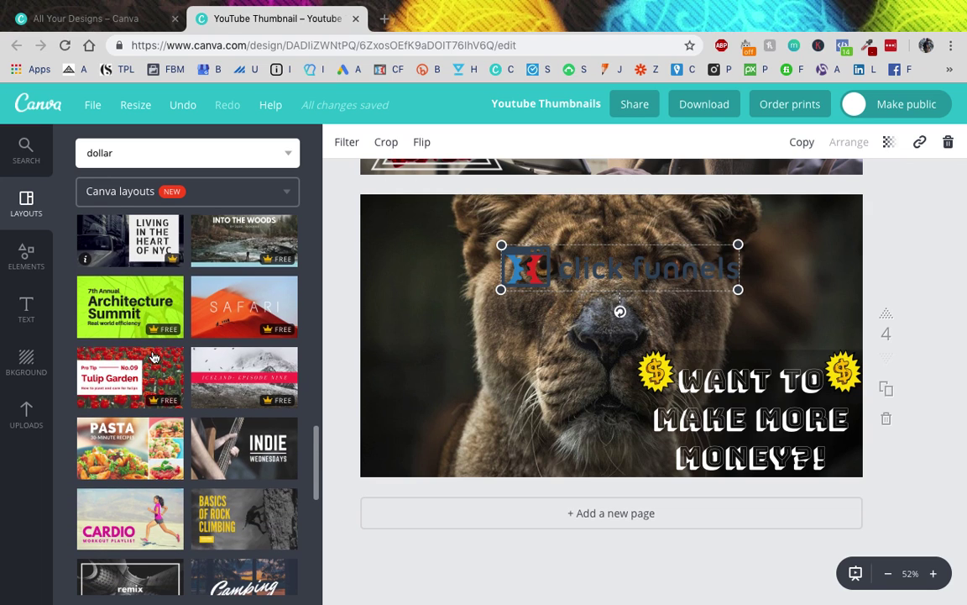
pyautogui.click(28, 257)
pyautogui.scroll(-5, 164, 245)
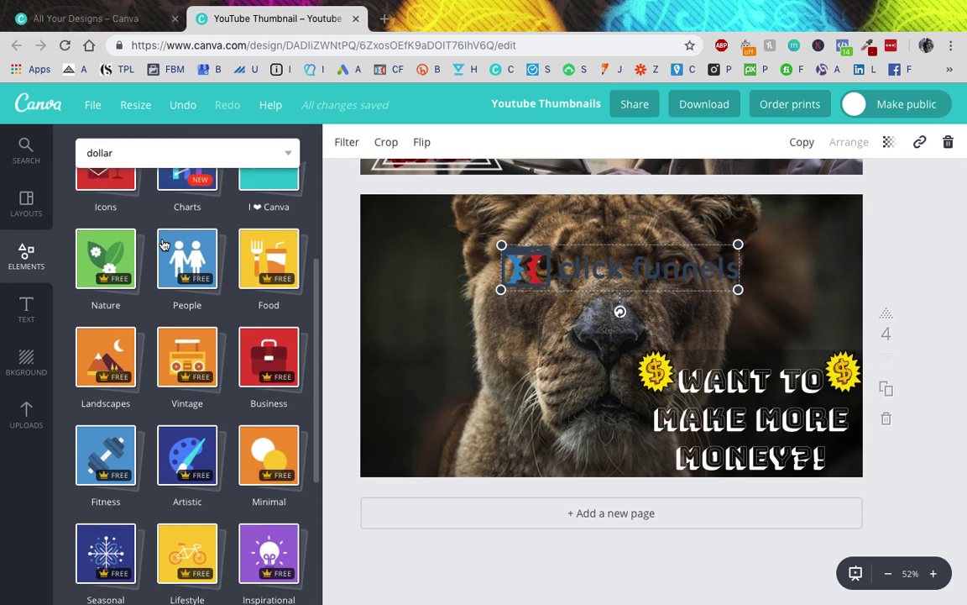
pyautogui.scroll(2, 163, 244)
pyautogui.click(26, 309)
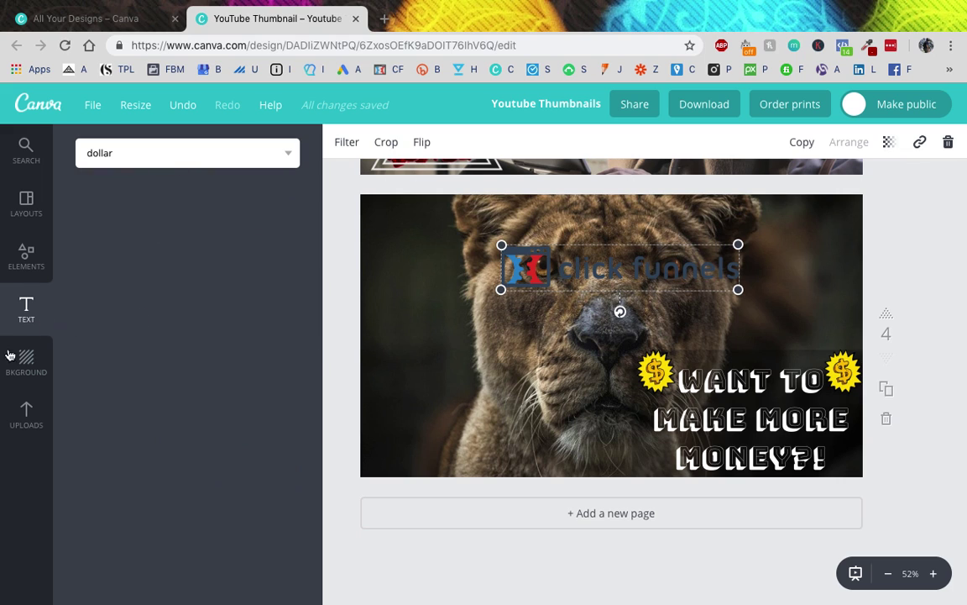
pyautogui.click(13, 361)
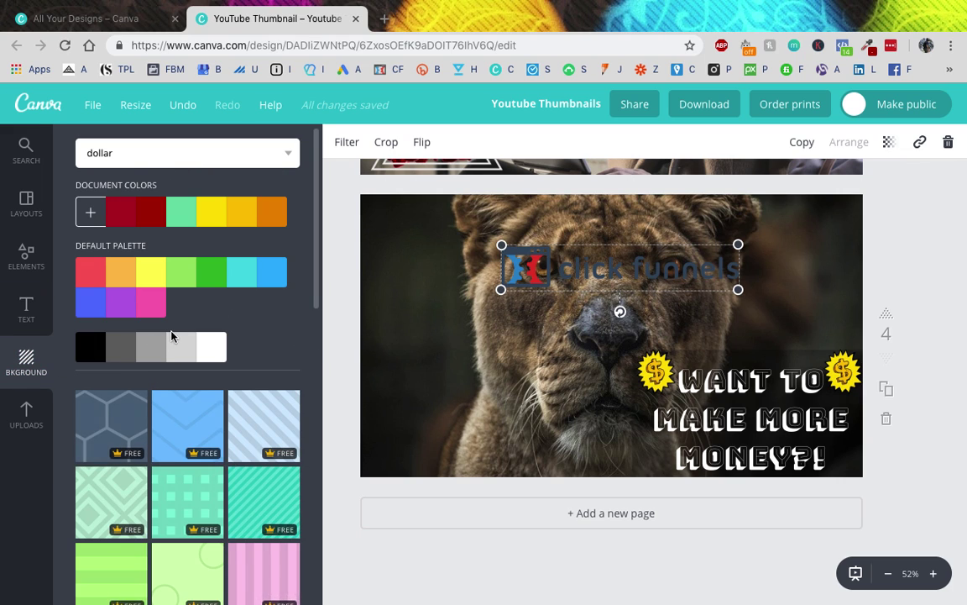
pyautogui.scroll(-10, 172, 336)
pyautogui.scroll(10, 171, 336)
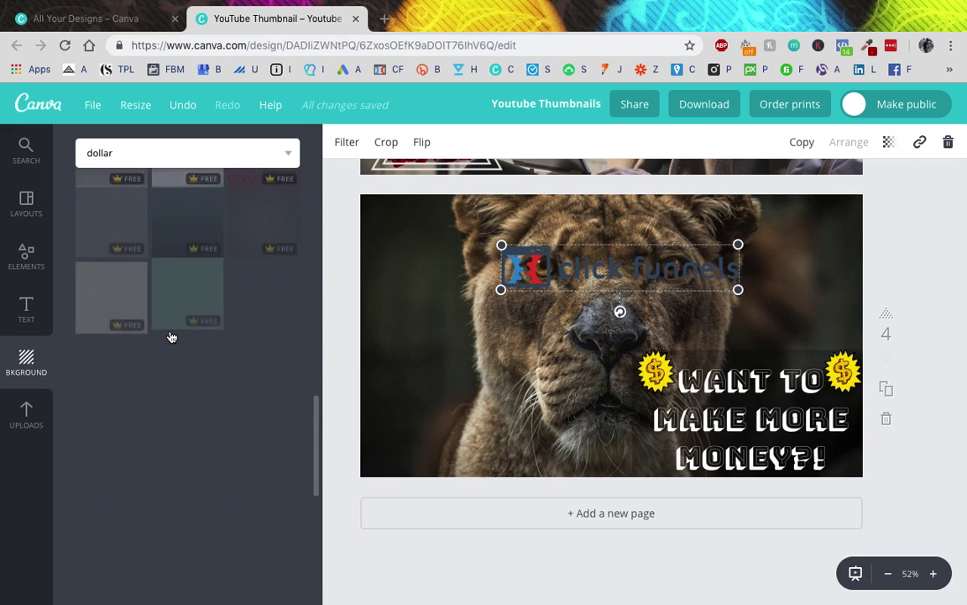
pyautogui.click(23, 409)
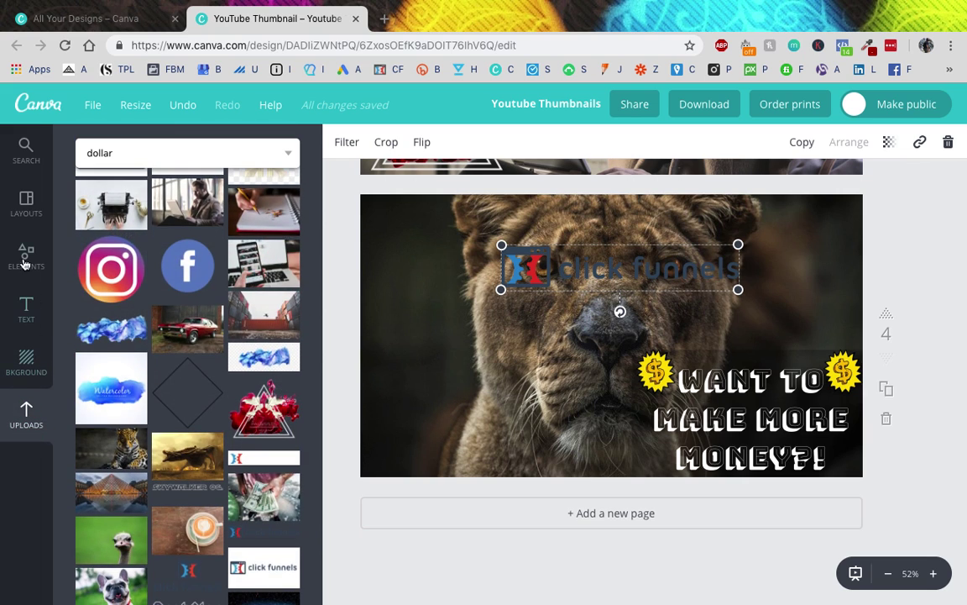
pyautogui.click(22, 153)
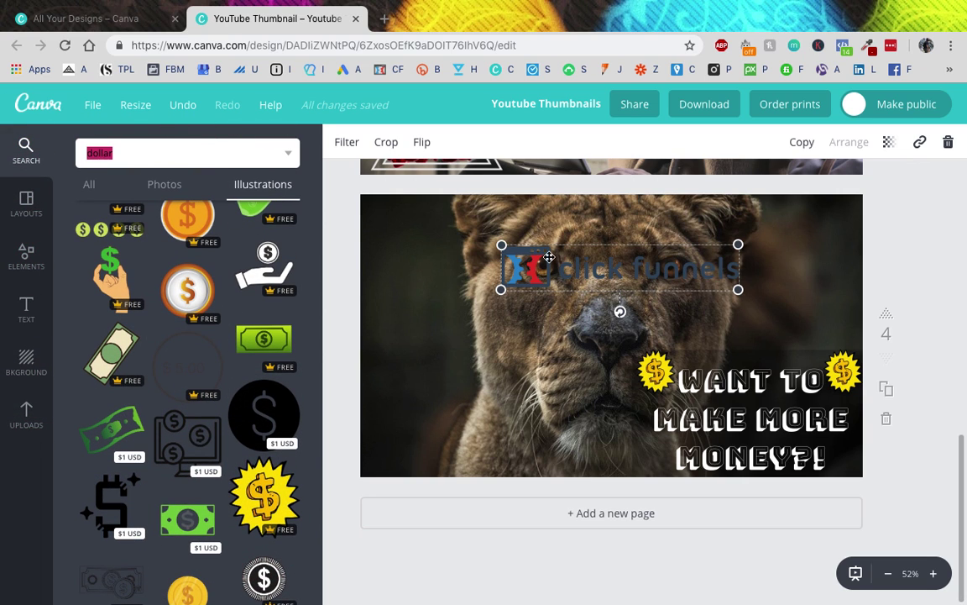
# Move the Click Funnels logo back to the upper-left corner of page 4 and make it slightly smaller
pyautogui.moveTo(548, 257); pyautogui.dragTo(440, 214)
pyautogui.moveTo(632, 246); pyautogui.dragTo(614, 248)
pyautogui.scroll(10, 611, 303)
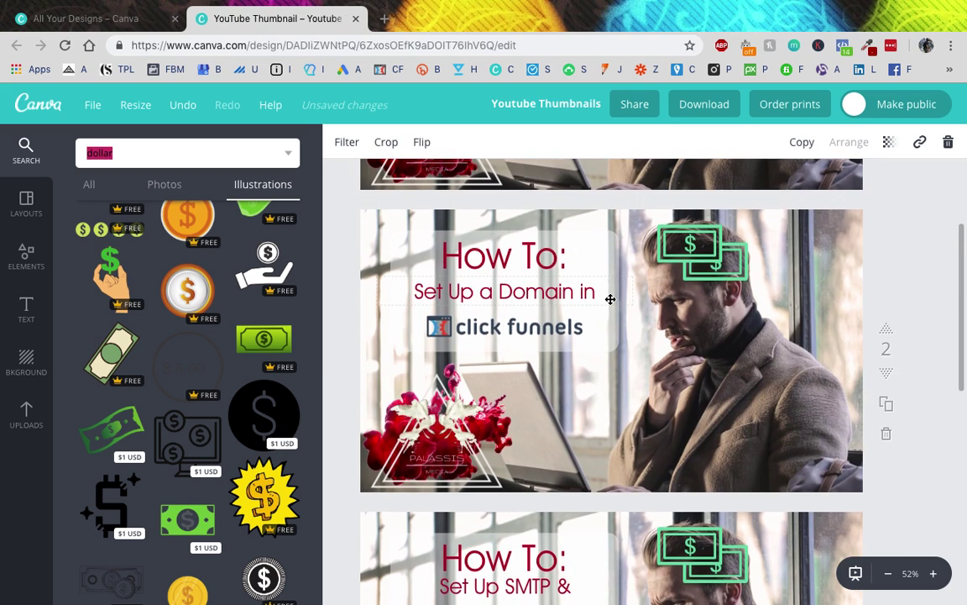
pyautogui.scroll(-2, 610, 300)
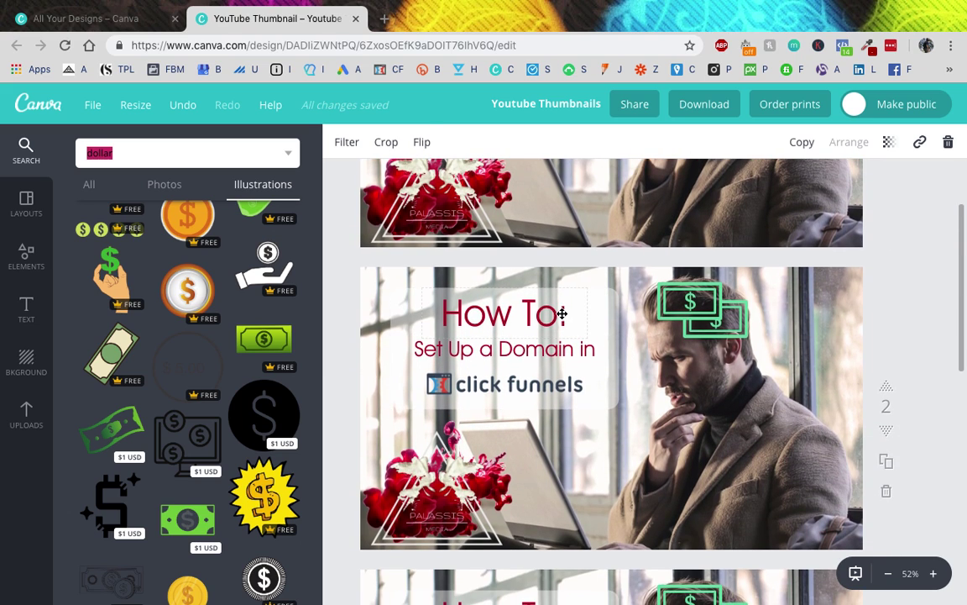
pyautogui.scroll(5, 378, 320)
pyautogui.scroll(-11, 552, 297)
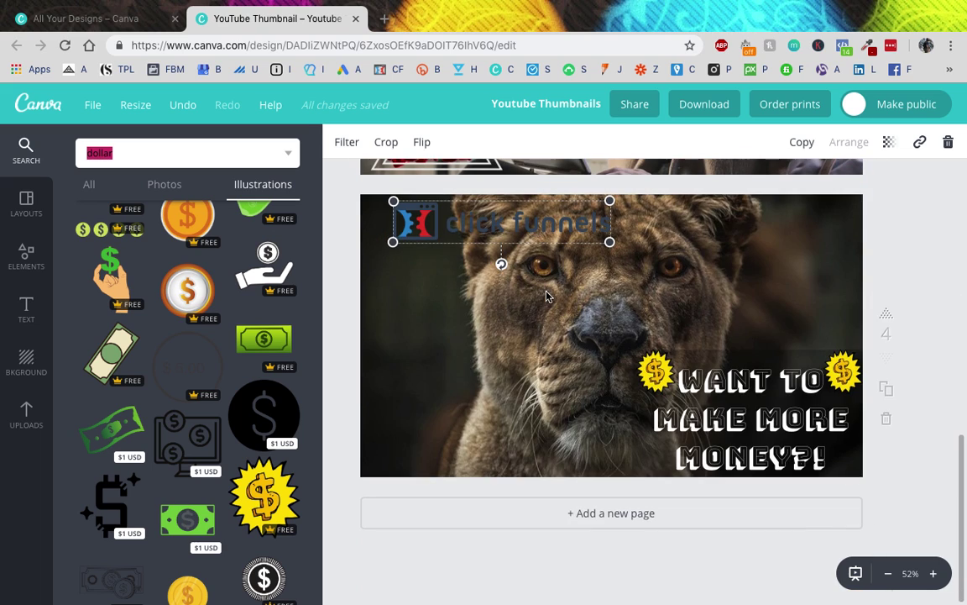
pyautogui.scroll(1, 526, 290)
pyautogui.moveTo(497, 240); pyautogui.dragTo(482, 242)
pyautogui.click(563, 378)
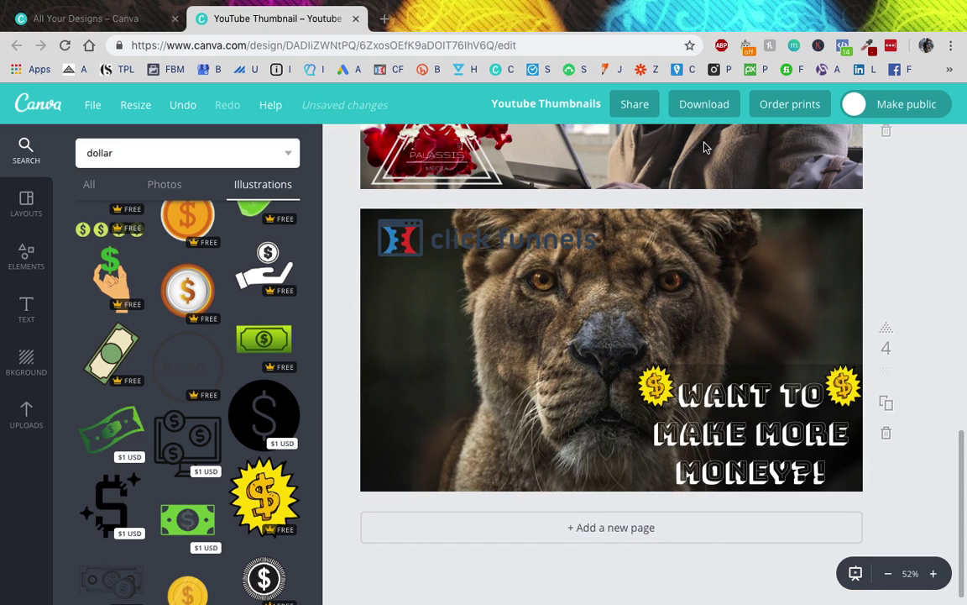